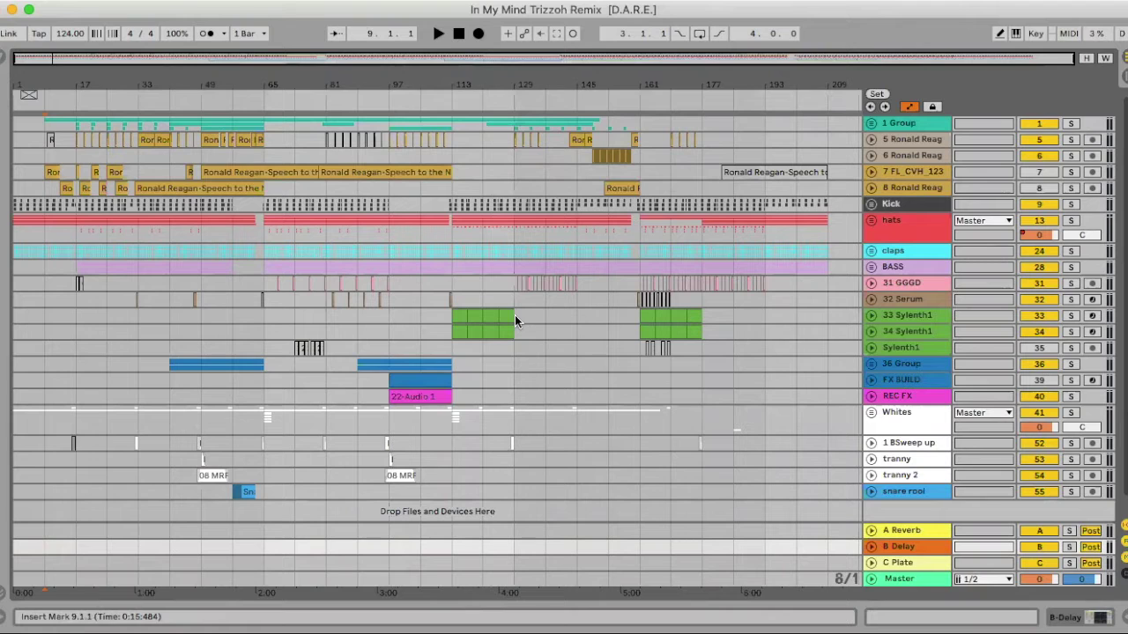
Step: Unfold 1 Group to inspect its No Hands and Stereo Love clips, deactivate the group and fold it again
{"action": "left_click", "coordinate": [470, 85]}
{"action": "left_click", "coordinate": [871, 122]}
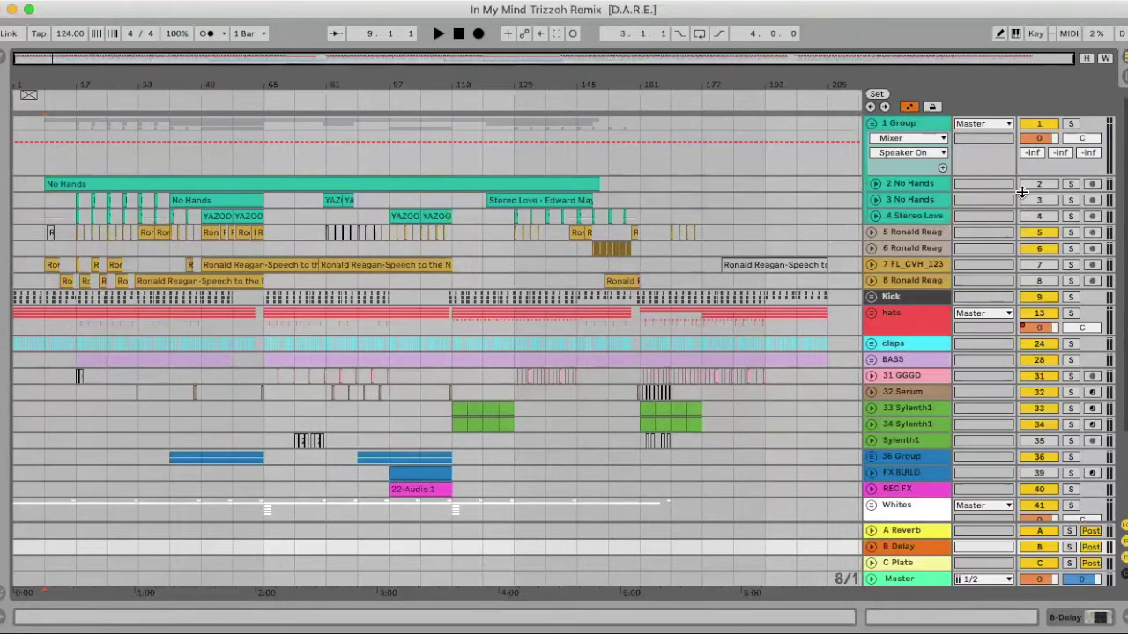
{"action": "key", "text": "F1"}
{"action": "left_click", "coordinate": [872, 122]}
{"action": "left_click", "coordinate": [871, 122]}
{"action": "left_click", "coordinate": [526, 199]}
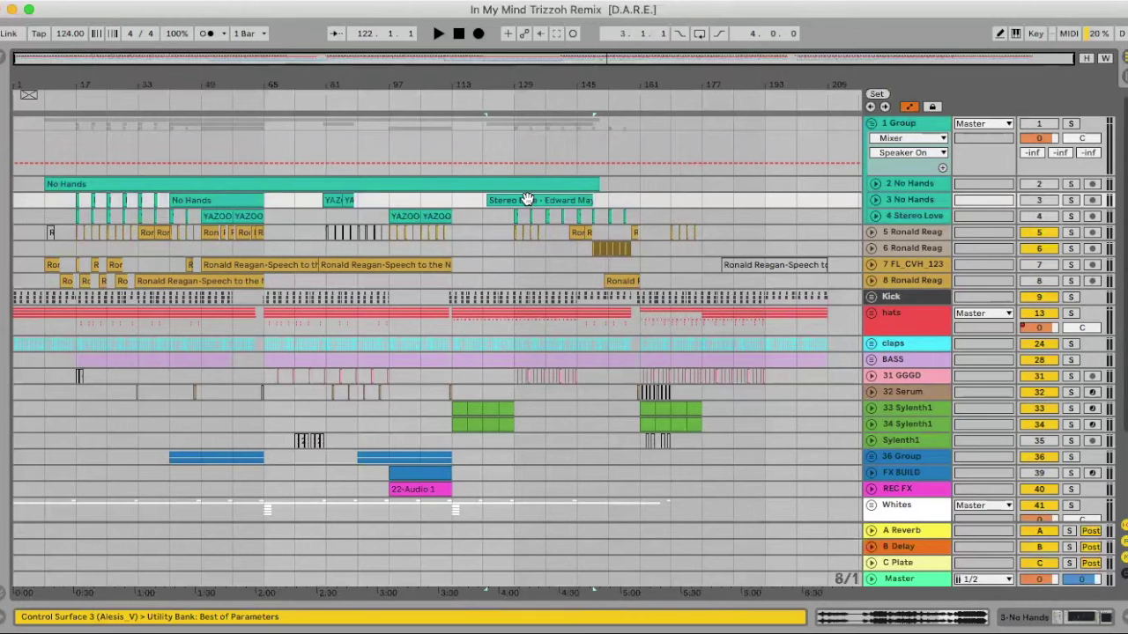
{"action": "left_click", "coordinate": [872, 124]}
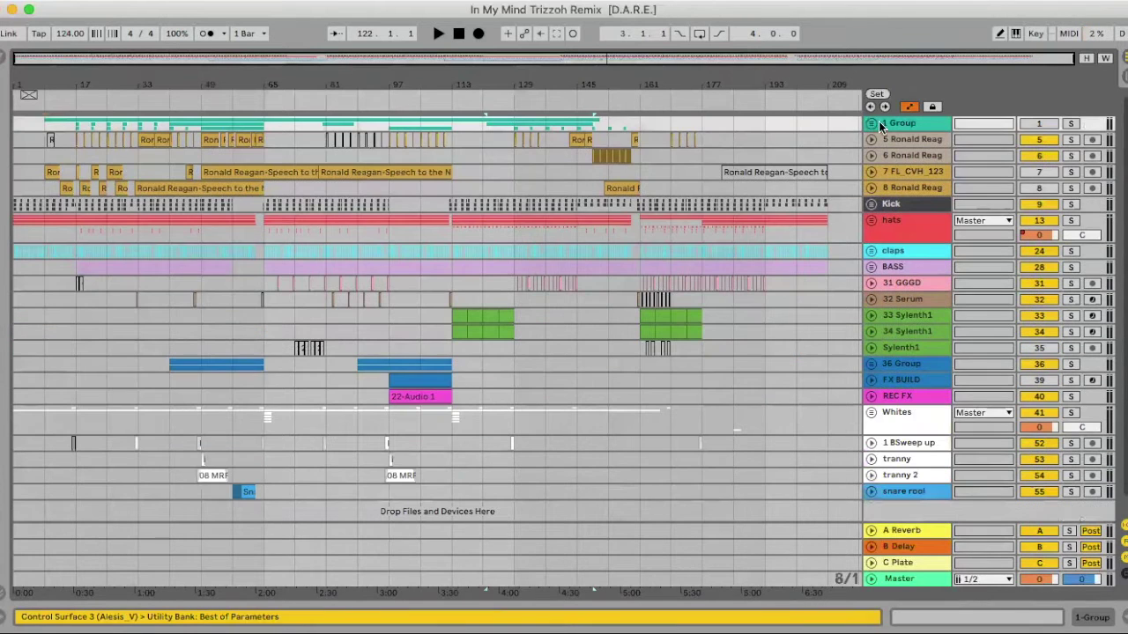
Step: Unfold the 5 Ronald Reag track, solo it and play its speech clip at bar 49
{"action": "left_click", "coordinate": [871, 139]}
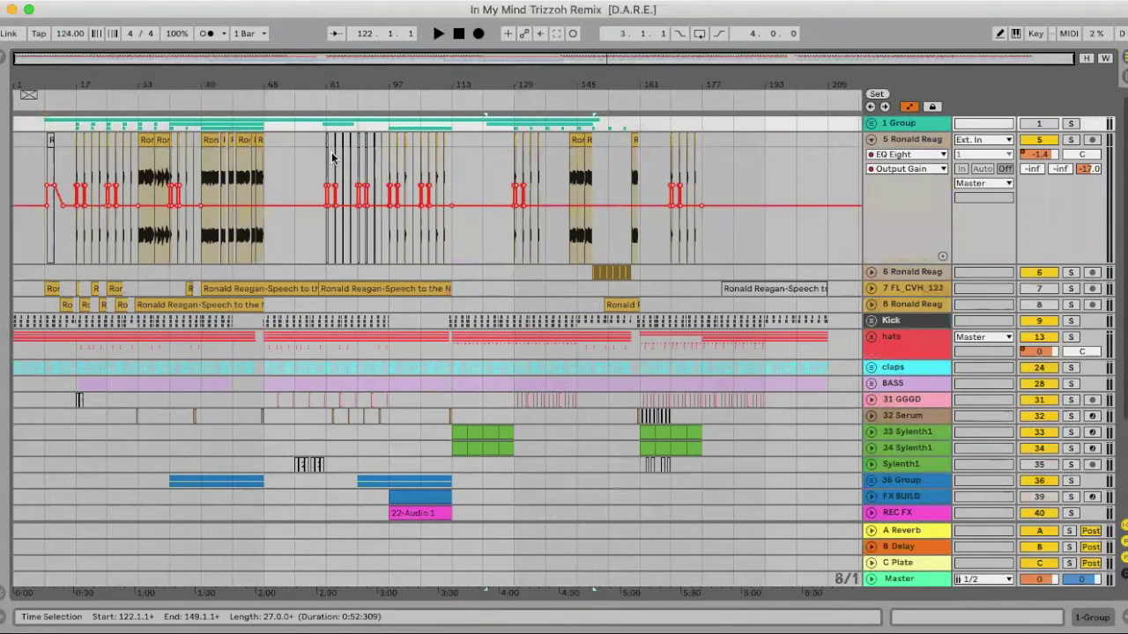
{"action": "left_click_drag", "start_coordinate": [178, 76], "coordinate": [238, 122]}
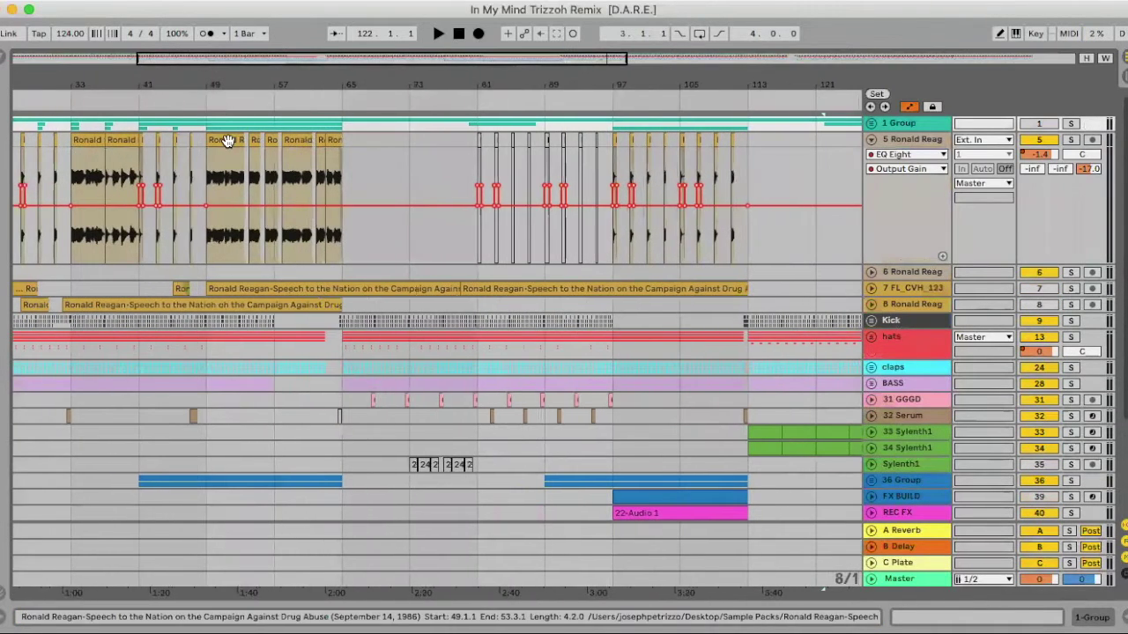
{"action": "left_click", "coordinate": [226, 141]}
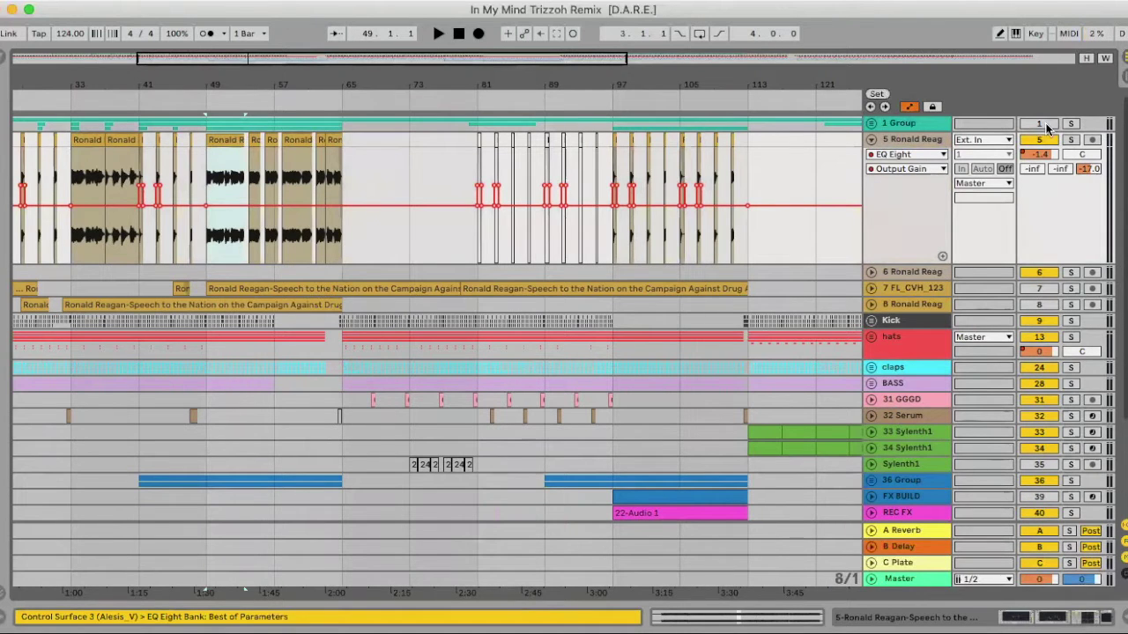
{"action": "left_click", "coordinate": [1071, 140]}
{"action": "key", "text": "space"}
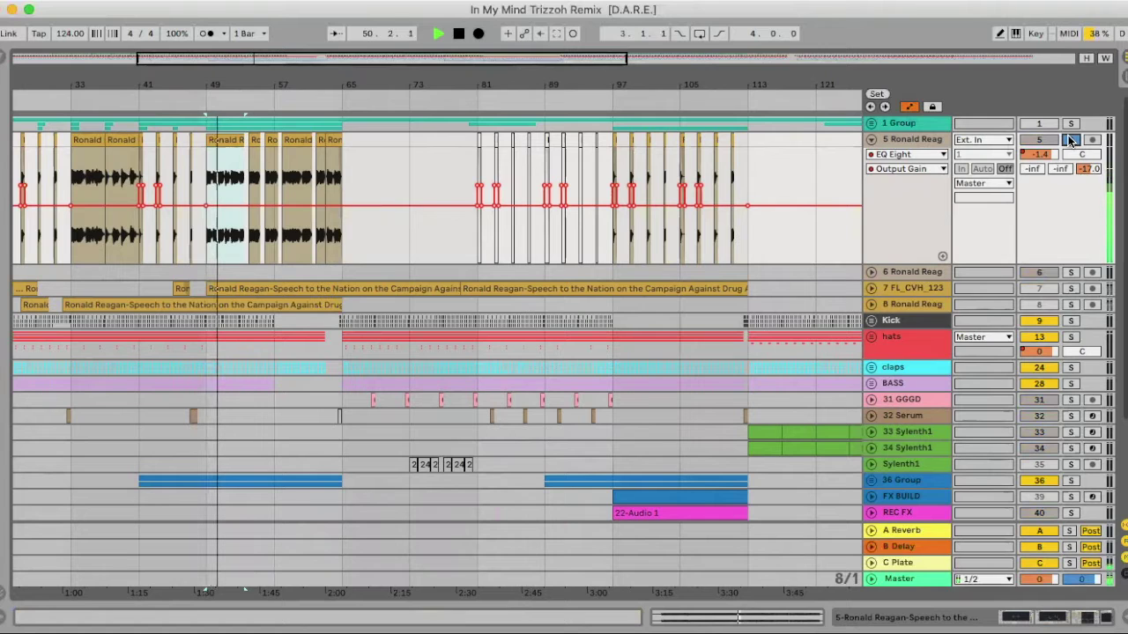
{"action": "key", "text": "space"}
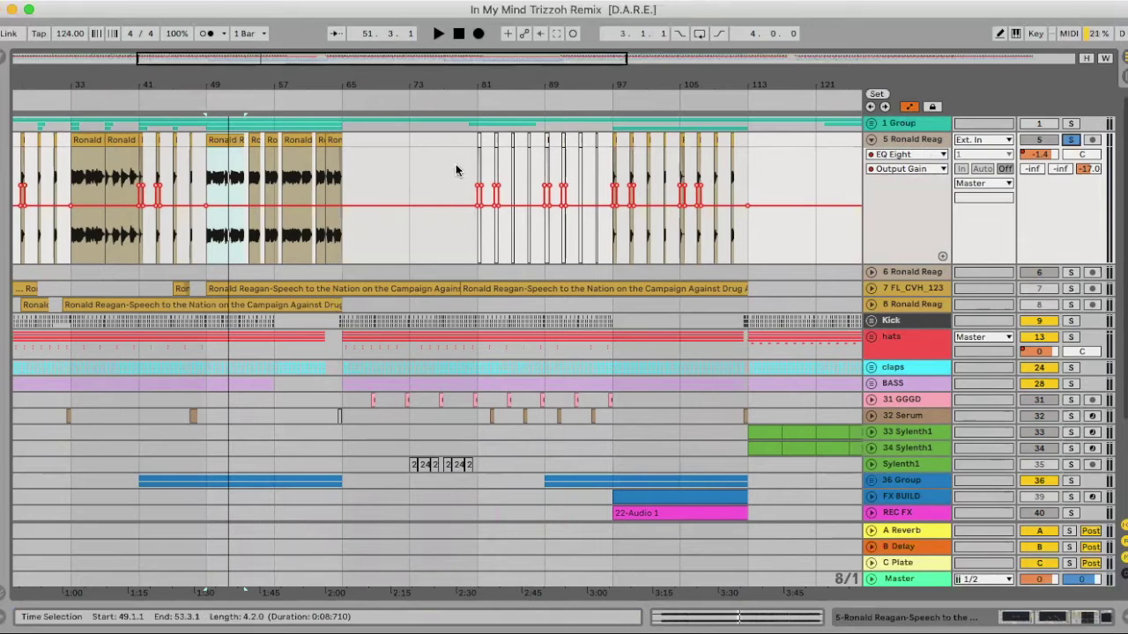
Step: Audition the short vocal clips between bars 97 and 103 on the soloed 5 Ronald Reag track
{"action": "left_click", "coordinate": [609, 141]}
{"action": "key", "text": "space"}
{"action": "key", "text": "space"}
{"action": "left_click", "coordinate": [631, 140]}
{"action": "key", "text": "space"}
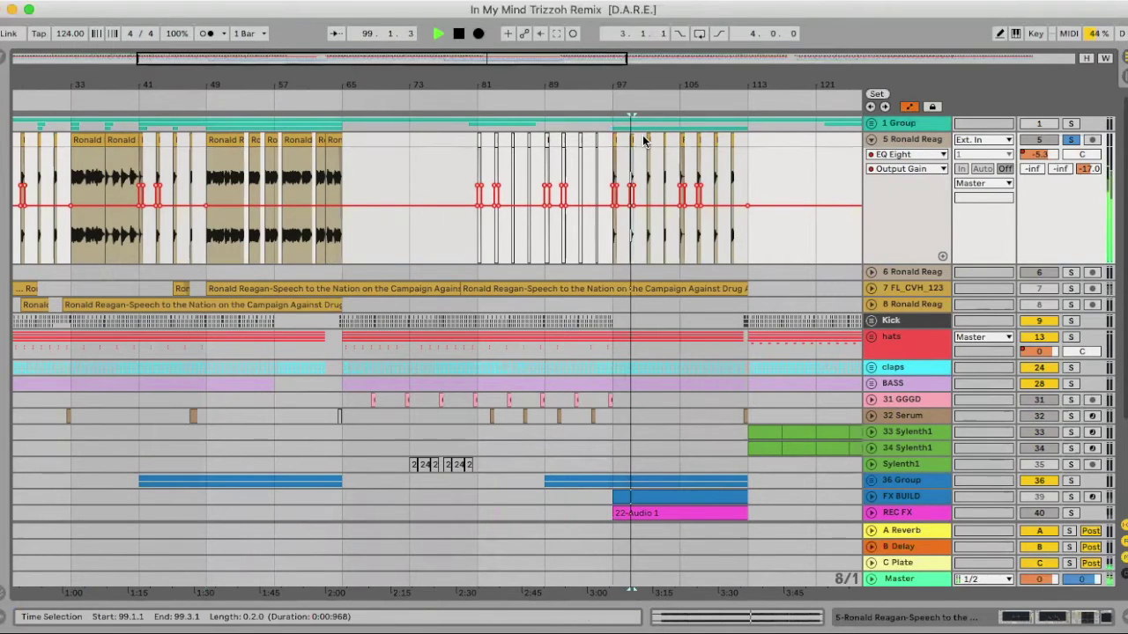
{"action": "left_click", "coordinate": [649, 141]}
{"action": "key", "text": "space"}
{"action": "left_click", "coordinate": [665, 139]}
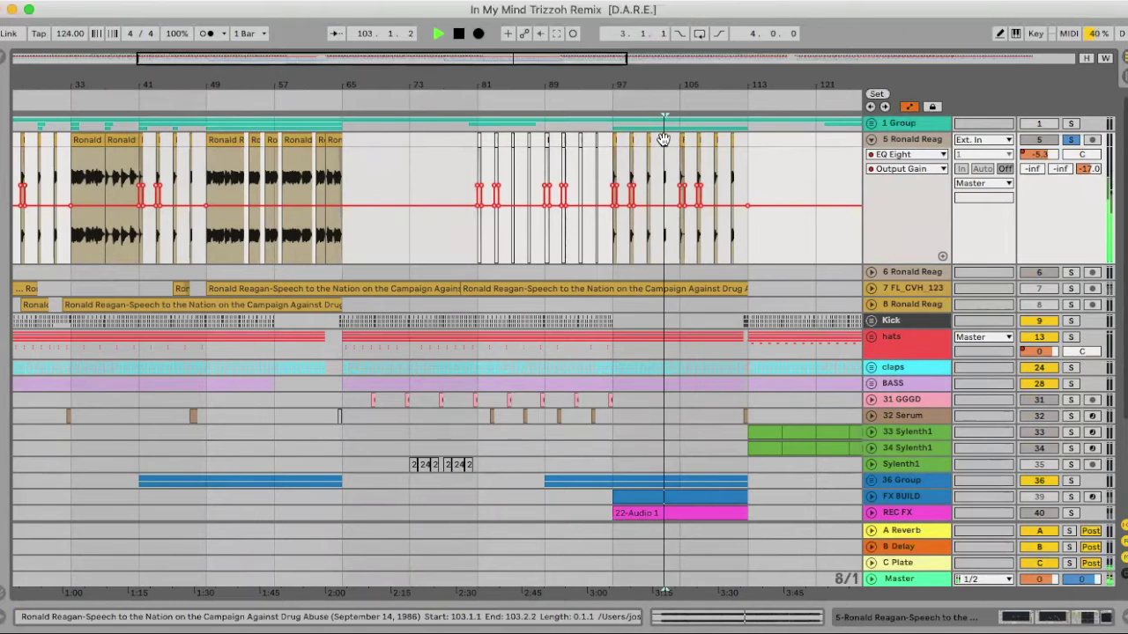
Step: Review the 5 Ronald Reag track's device chain with its EQ Eight and Delay, hide the chain and fold the track
{"action": "left_click", "coordinate": [899, 142]}
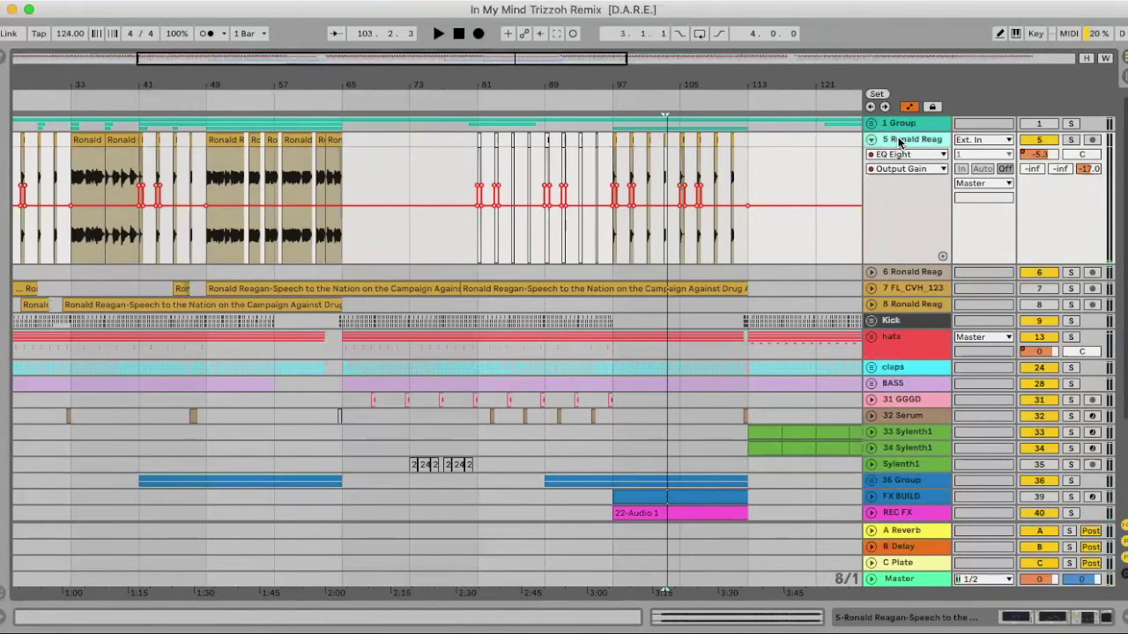
{"action": "double_click", "coordinate": [898, 142]}
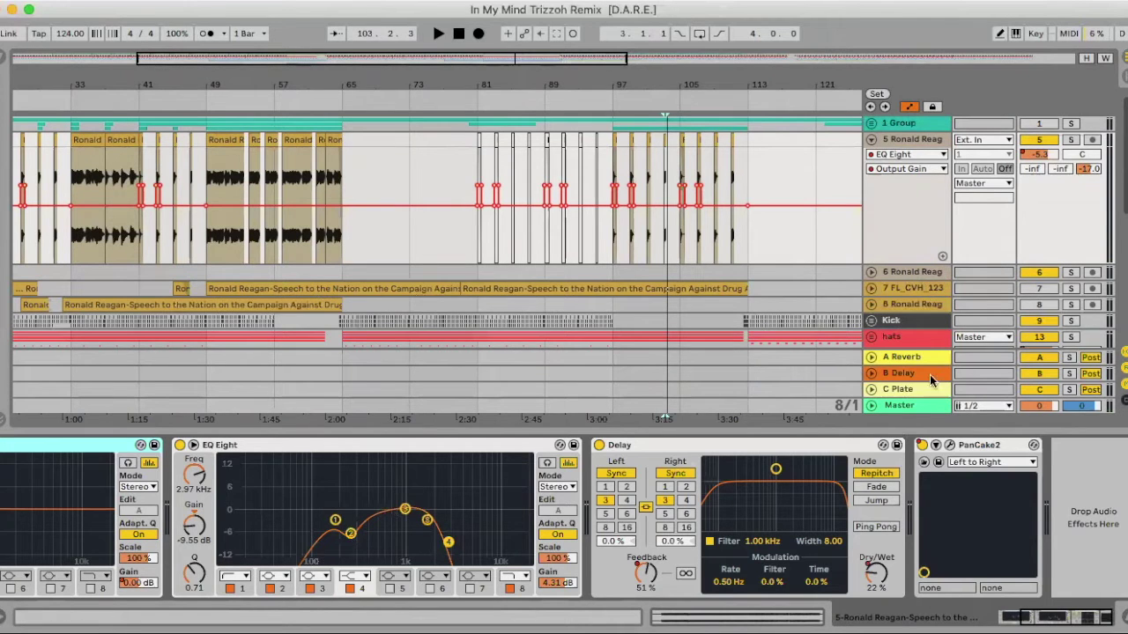
{"action": "left_click", "coordinate": [1123, 618]}
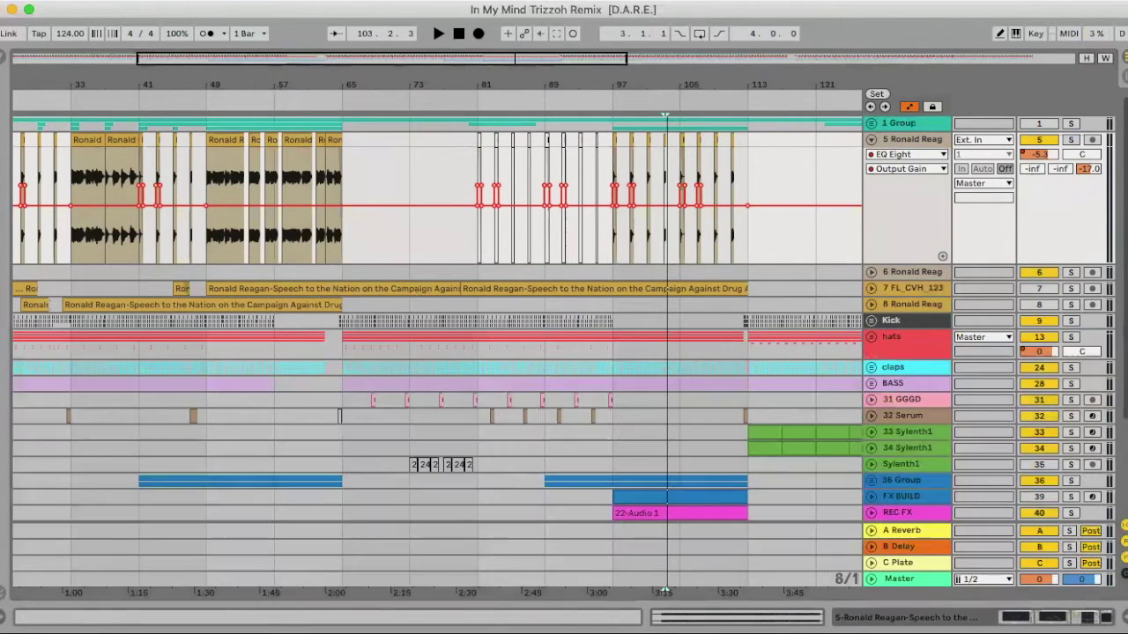
{"action": "left_click", "coordinate": [872, 141]}
{"action": "scroll", "coordinate": [695, 142], "scroll_direction": "left", "scroll_amount": 5}
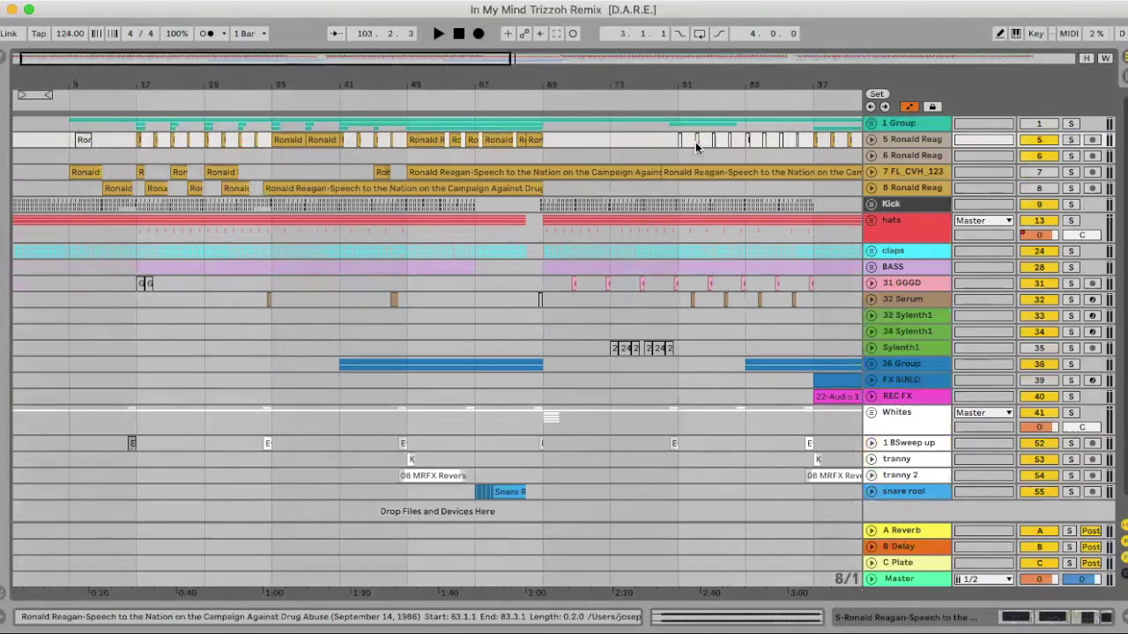
{"action": "left_click_drag", "start_coordinate": [536, 82], "coordinate": [284, 125]}
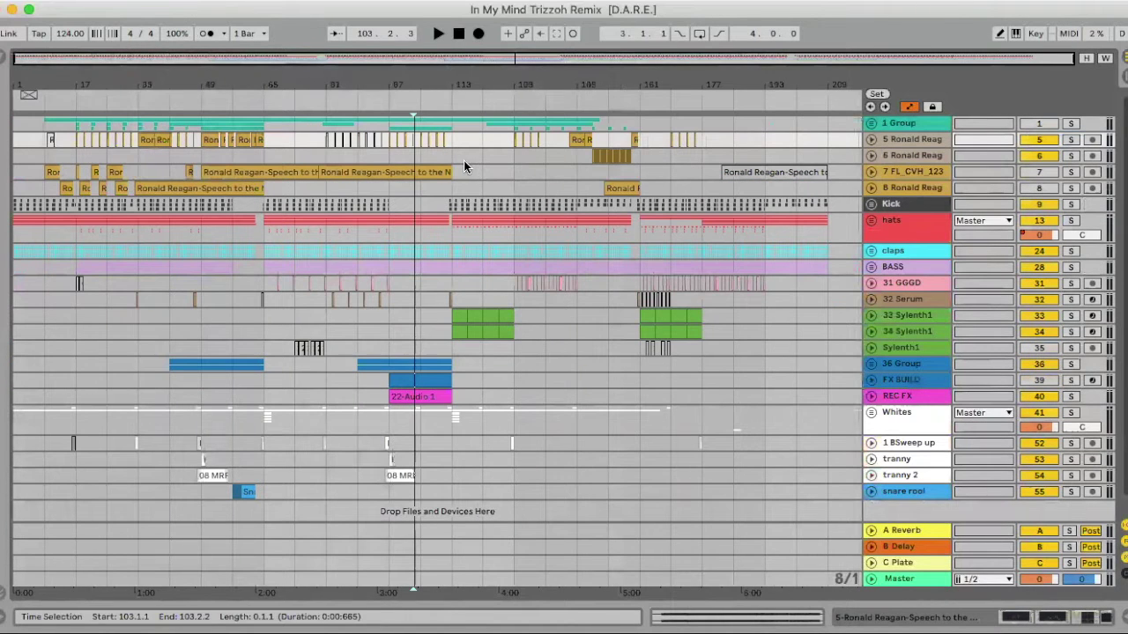
Step: Unfold the 6 Ronald Reag track, solo it and play its chopped vocal clips from bar 153
{"action": "left_click", "coordinate": [598, 155]}
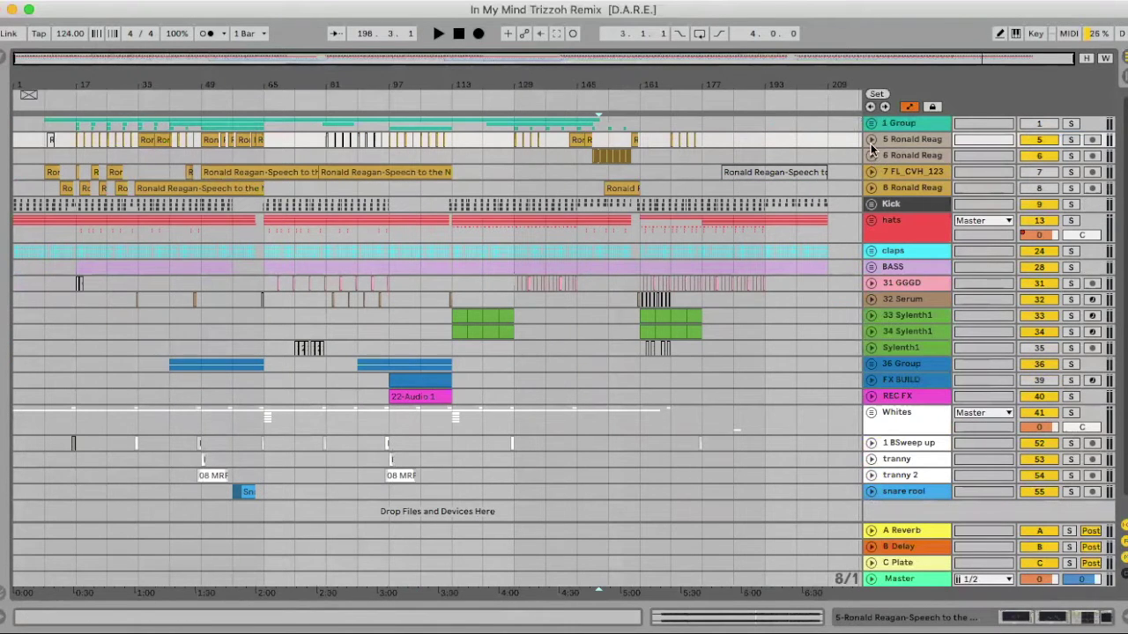
{"action": "left_click", "coordinate": [871, 155]}
{"action": "left_click_drag", "start_coordinate": [608, 84], "coordinate": [92, 185]}
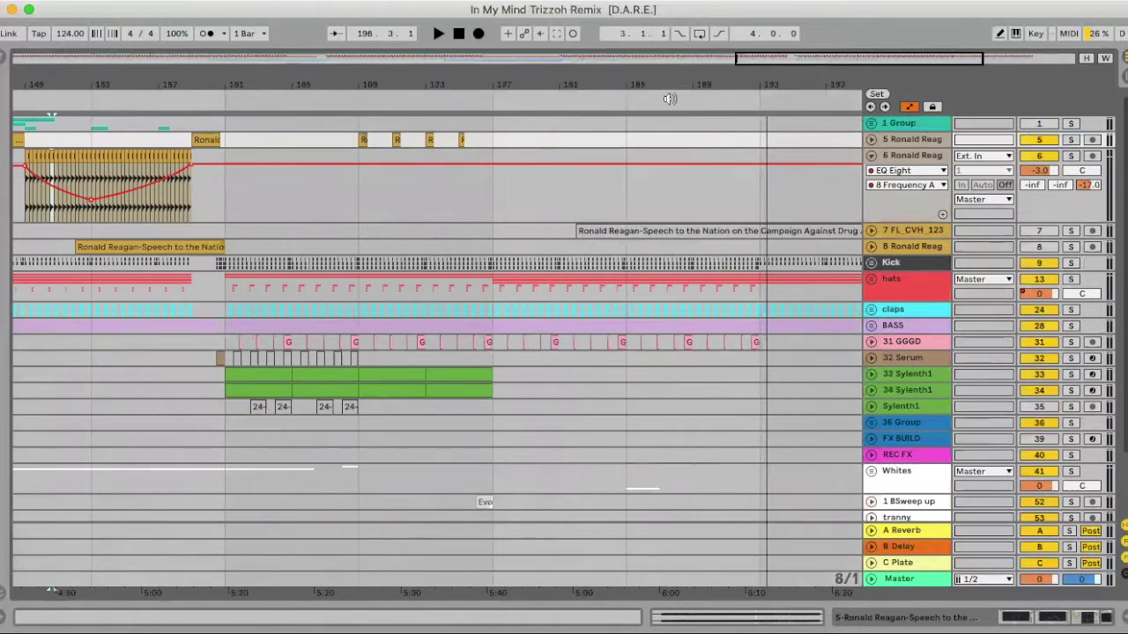
{"action": "left_click", "coordinate": [93, 185]}
{"action": "left_click", "coordinate": [1071, 157]}
{"action": "key", "text": "space"}
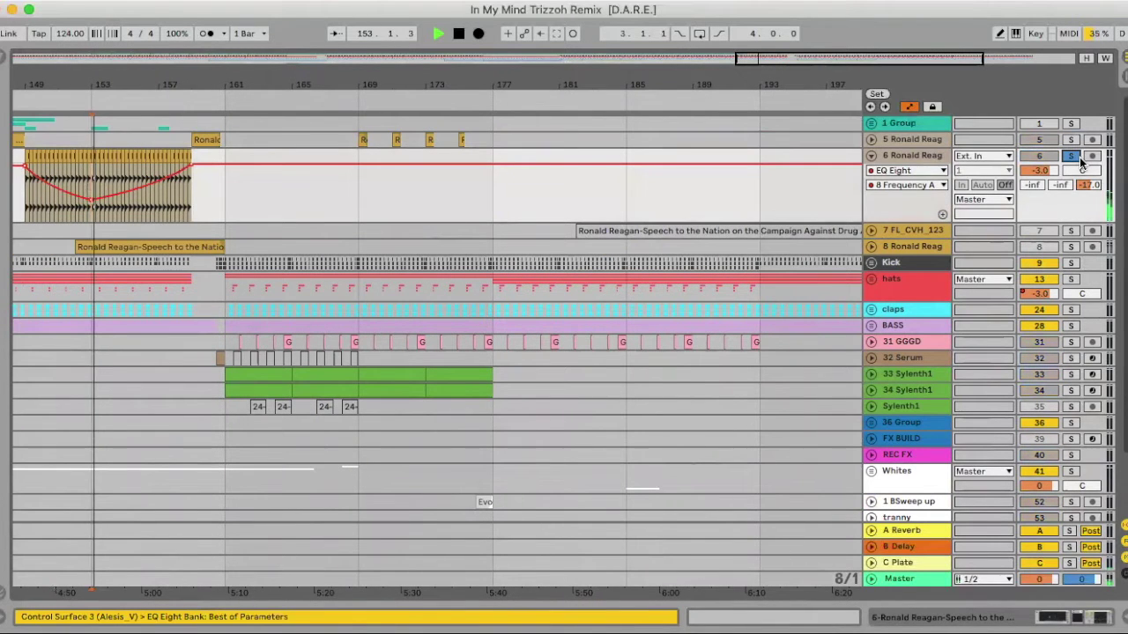
{"action": "key", "text": "space"}
{"action": "key", "text": "space"}
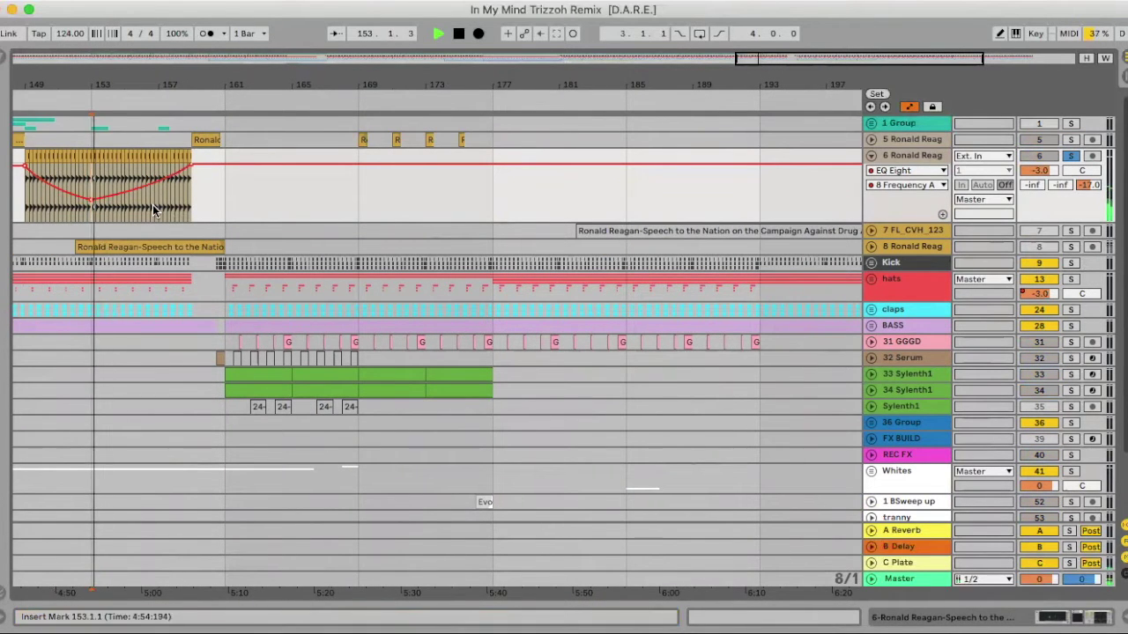
Step: Play the chopped vocals on the 6 Ronald Reag track from around bar 156, stop playback and fold the track
{"action": "key", "text": "space"}
{"action": "key", "text": "Right"}
{"action": "key", "text": "space"}
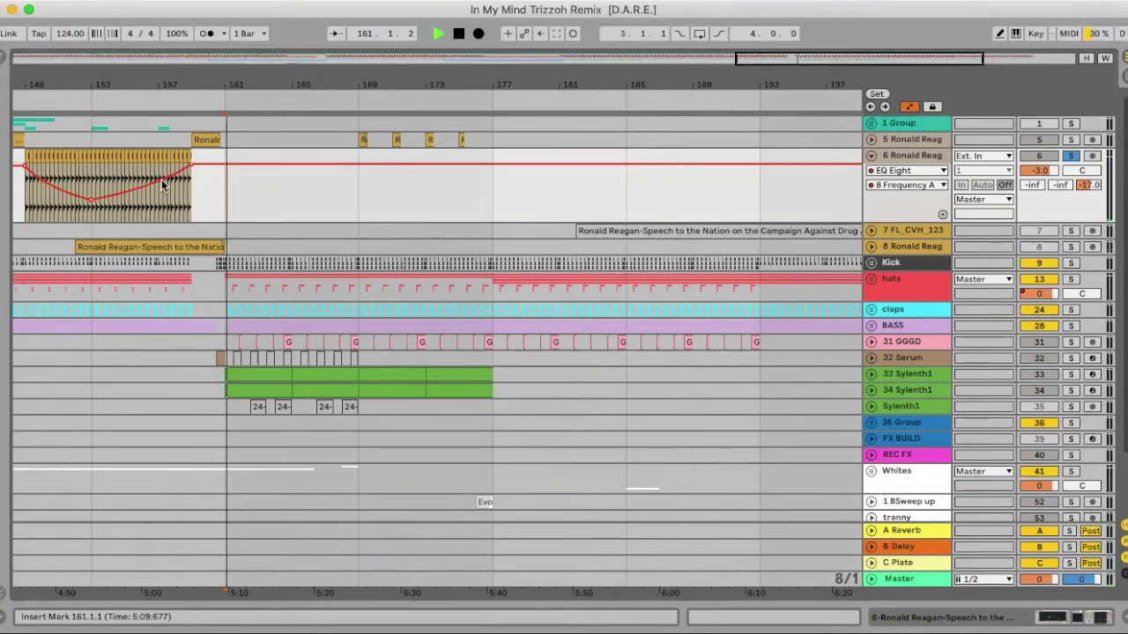
{"action": "left_click", "coordinate": [146, 146]}
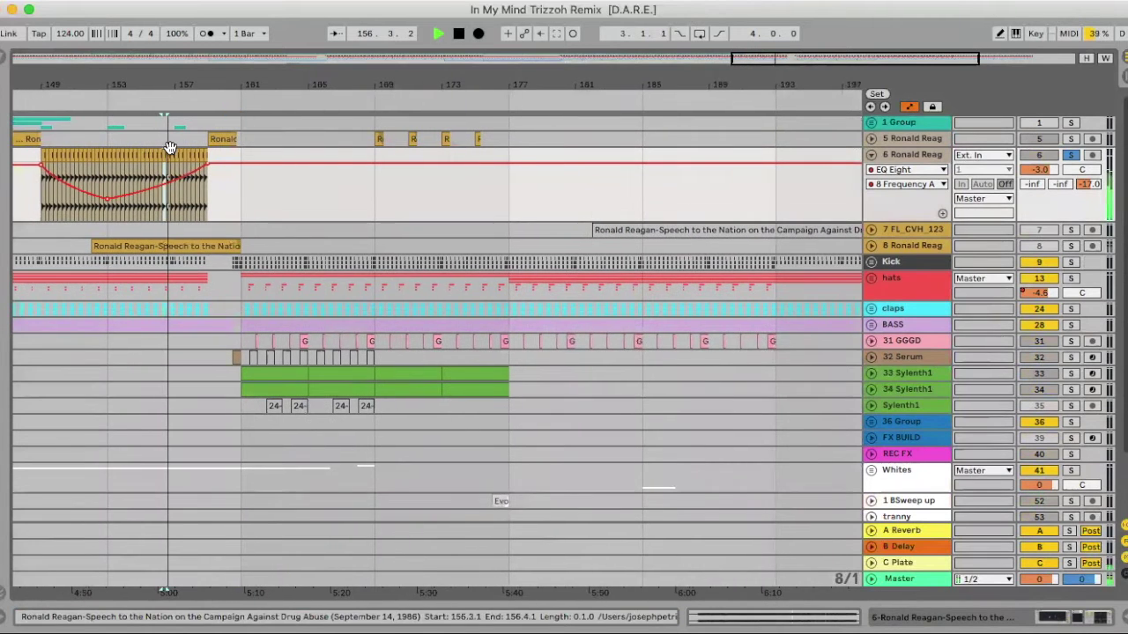
{"action": "key", "text": "space"}
{"action": "left_click", "coordinate": [871, 154]}
{"action": "left_click_drag", "start_coordinate": [473, 81], "coordinate": [497, 40]}
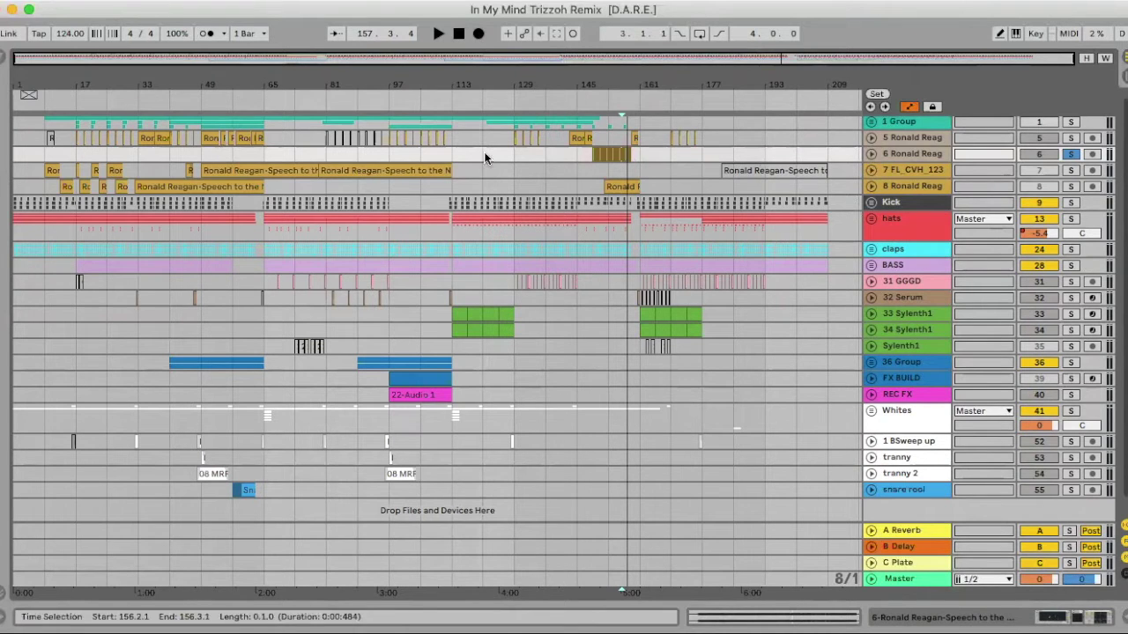
Step: Unfold the Kick group to show its three layers and solo the group
{"action": "scroll", "coordinate": [523, 189], "scroll_direction": "down", "scroll_amount": 1}
{"action": "scroll", "coordinate": [524, 189], "scroll_direction": "up", "scroll_amount": 1}
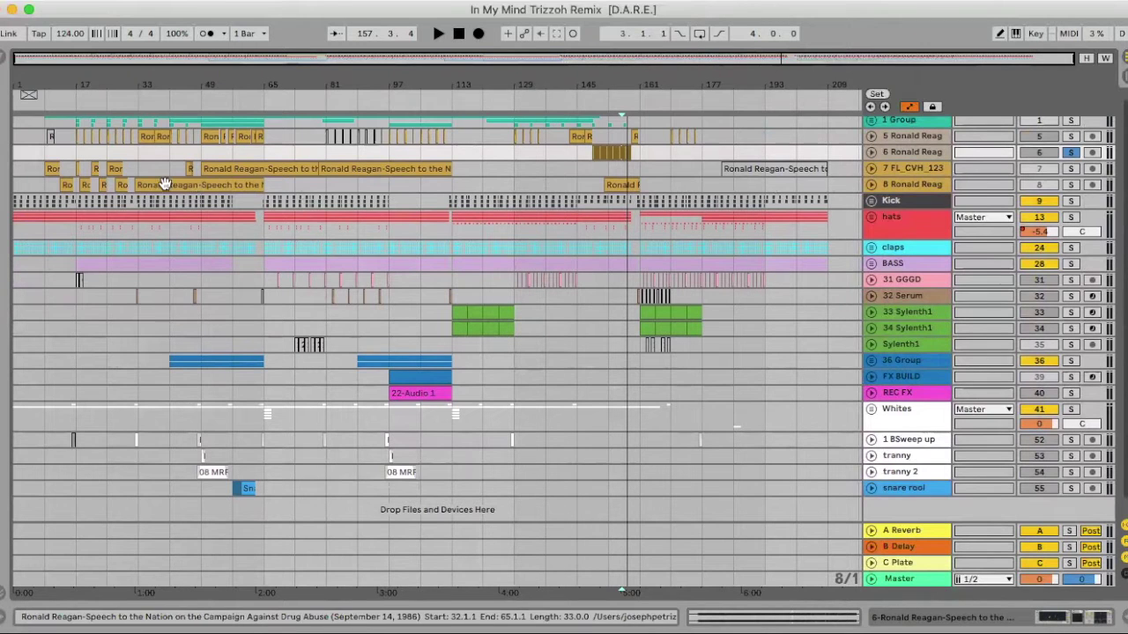
{"action": "scroll", "coordinate": [856, 213], "scroll_direction": "down", "scroll_amount": 1}
{"action": "left_click", "coordinate": [873, 189]}
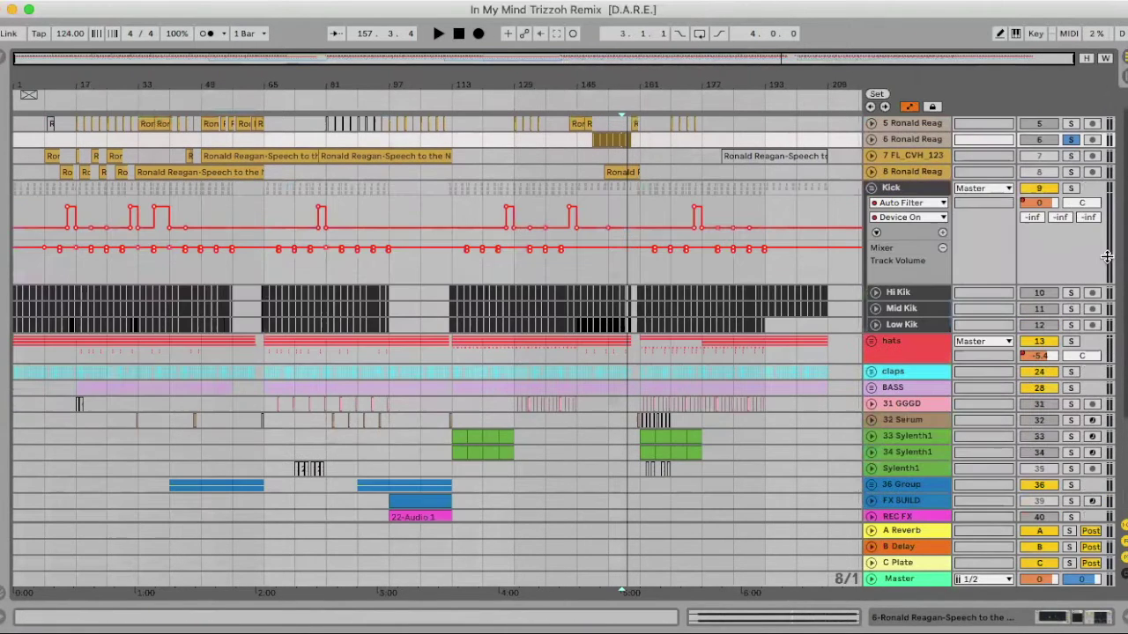
{"action": "left_click", "coordinate": [1070, 189]}
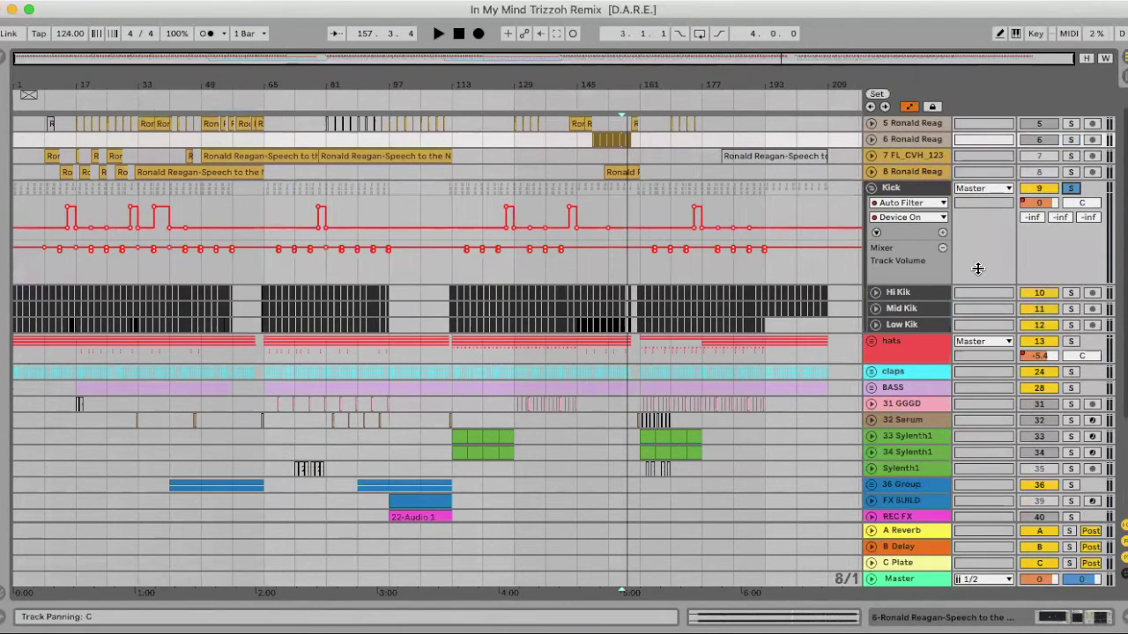
Step: Unfold the Hi Kik track, solo it and play its Got The Fire clip at bar 69
{"action": "left_click", "coordinate": [875, 292]}
{"action": "key", "text": "plus"}
{"action": "key", "text": "plus"}
{"action": "key", "text": "plus"}
{"action": "key", "text": "plus"}
{"action": "key", "text": "plus"}
{"action": "key", "text": "plus"}
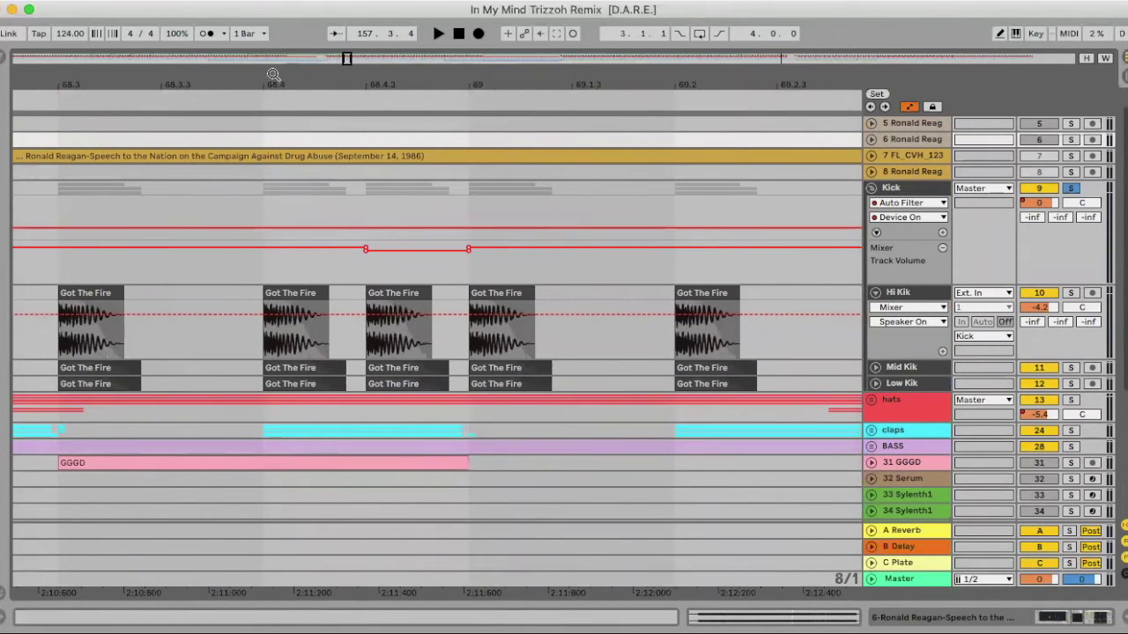
{"action": "key", "text": "minus"}
{"action": "key", "text": "minus"}
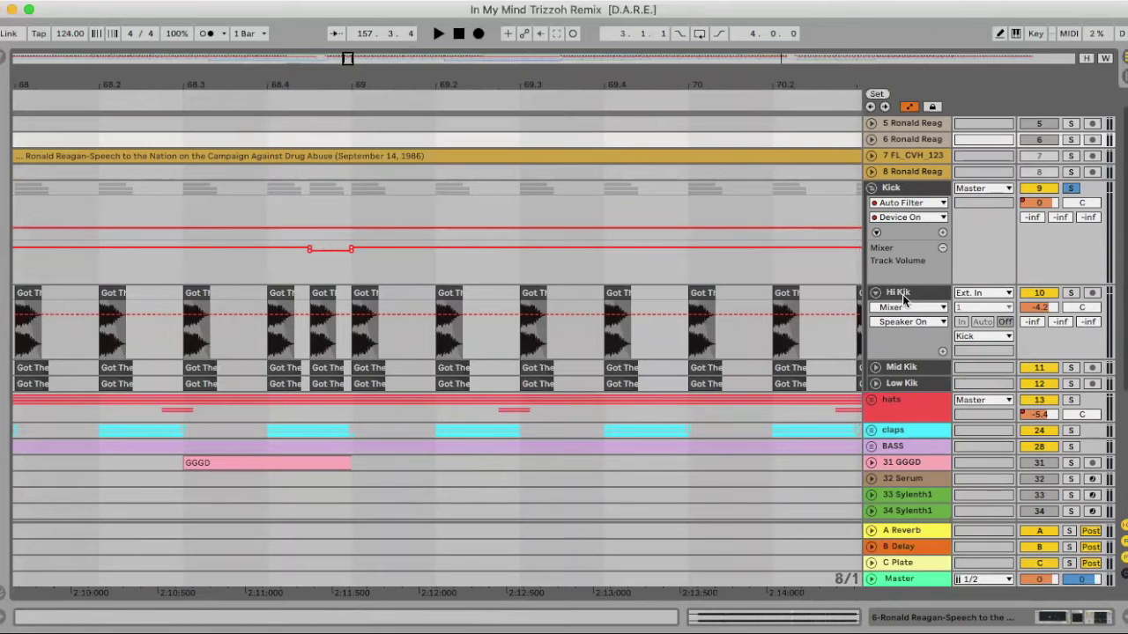
{"action": "left_click", "coordinate": [1072, 293]}
{"action": "left_click", "coordinate": [360, 300]}
{"action": "key", "text": "space"}
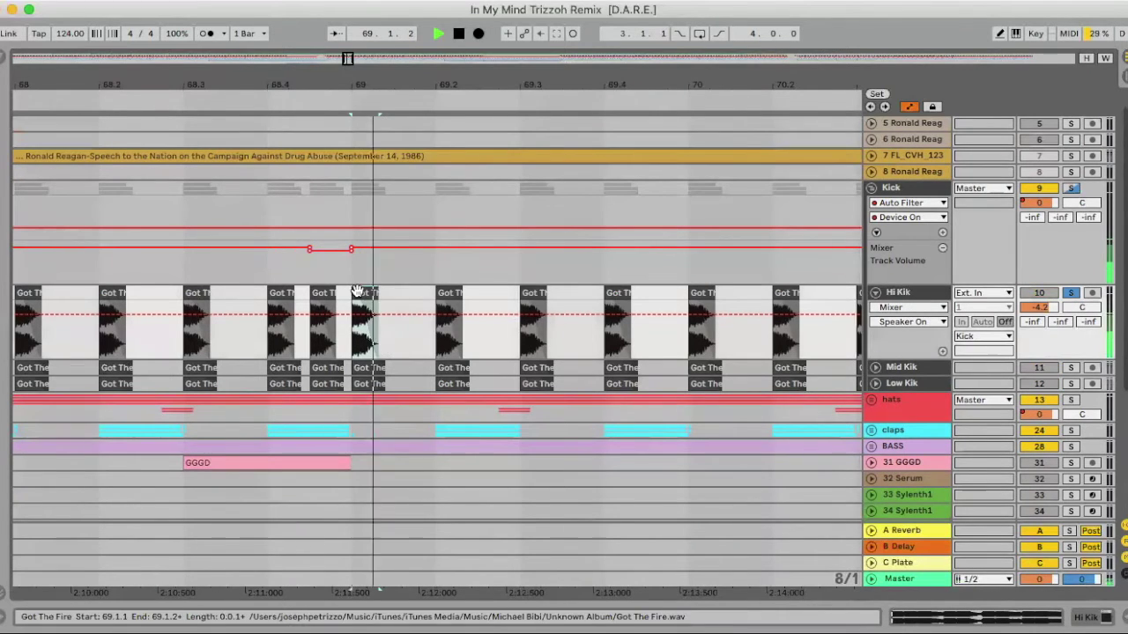
Step: Solo the Mid Kik track, listen to it from bar 69 and unfold the track
{"action": "left_click", "coordinate": [1069, 368]}
{"action": "key", "text": "space"}
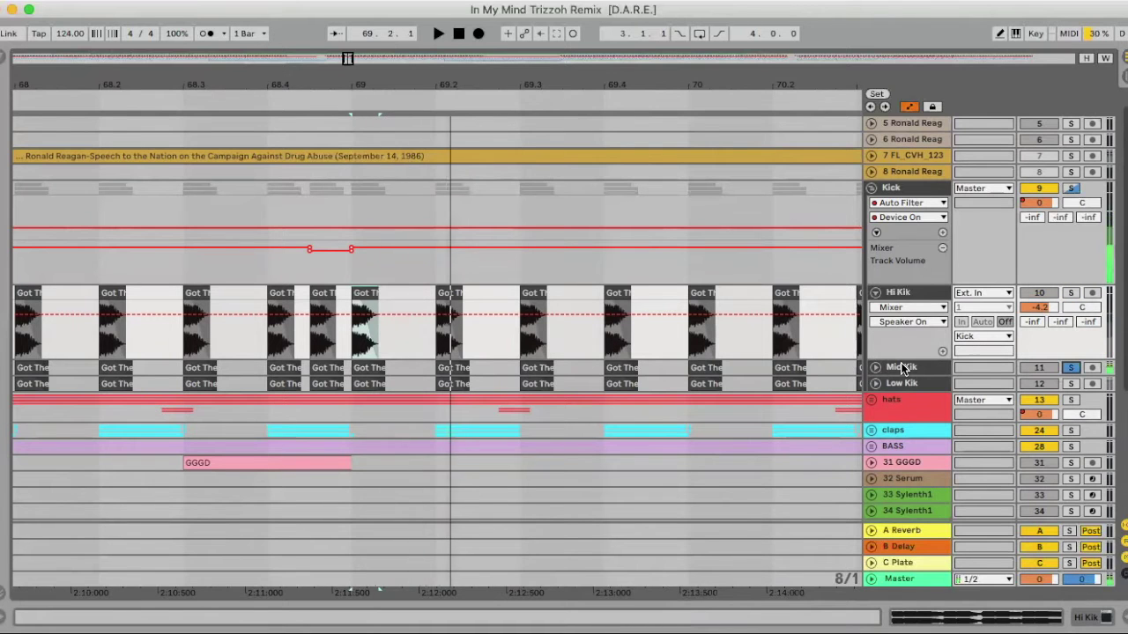
{"action": "key", "text": "space"}
{"action": "left_click", "coordinate": [875, 368]}
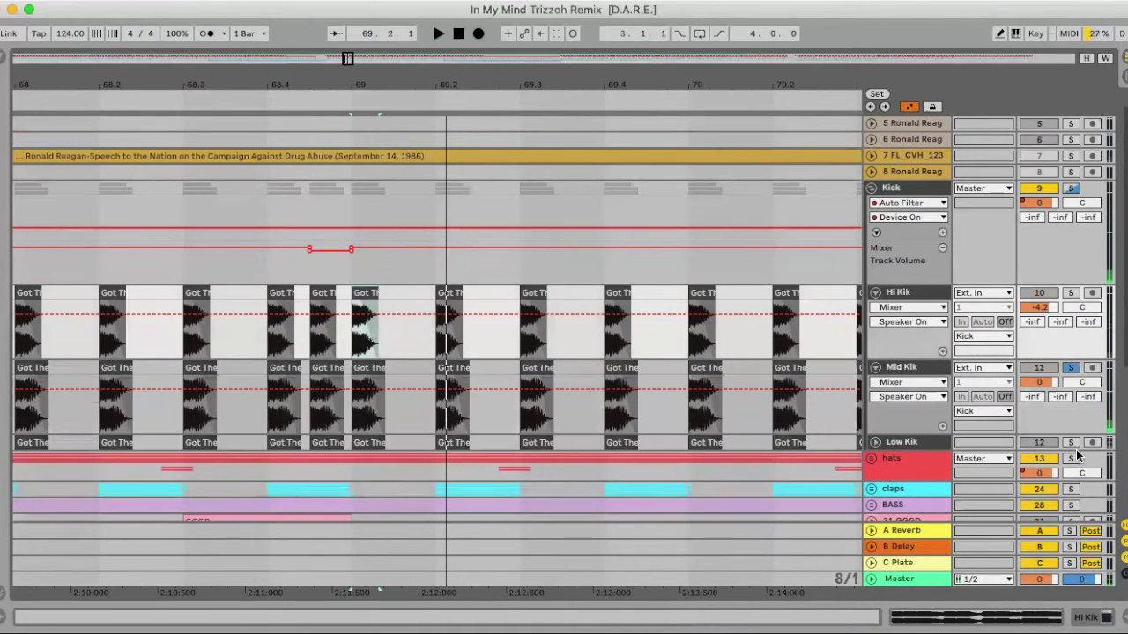
Step: Solo the Low Kik track and play its clip at bar 69
{"action": "left_click", "coordinate": [1069, 442]}
{"action": "left_click", "coordinate": [357, 442]}
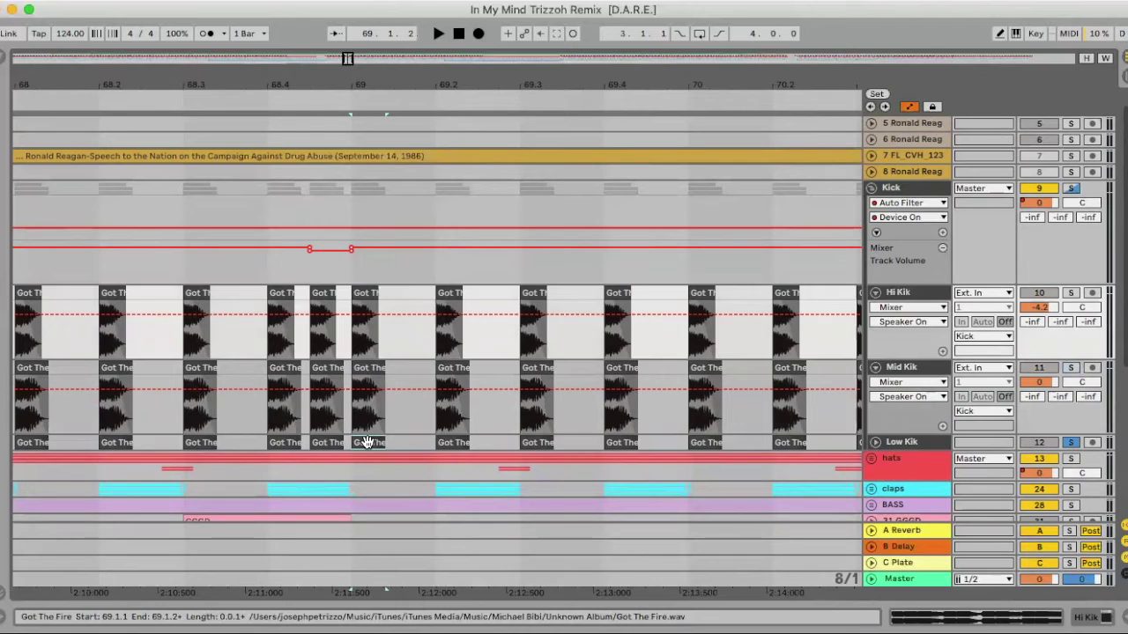
{"action": "key", "text": "space"}
{"action": "key", "text": "space"}
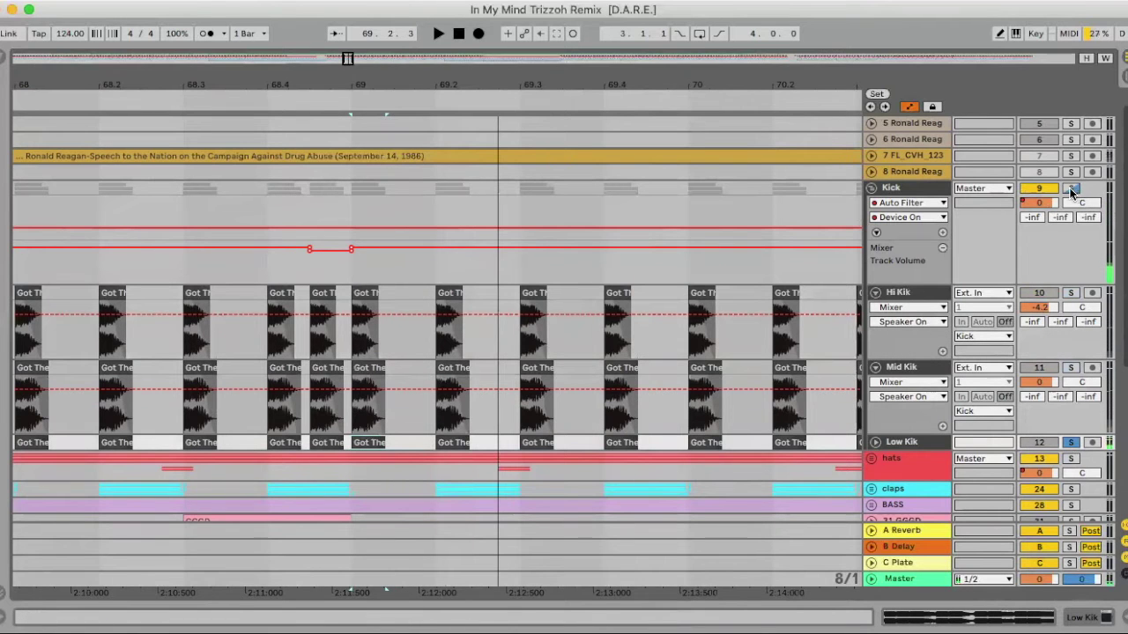
Step: Solo the whole Kick group and play all three kick layers together from bar 69
{"action": "left_click", "coordinate": [1069, 187]}
{"action": "key", "text": "space"}
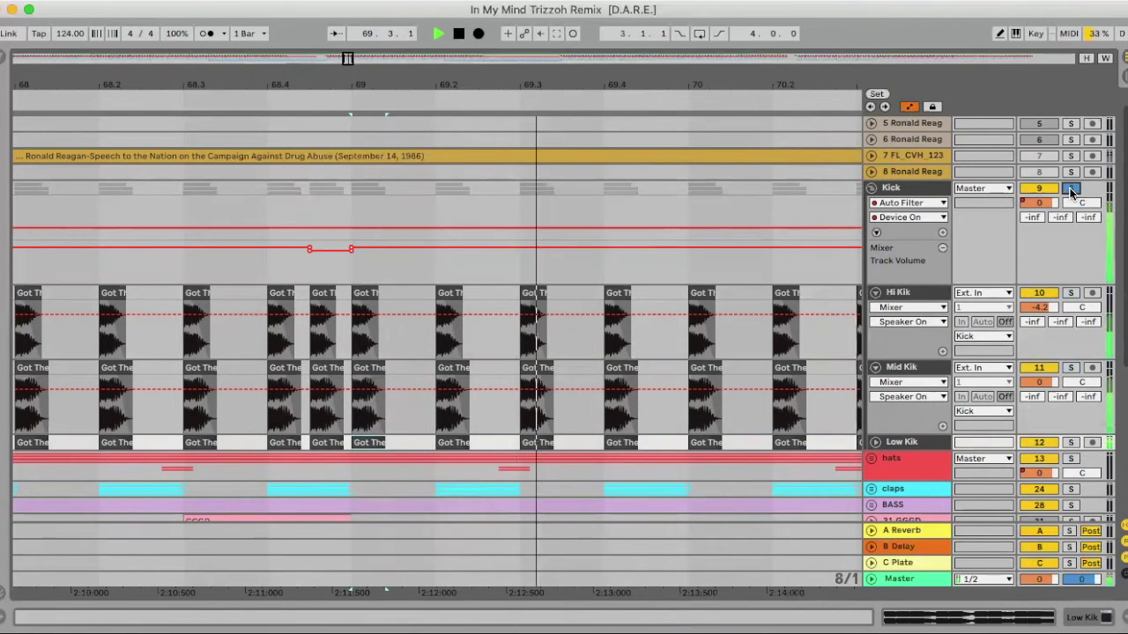
{"action": "key", "text": "space"}
Step: Open the Kick group's device chain and review its effects, from Utility and Saturator through to Auto Filter
{"action": "double_click", "coordinate": [902, 188]}
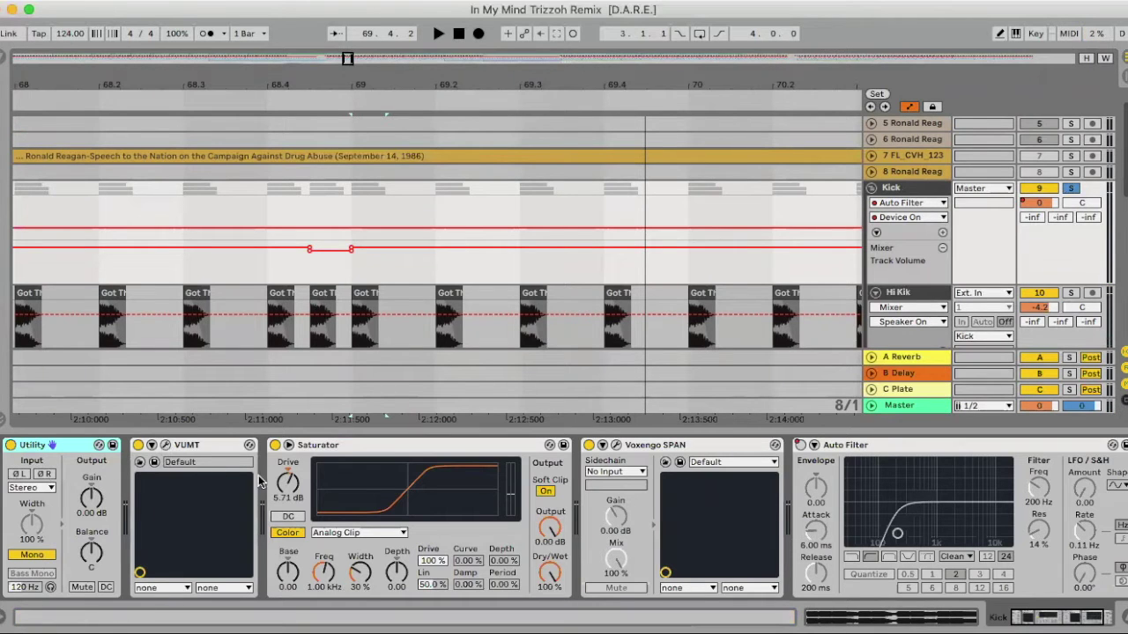
{"action": "left_click", "coordinate": [610, 525]}
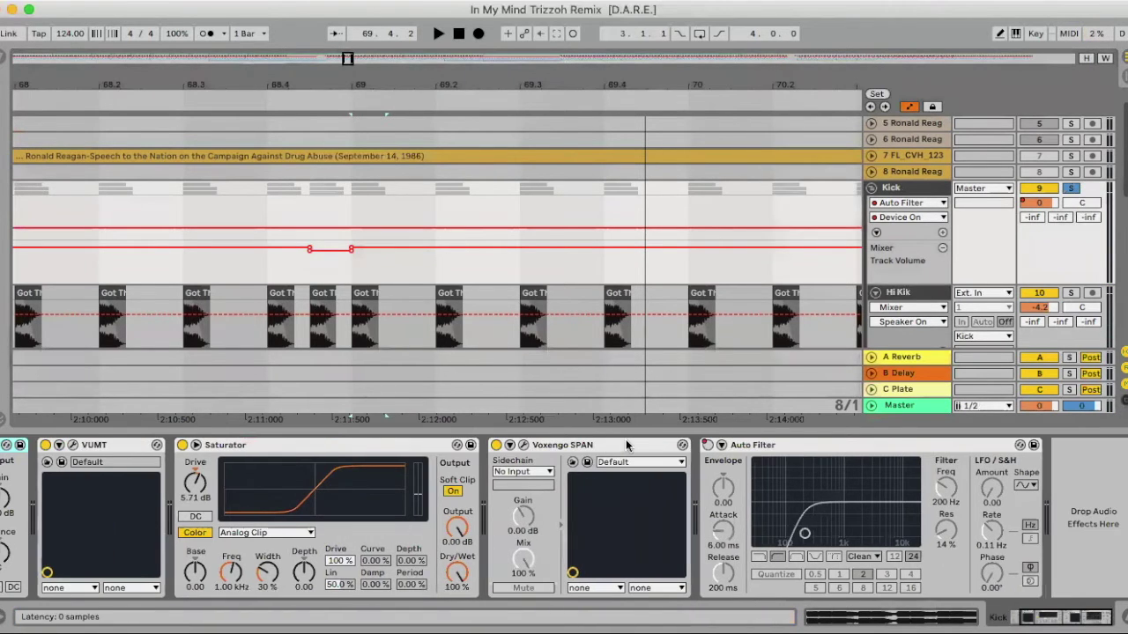
Step: Remove Voxengo SPAN from the Kick group's effect chain and display the Auto Filter's Device On automation across the arrangement
{"action": "key", "text": "Delete"}
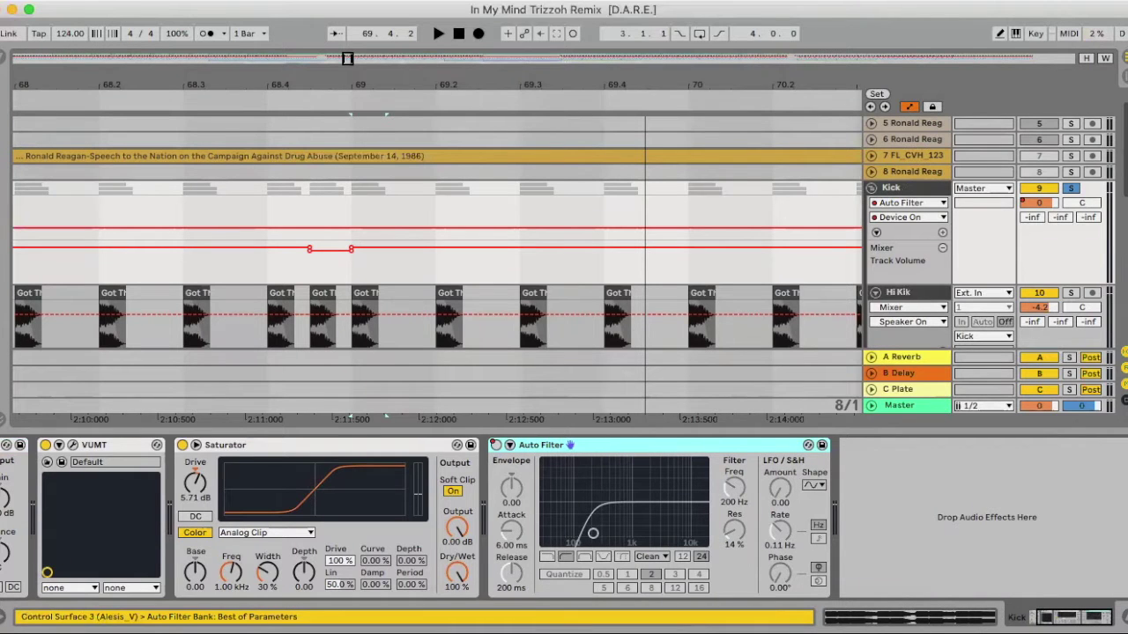
{"action": "key", "text": "minus"}
{"action": "key", "text": "minus"}
{"action": "key", "text": "minus"}
{"action": "key", "text": "minus"}
{"action": "key", "text": "minus"}
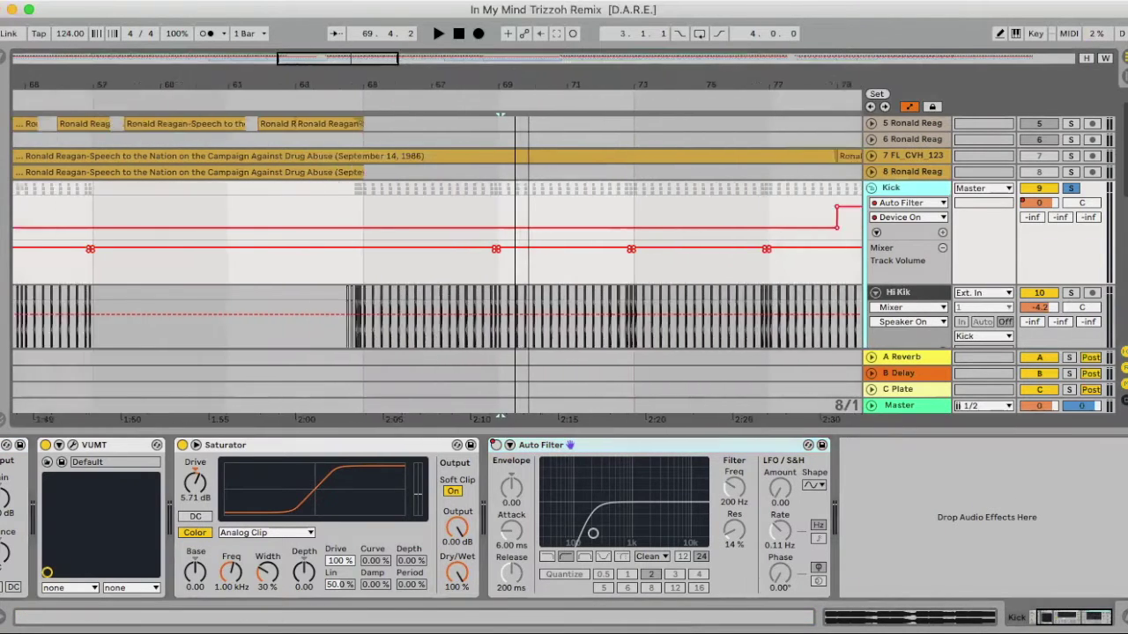
{"action": "left_click", "coordinate": [915, 205]}
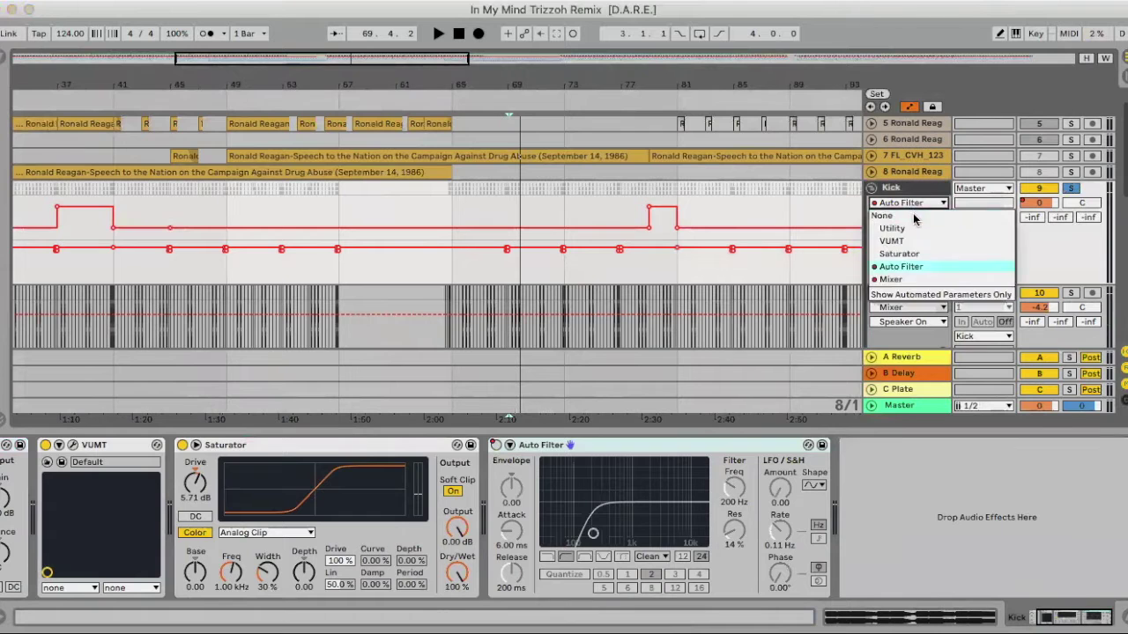
{"action": "left_click", "coordinate": [911, 267]}
{"action": "left_click", "coordinate": [906, 217]}
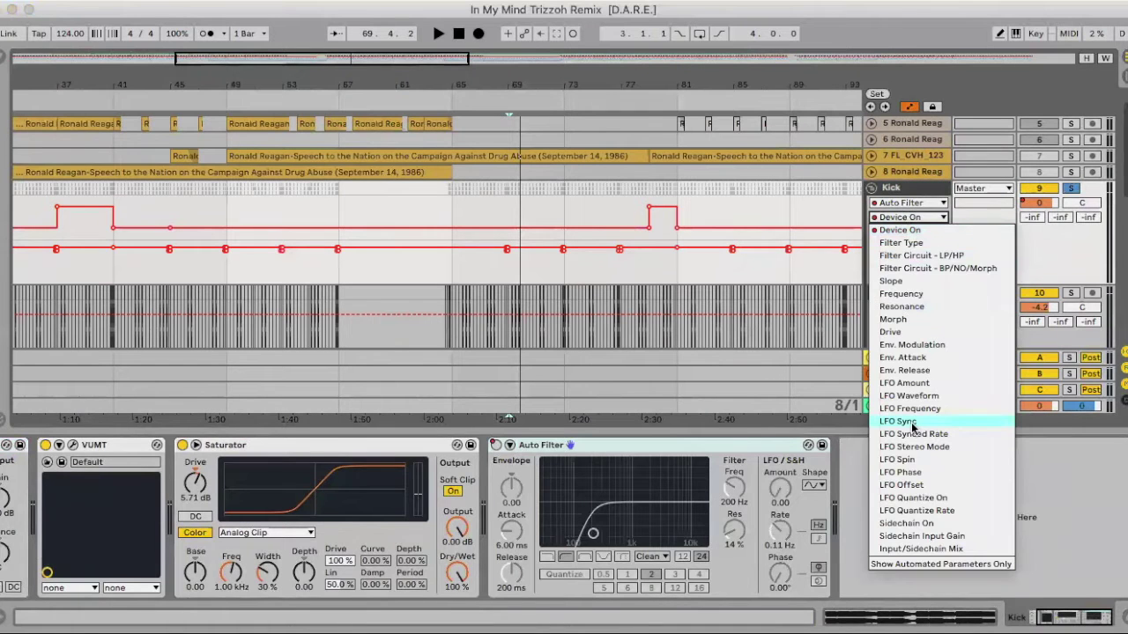
{"action": "left_click", "coordinate": [899, 230]}
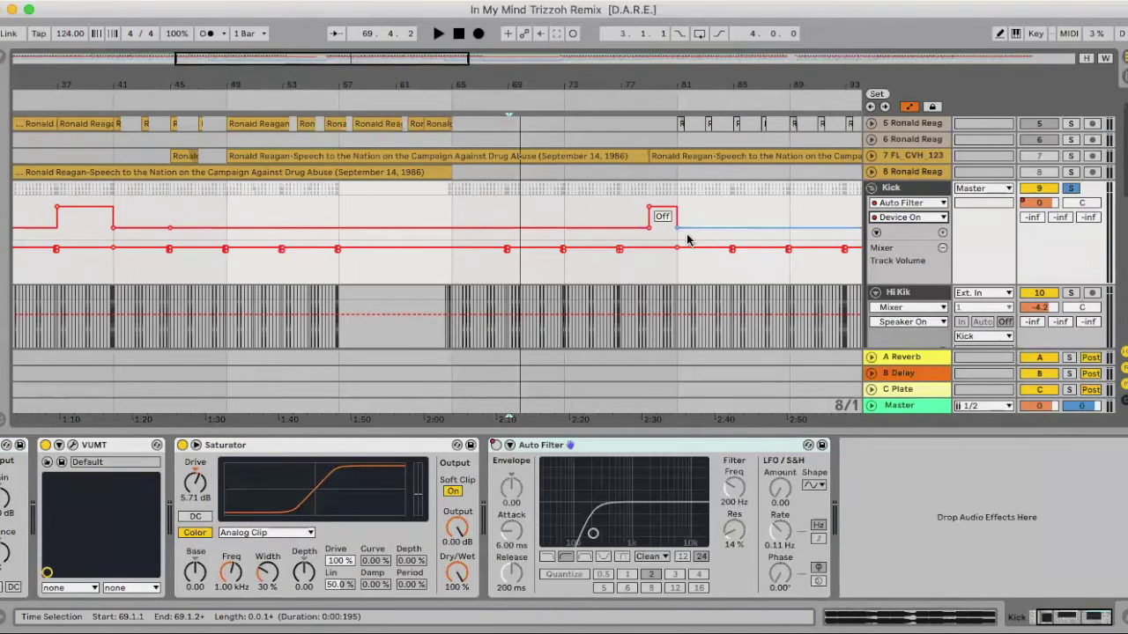
Step: Play the soloed Kick group from about bar 78 to hear the Auto Filter switch on, then stop playback
{"action": "right_click", "coordinate": [642, 257]}
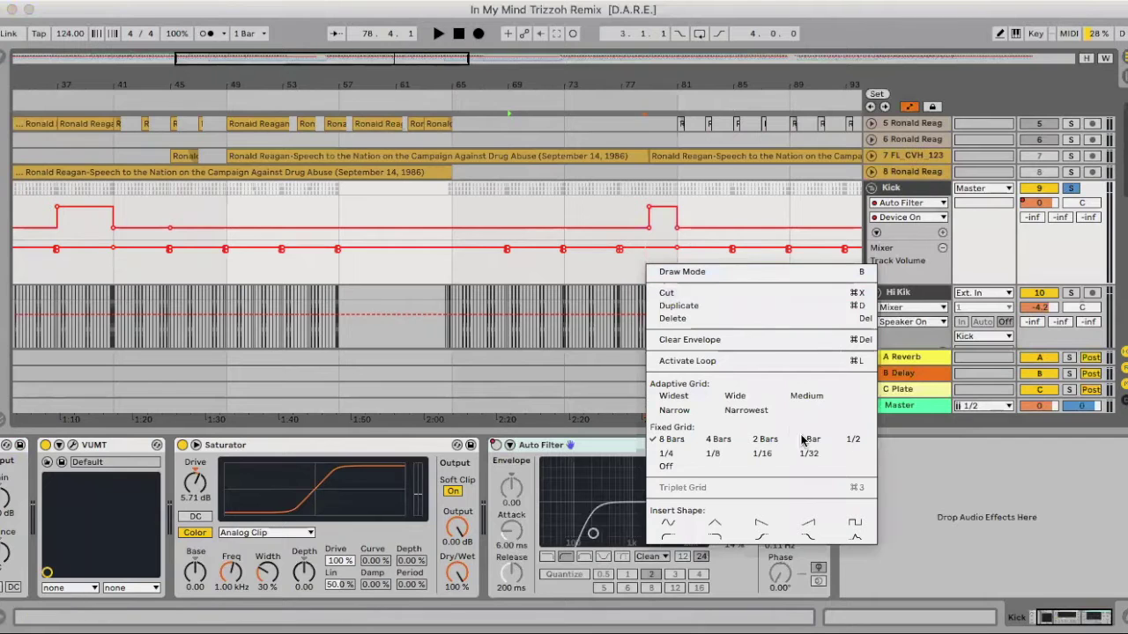
{"action": "left_click", "coordinate": [640, 272]}
{"action": "key", "text": "space"}
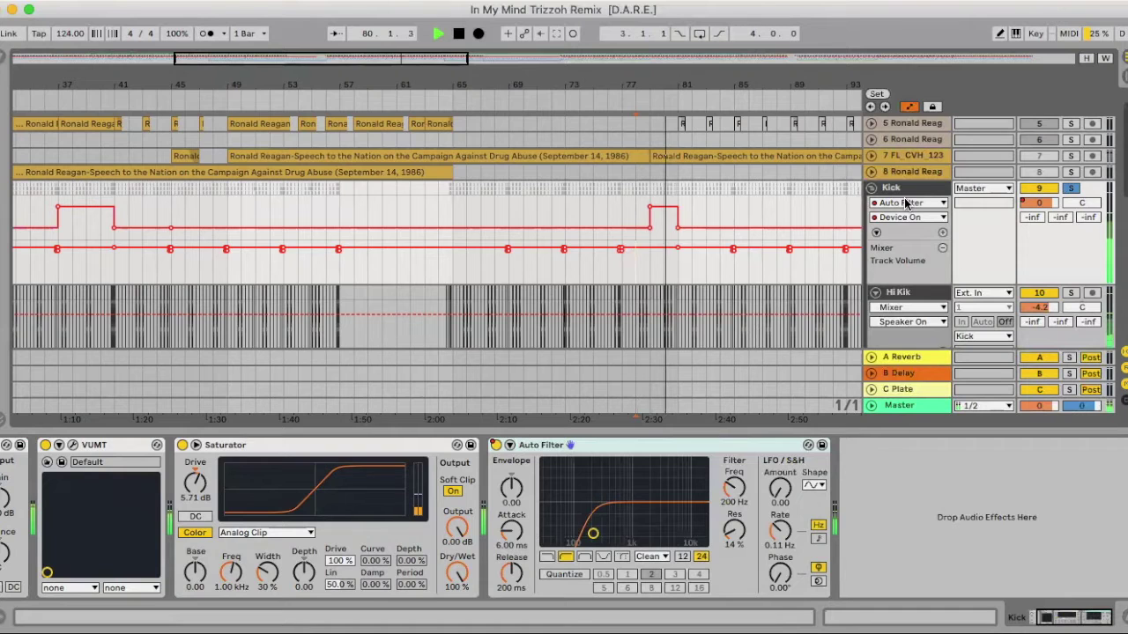
{"action": "scroll", "coordinate": [905, 203], "scroll_direction": "down", "scroll_amount": 1}
{"action": "key", "text": "space"}
Step: Fold the Kick group and turn off its solo
{"action": "left_click", "coordinate": [872, 185]}
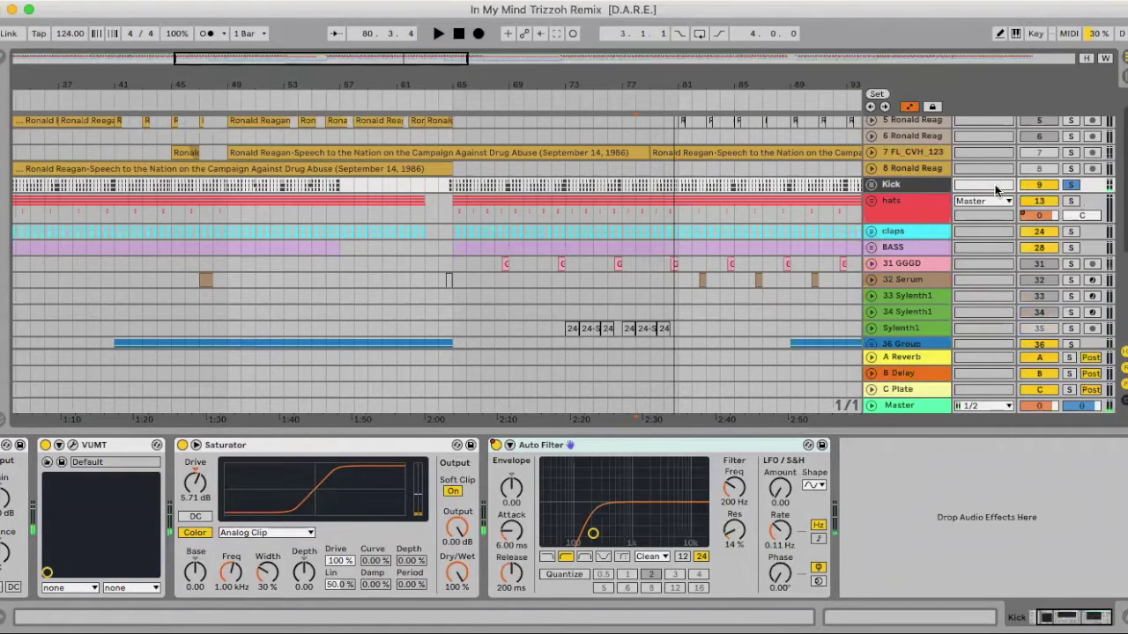
{"action": "left_click", "coordinate": [1068, 185]}
{"action": "left_click_drag", "start_coordinate": [464, 80], "coordinate": [464, 31]}
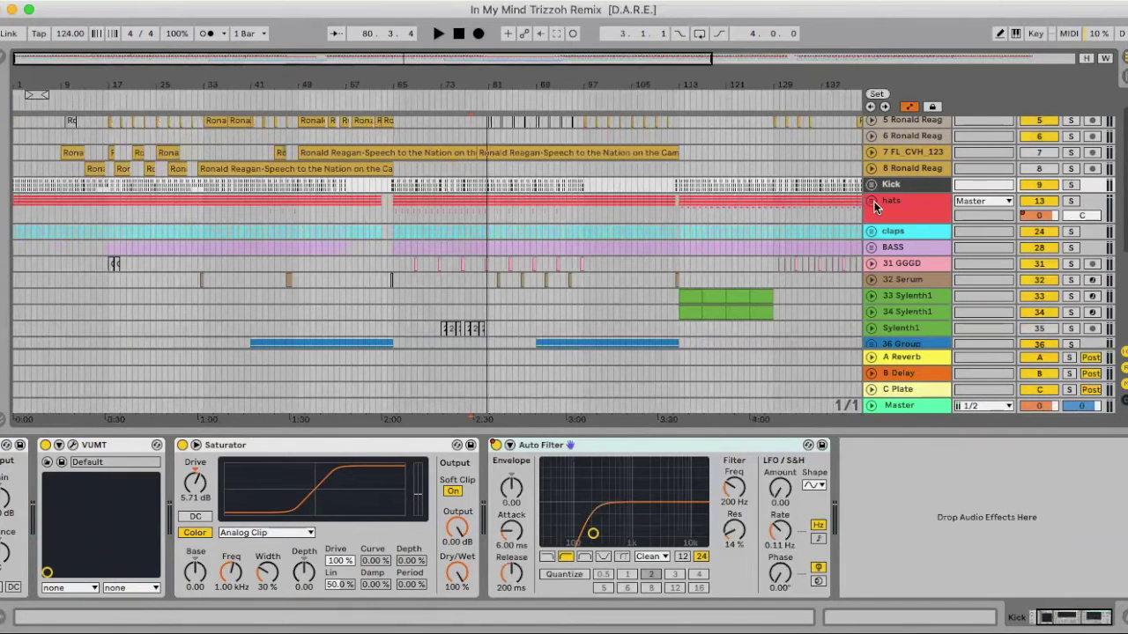
Step: Unfold the hats group and its up hat subgroup to show their layers
{"action": "left_click", "coordinate": [872, 202]}
{"action": "scroll", "coordinate": [485, 290], "scroll_direction": "right", "scroll_amount": 10}
{"action": "scroll", "coordinate": [486, 290], "scroll_direction": "down", "scroll_amount": 2}
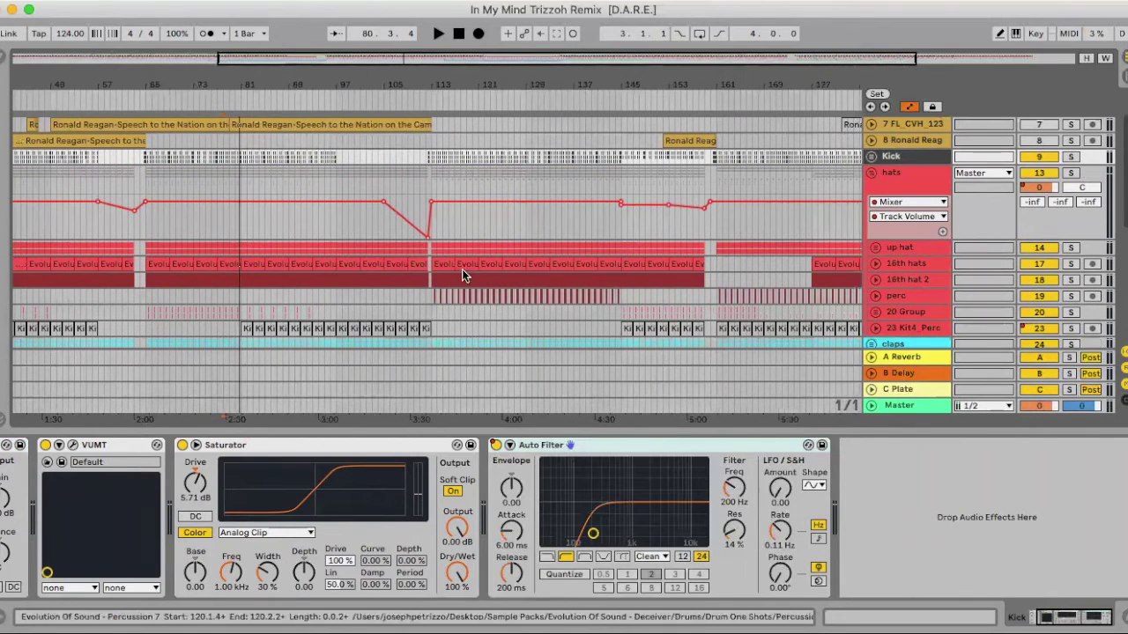
{"action": "left_click", "coordinate": [875, 248]}
{"action": "scroll", "coordinate": [484, 305], "scroll_direction": "down", "scroll_amount": 3}
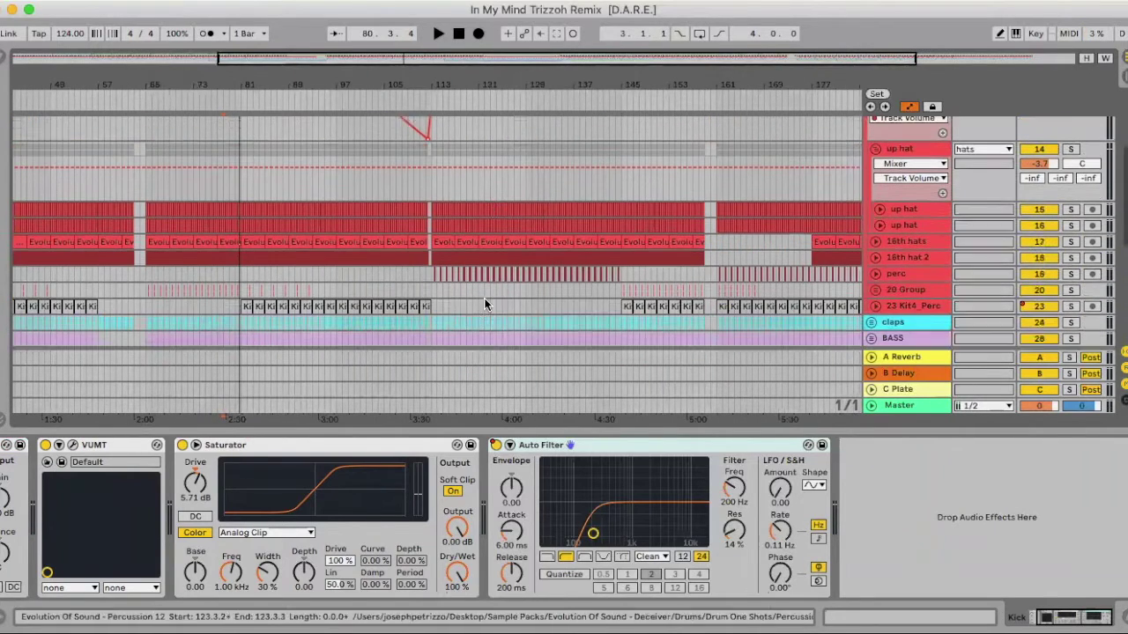
Step: Select the 16th hats clip at bar 113 and play the hats group soloed from there
{"action": "left_click", "coordinate": [427, 179]}
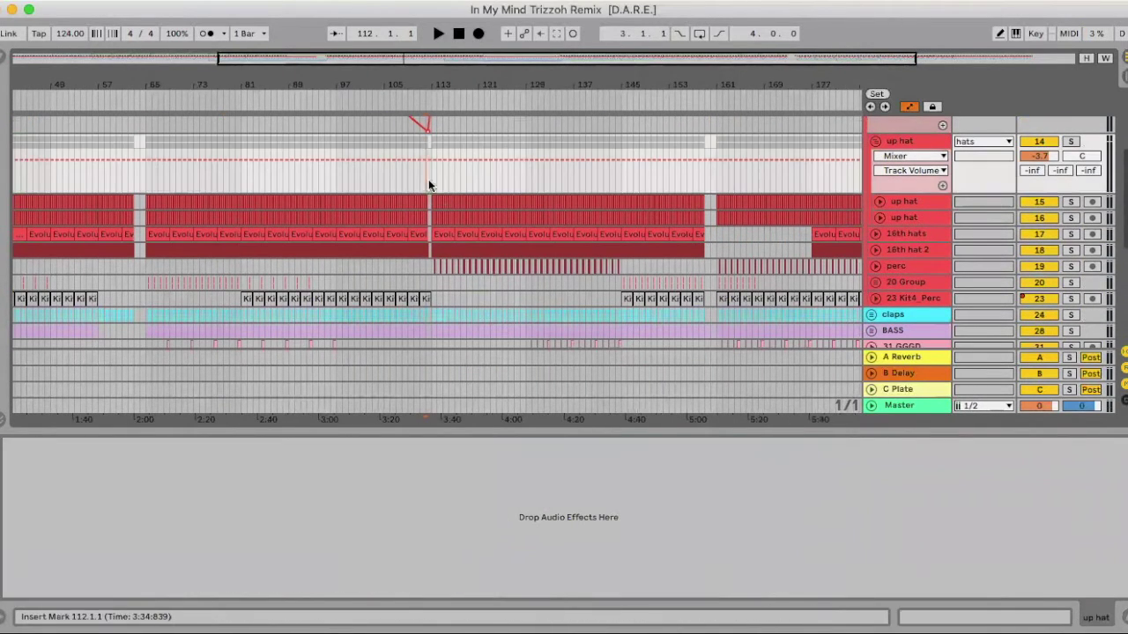
{"action": "left_click", "coordinate": [445, 238]}
{"action": "key", "text": "space"}
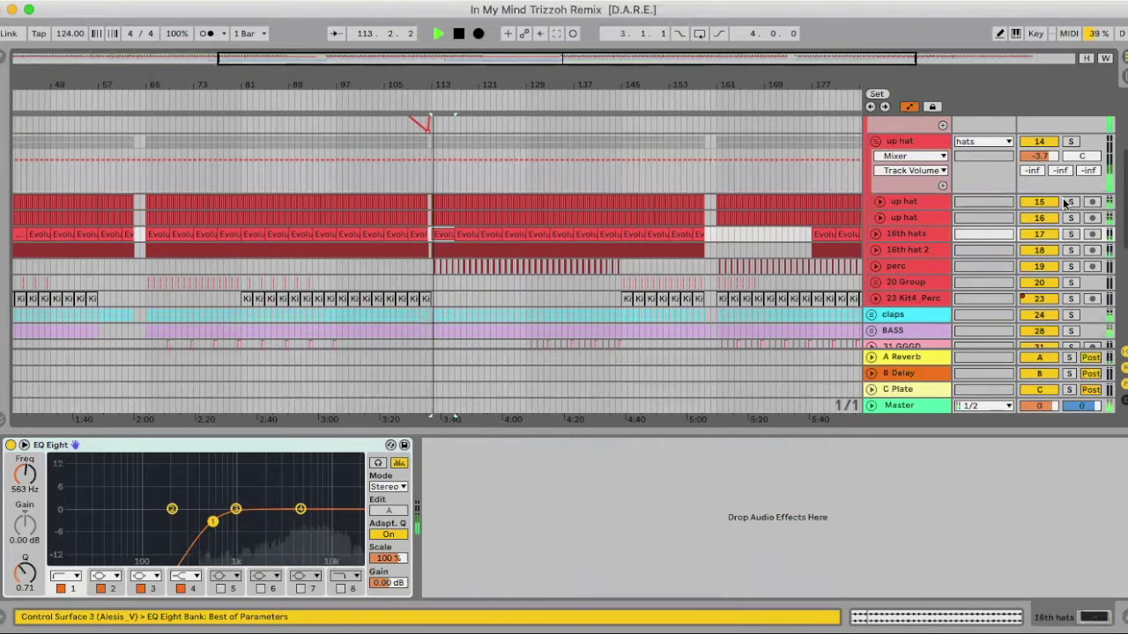
{"action": "scroll", "coordinate": [1070, 165], "scroll_direction": "up", "scroll_amount": 4}
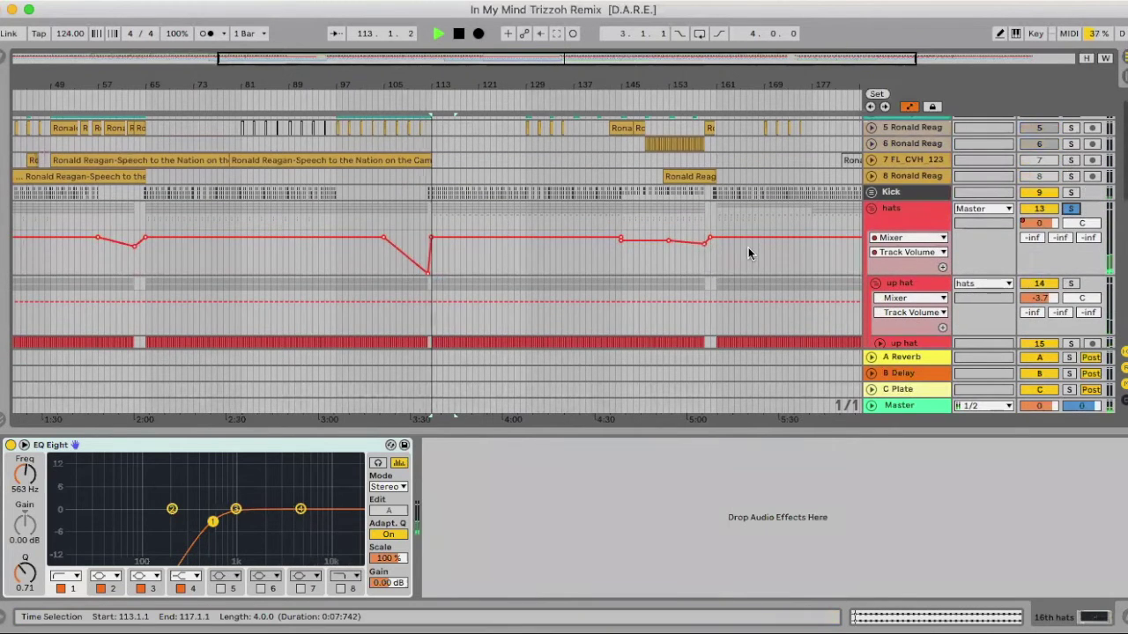
{"action": "scroll", "coordinate": [748, 247], "scroll_direction": "down", "scroll_amount": 6}
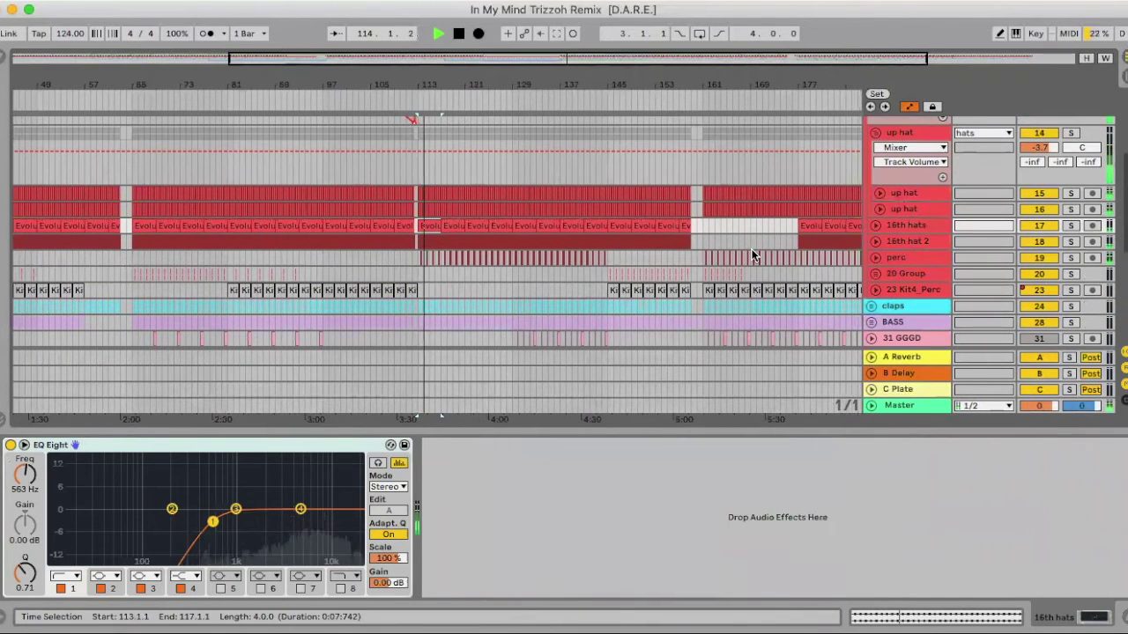
Step: Solo the perc track, listen to it until about bar 117 and fold the up hat subgroup
{"action": "left_click", "coordinate": [1071, 258]}
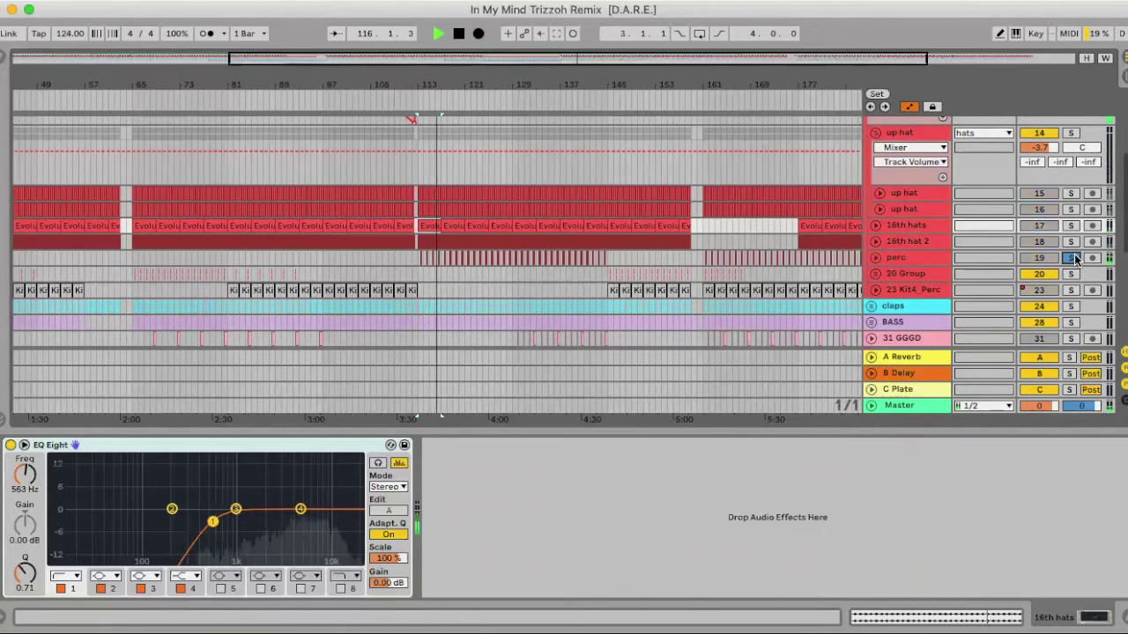
{"action": "key", "text": "space"}
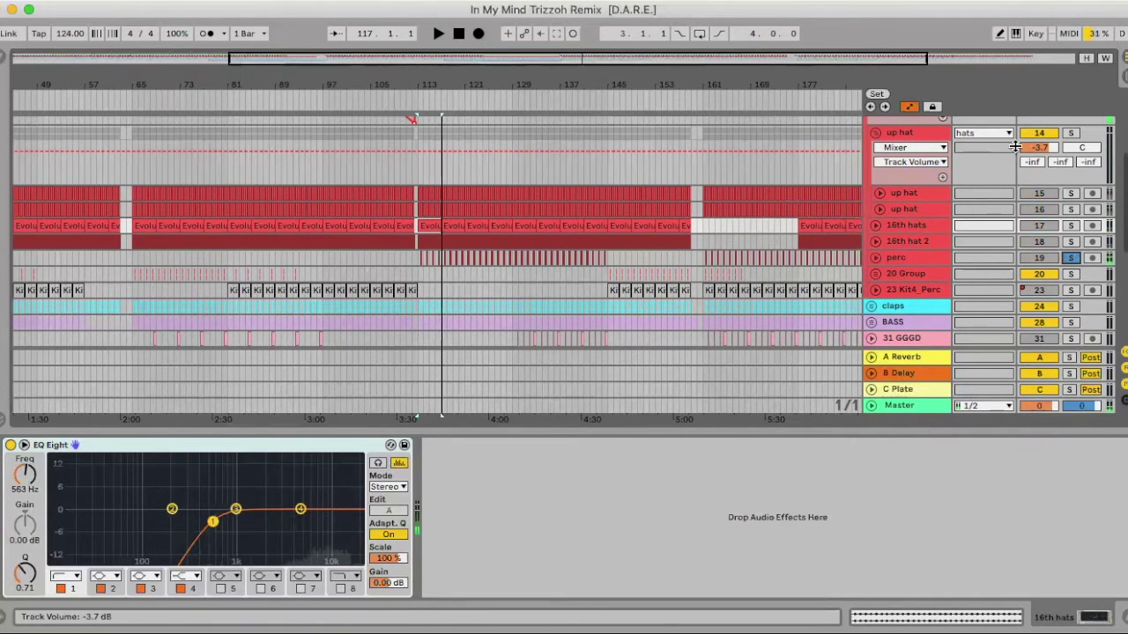
{"action": "scroll", "coordinate": [911, 168], "scroll_direction": "up", "scroll_amount": 3}
{"action": "left_click", "coordinate": [875, 196]}
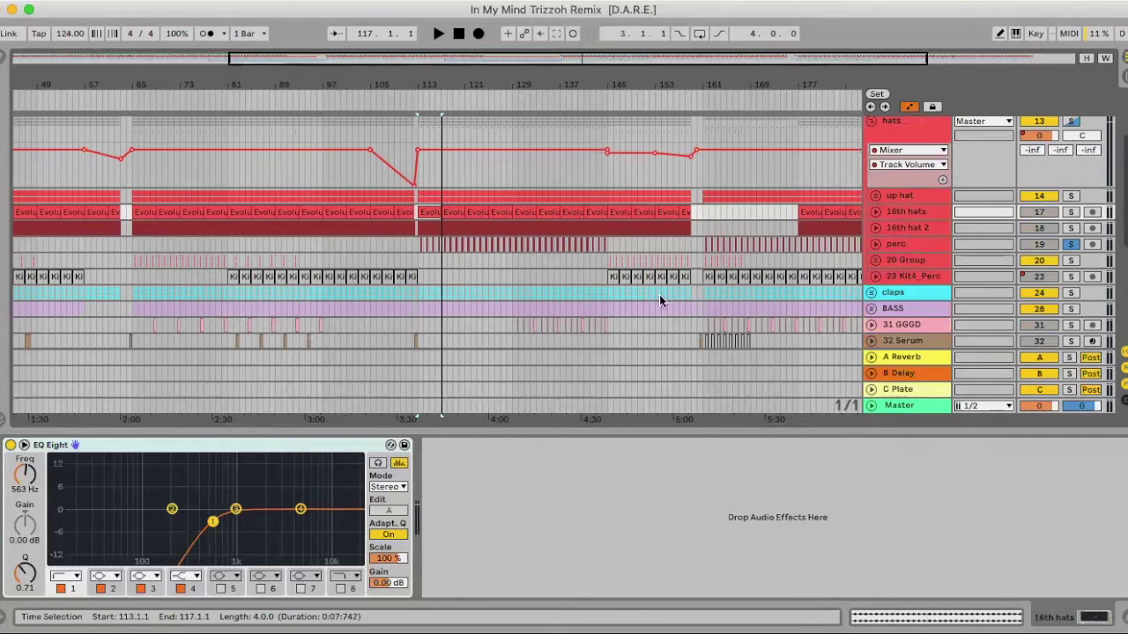
Step: Unfold 20 Group inside the hats group, solo it and play it from about bar 144
{"action": "scroll", "coordinate": [684, 296], "scroll_direction": "down", "scroll_amount": 2}
{"action": "left_click_drag", "start_coordinate": [519, 87], "coordinate": [518, 71]}
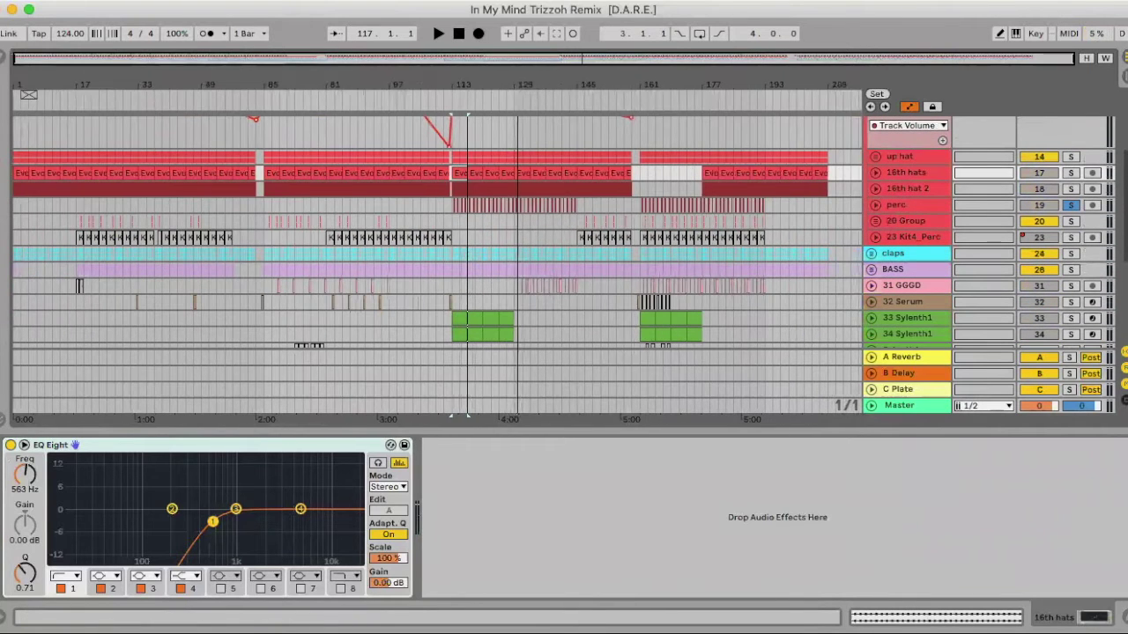
{"action": "left_click", "coordinate": [875, 221]}
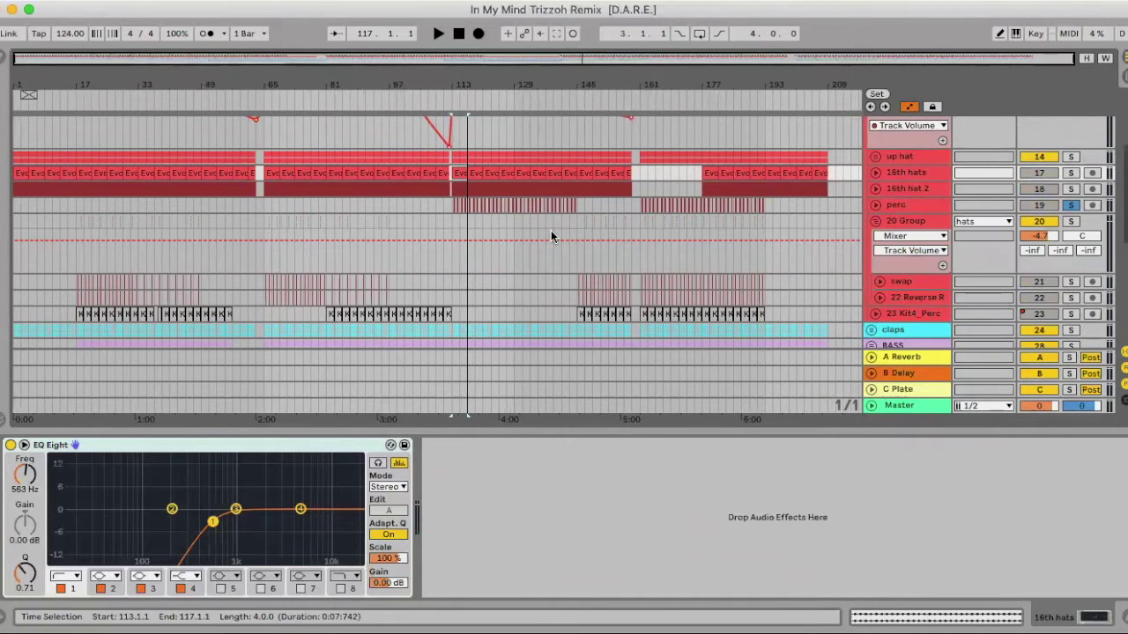
{"action": "left_click", "coordinate": [572, 259]}
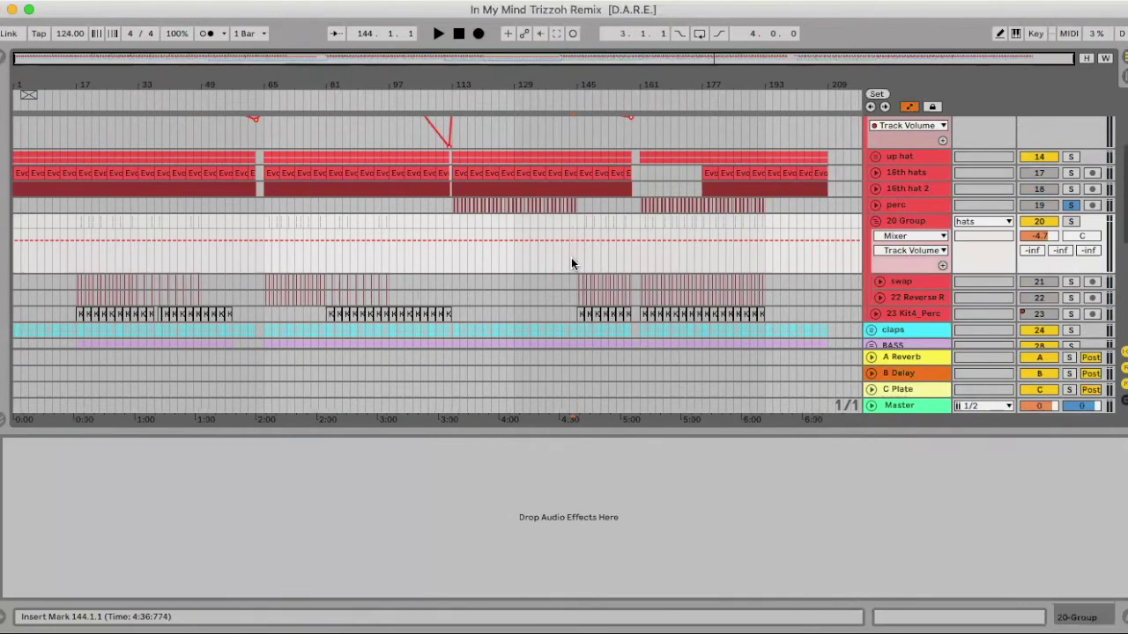
{"action": "left_click", "coordinate": [1070, 221]}
{"action": "key", "text": "space"}
{"action": "left_click", "coordinate": [1069, 221]}
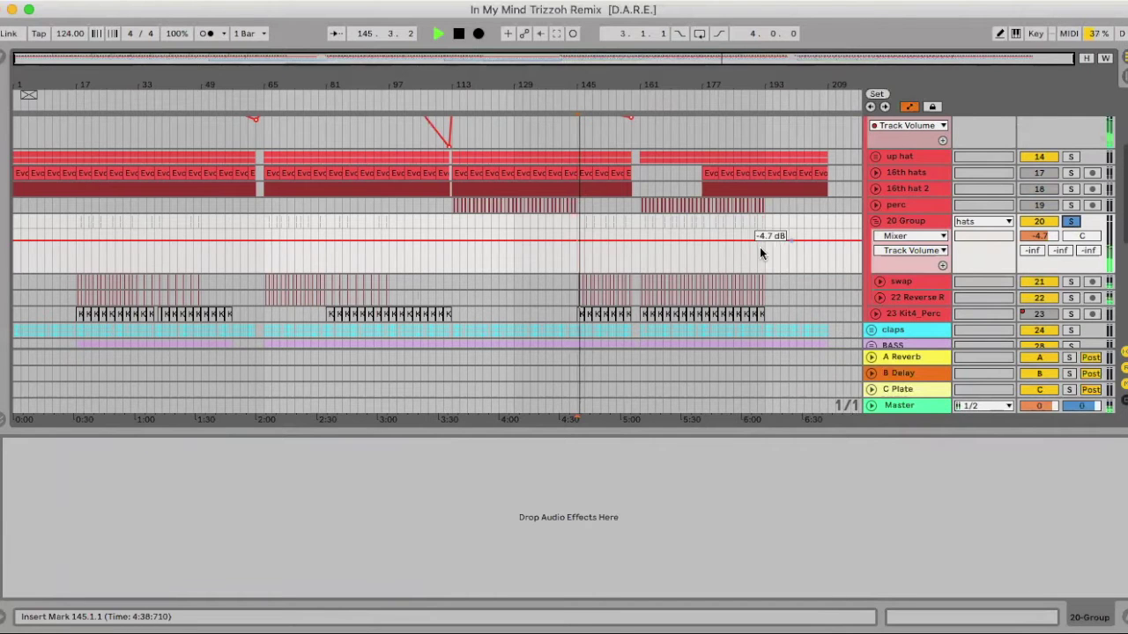
Step: Fold 20 Group again and stop playback
{"action": "scroll", "coordinate": [661, 126], "scroll_direction": "down", "scroll_amount": 2}
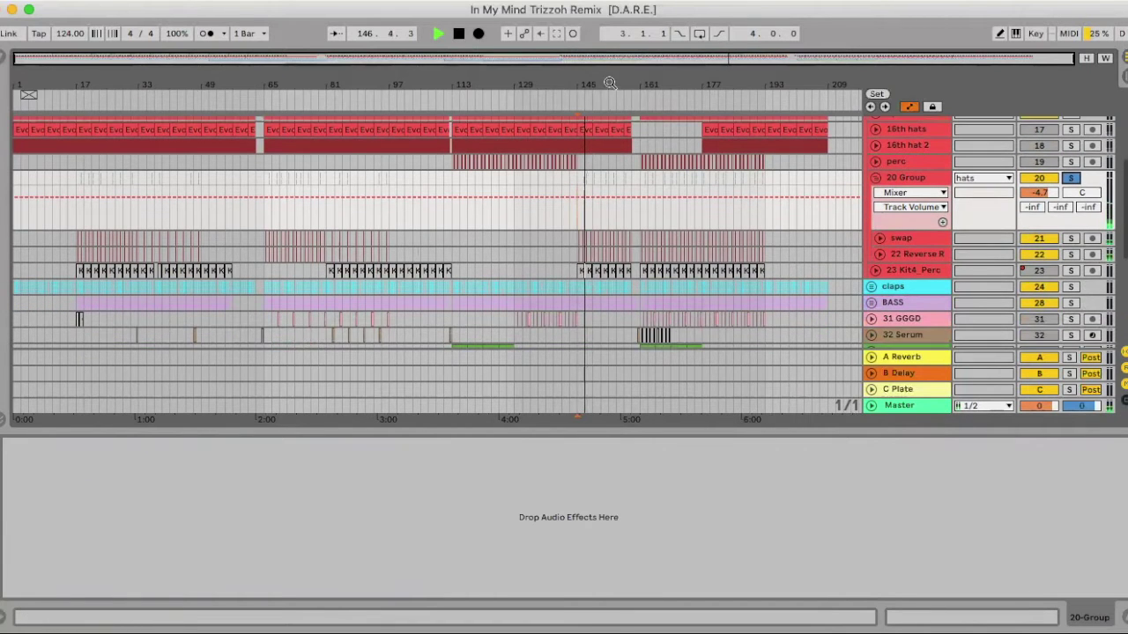
{"action": "left_click", "coordinate": [875, 177]}
{"action": "key", "text": "space"}
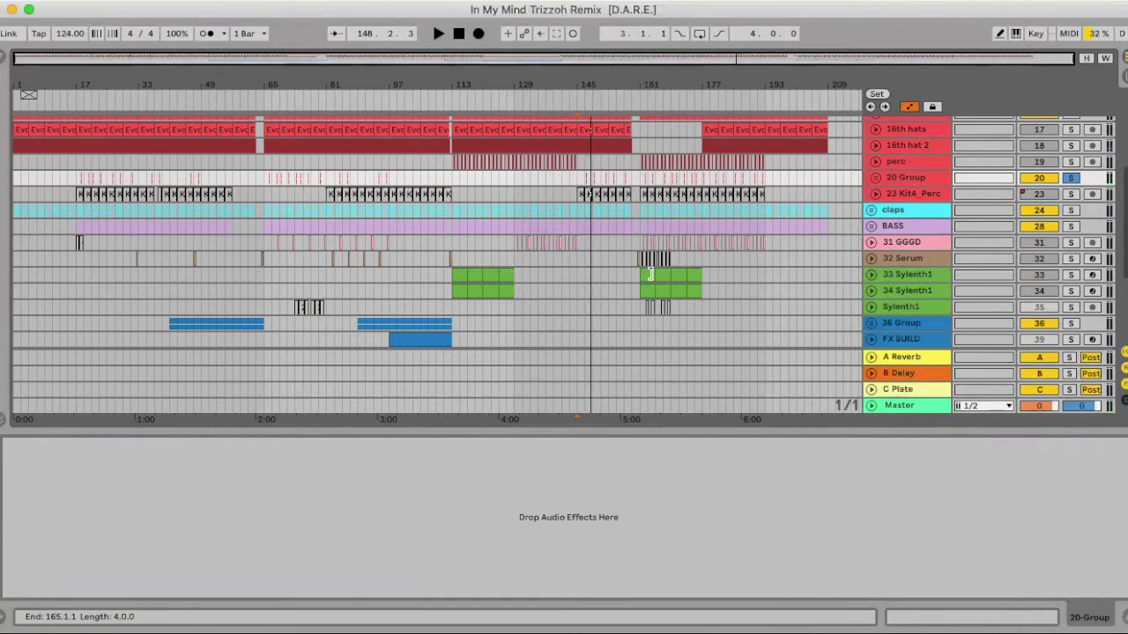
Step: Solo the 33 Sylenth1 track and play its clip at bar 161
{"action": "left_click", "coordinate": [650, 274]}
{"action": "left_click", "coordinate": [1073, 274]}
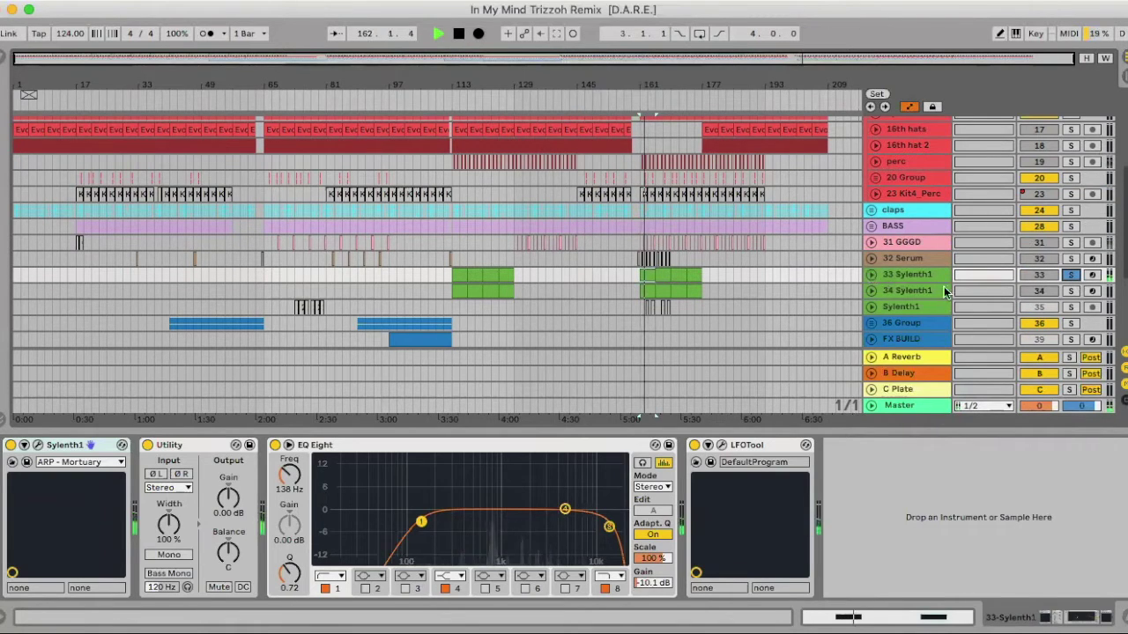
Step: Unfold the 34 Sylenth1 track, listen to it soloed from bar 161, then clear the solo and stop playback
{"action": "left_click", "coordinate": [871, 289]}
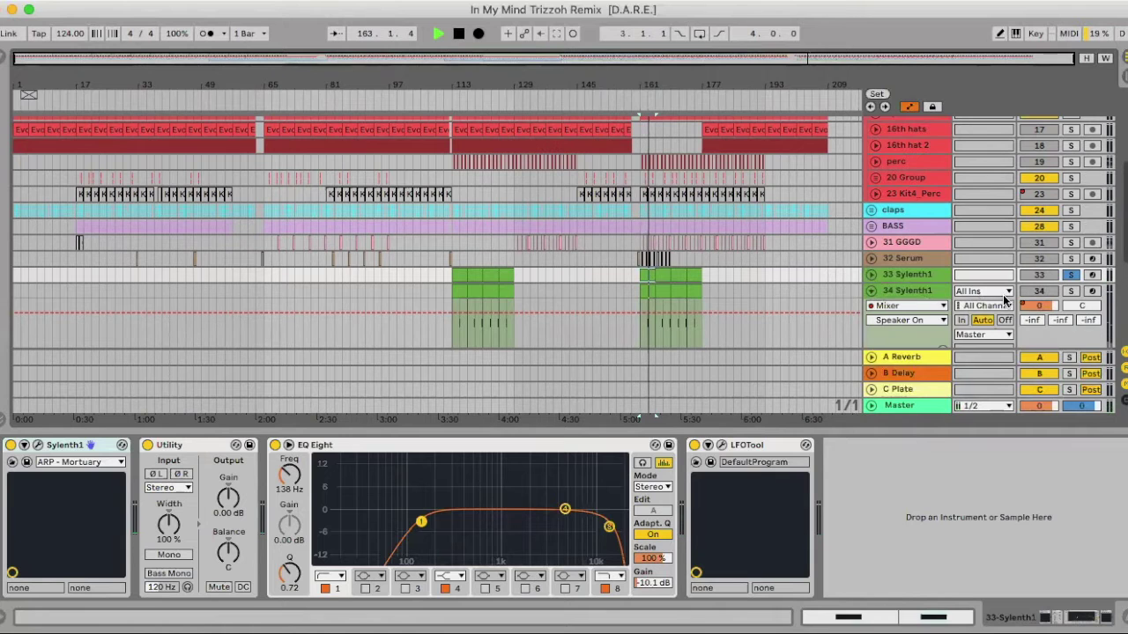
{"action": "left_click", "coordinate": [1071, 292]}
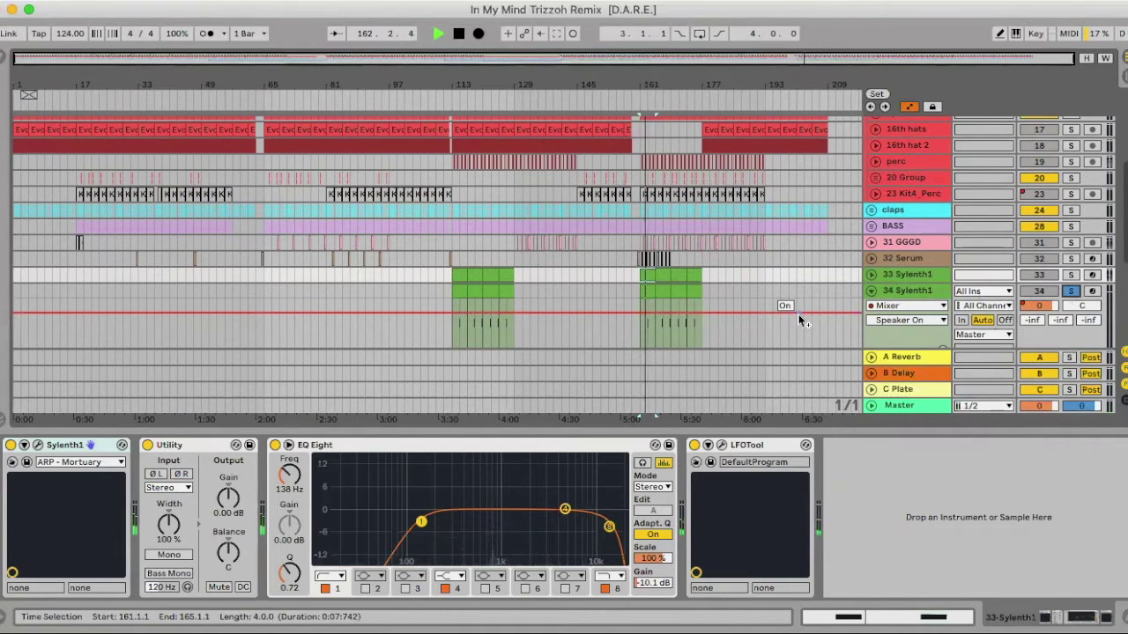
{"action": "left_click", "coordinate": [1069, 274]}
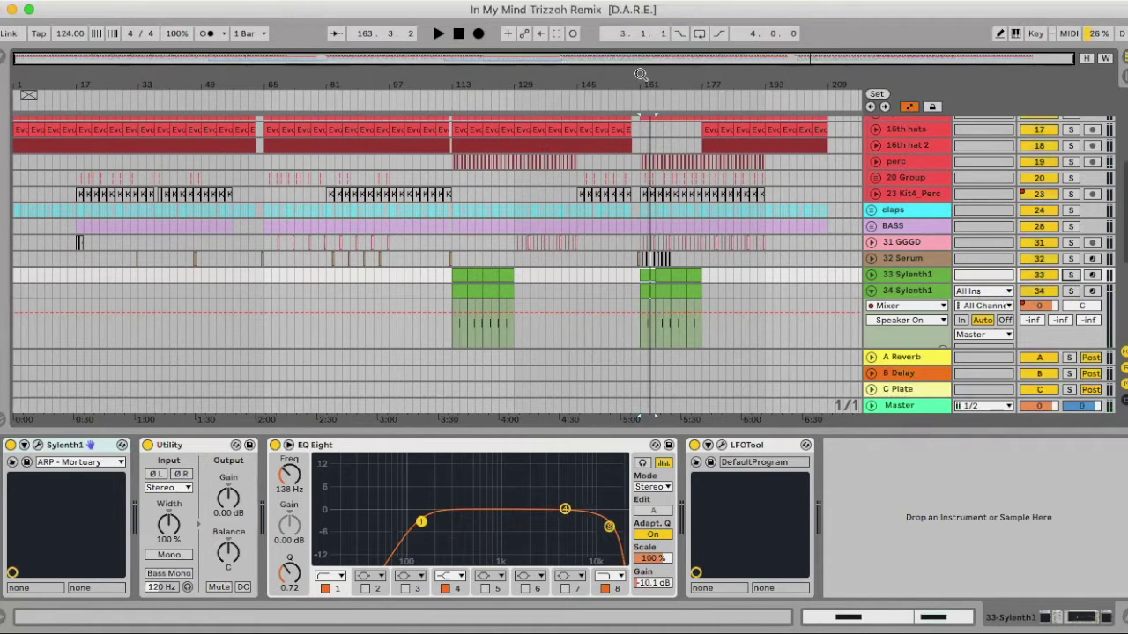
Step: Hide the device view, unfold the claps group and play it soloed from bar 112
{"action": "scroll", "coordinate": [869, 216], "scroll_direction": "up", "scroll_amount": 3}
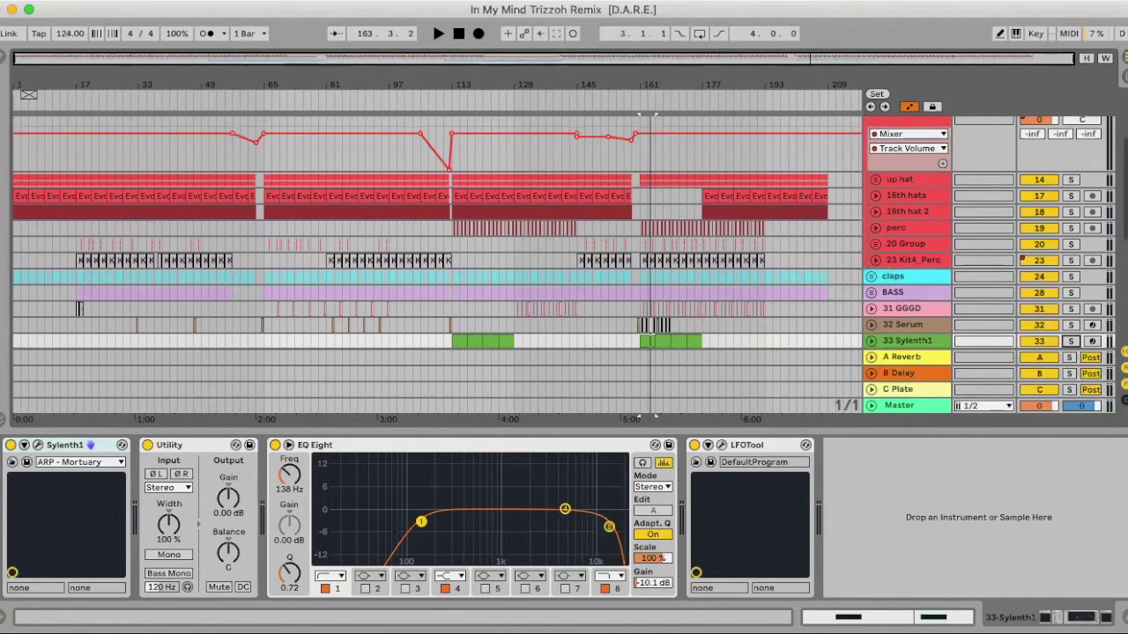
{"action": "key", "text": "super+alt+l"}
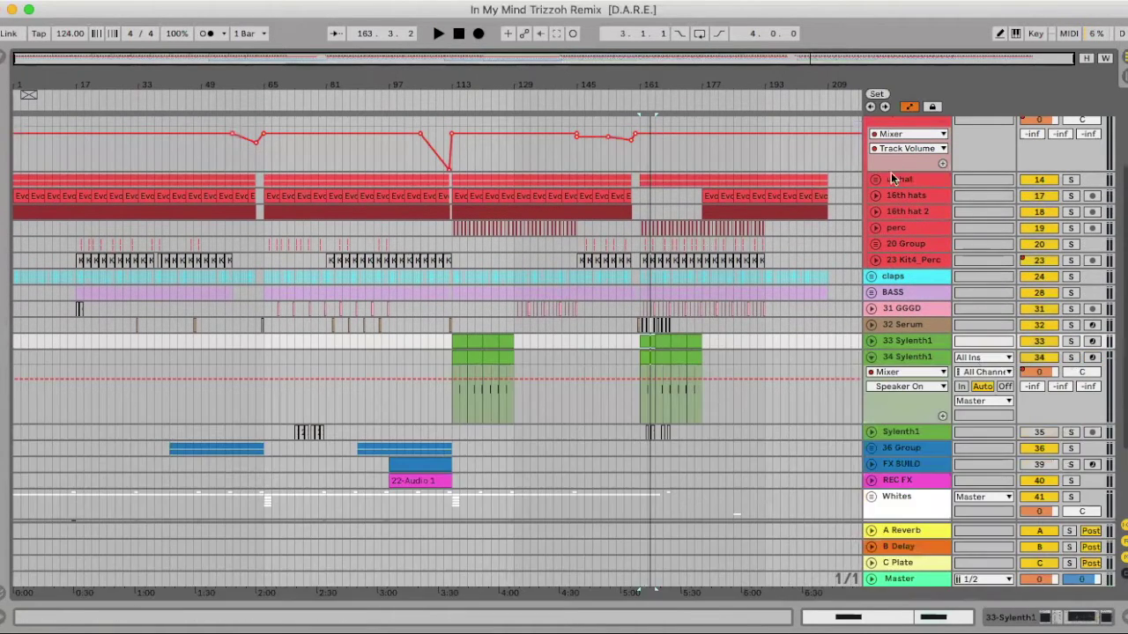
{"action": "left_click", "coordinate": [870, 277]}
{"action": "left_click", "coordinate": [447, 279]}
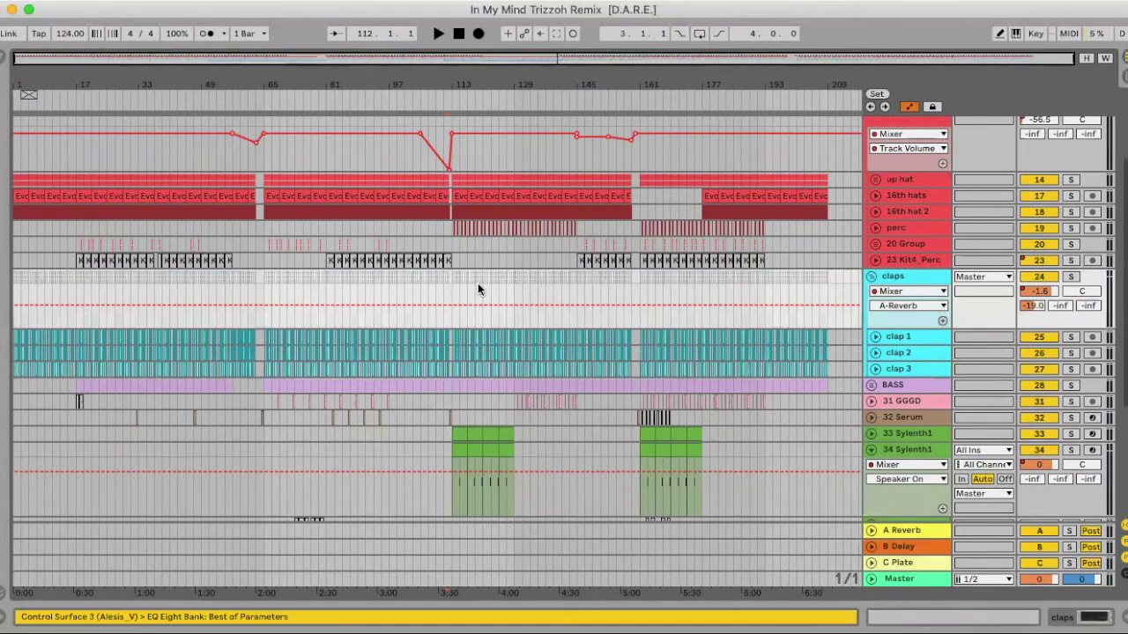
{"action": "left_click", "coordinate": [1070, 276]}
{"action": "key", "text": "space"}
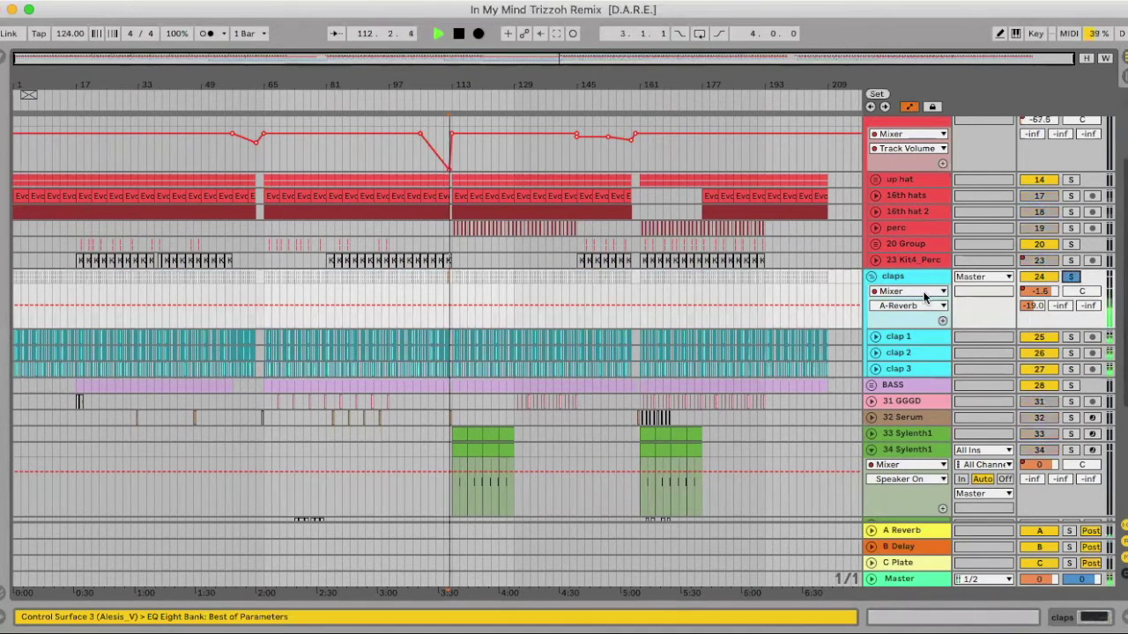
Step: Display the claps group's Mixer Track Volume automation and stop playback
{"action": "left_click", "coordinate": [910, 290]}
{"action": "left_click", "coordinate": [907, 330]}
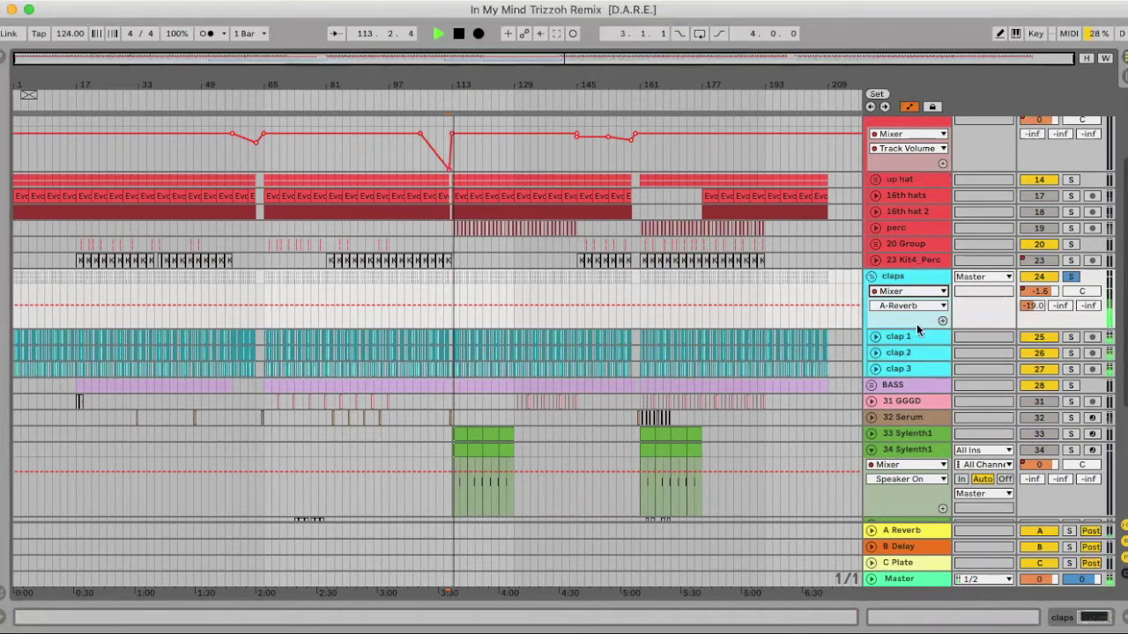
{"action": "left_click", "coordinate": [908, 306]}
{"action": "left_click", "coordinate": [911, 348]}
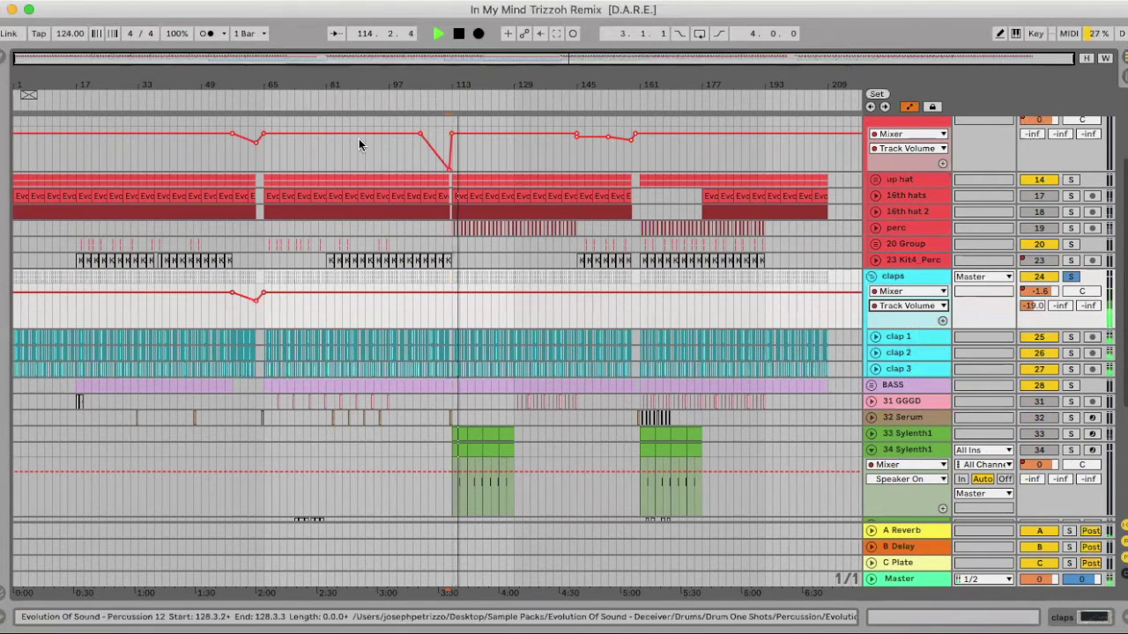
{"action": "key", "text": "space"}
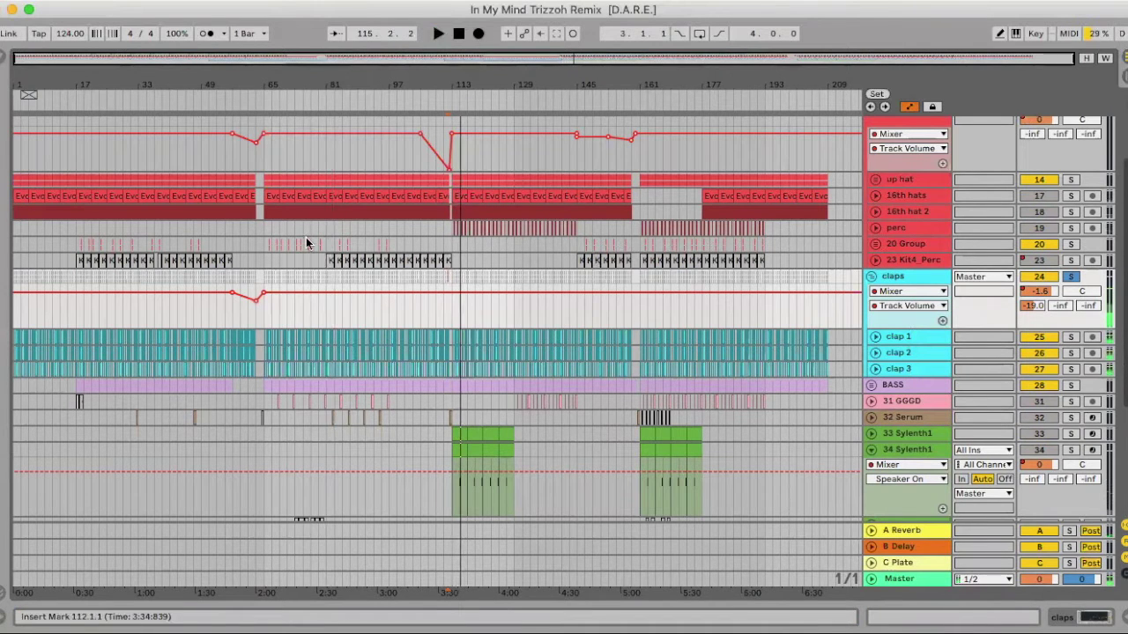
Step: Fold the claps group and unfold the BASS group to reveal its tracks
{"action": "scroll", "coordinate": [308, 294], "scroll_direction": "up", "scroll_amount": 5}
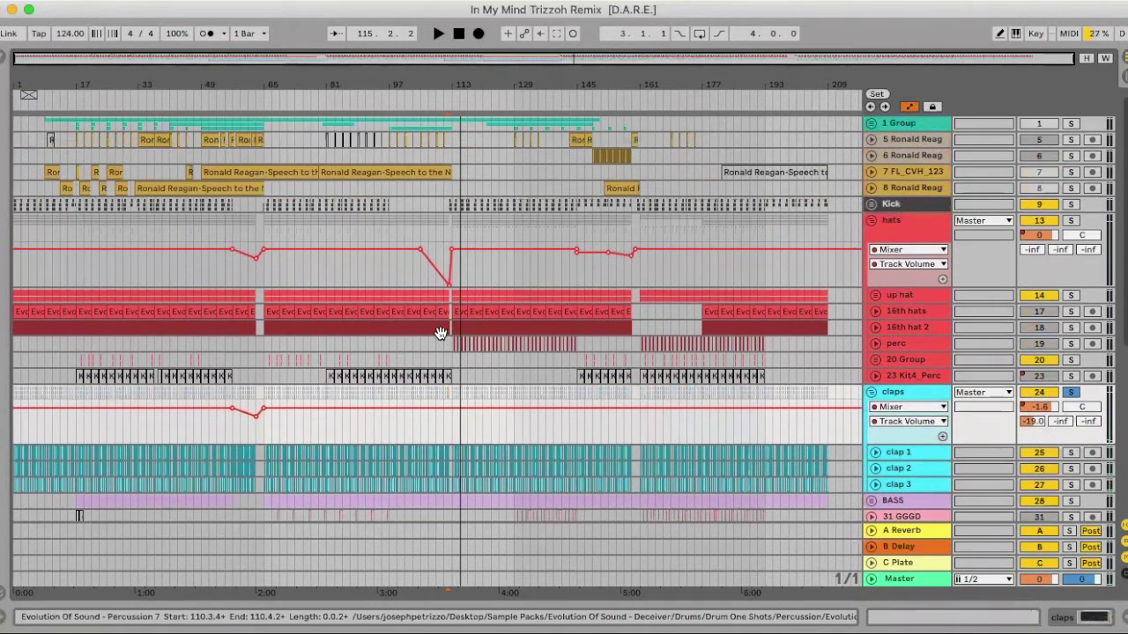
{"action": "scroll", "coordinate": [440, 333], "scroll_direction": "down", "scroll_amount": 5}
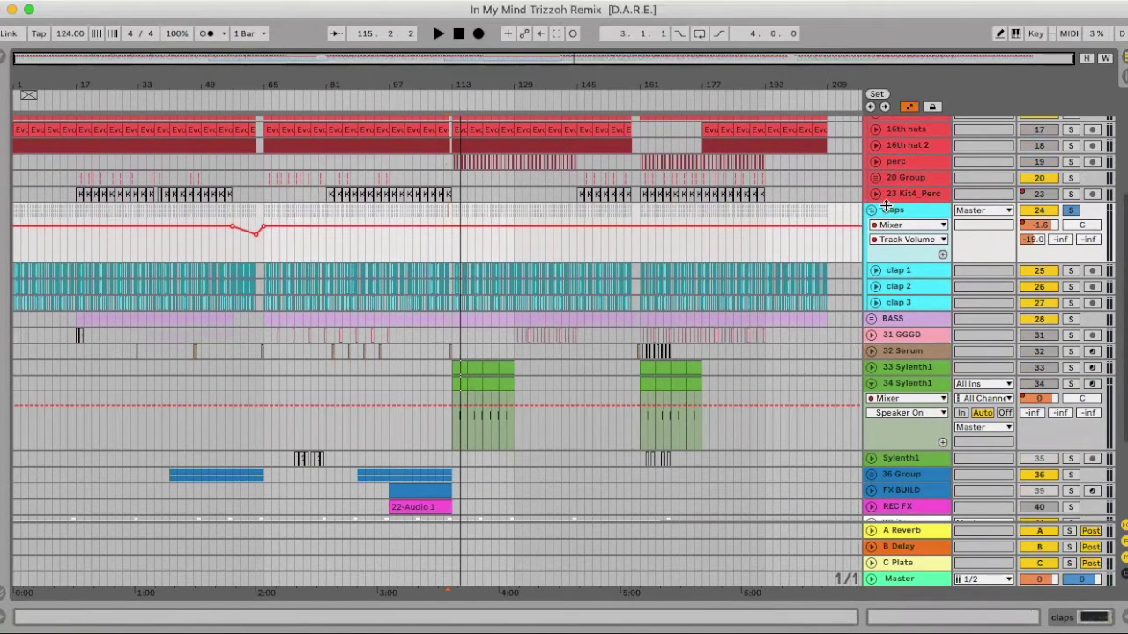
{"action": "left_click", "coordinate": [874, 210]}
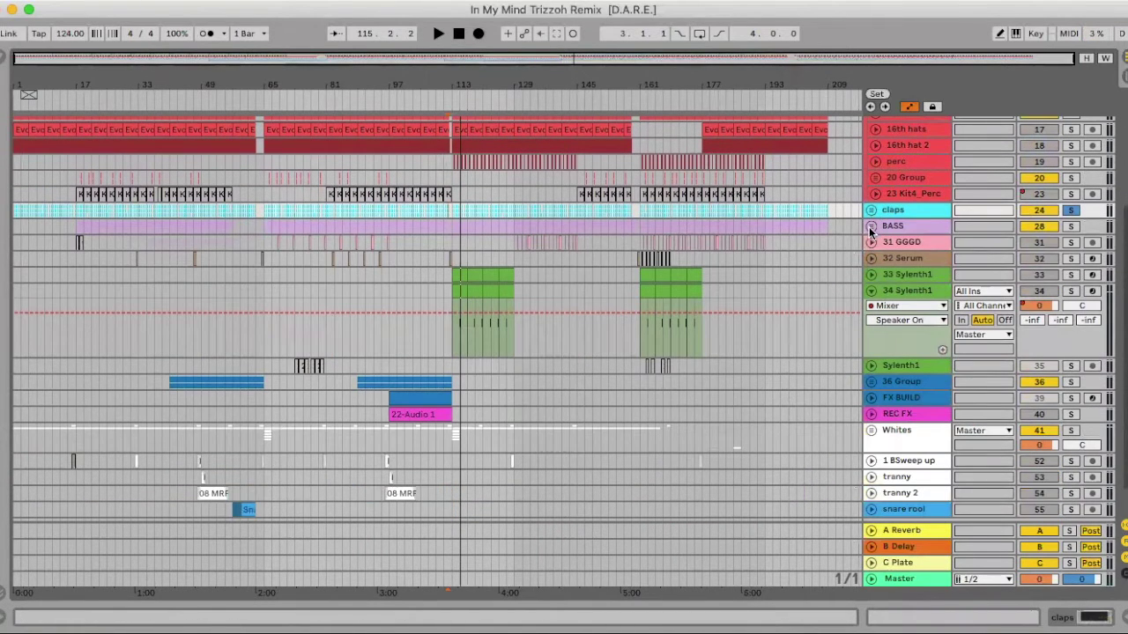
{"action": "left_click", "coordinate": [871, 226]}
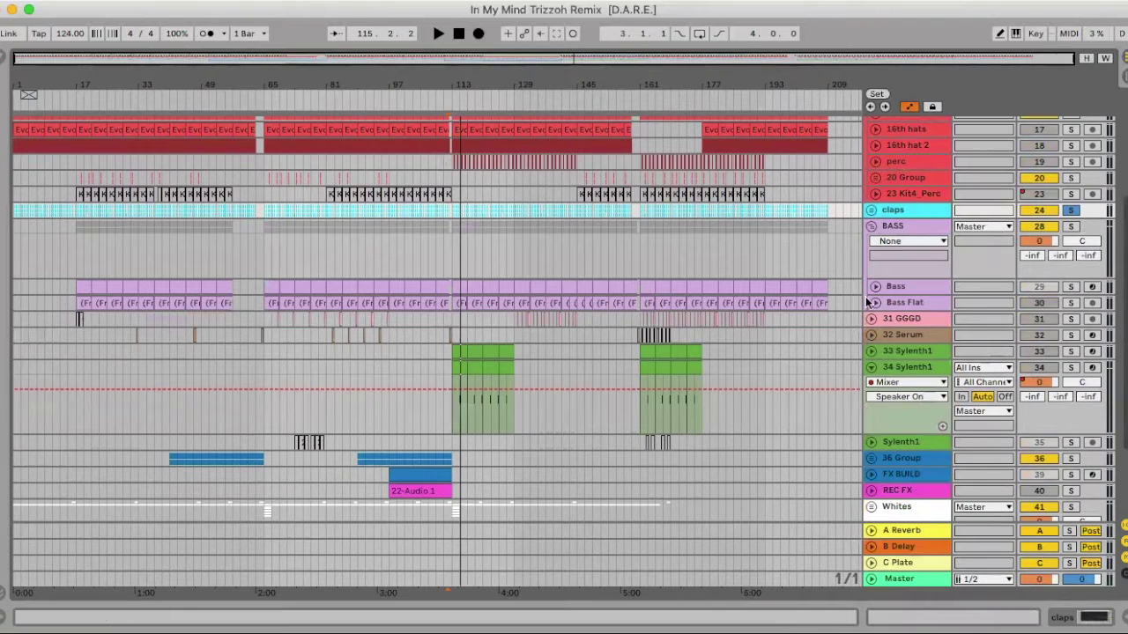
Step: Solo the Bass track, show its devices and select its clip at bar 113
{"action": "double_click", "coordinate": [906, 288]}
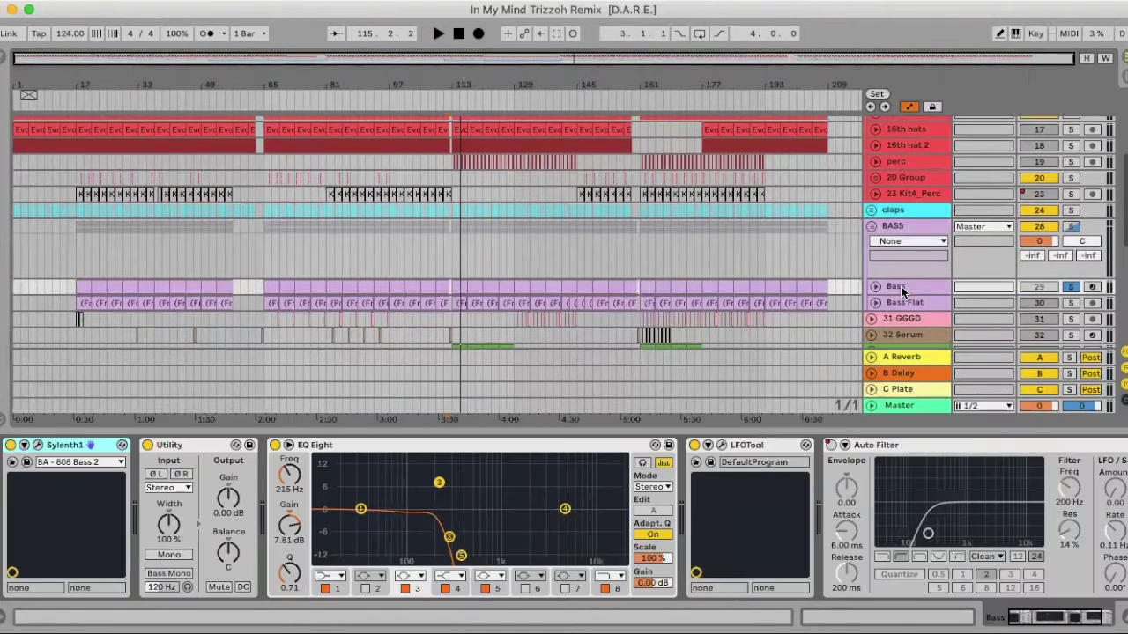
{"action": "scroll", "coordinate": [702, 204], "scroll_direction": "down", "scroll_amount": 1}
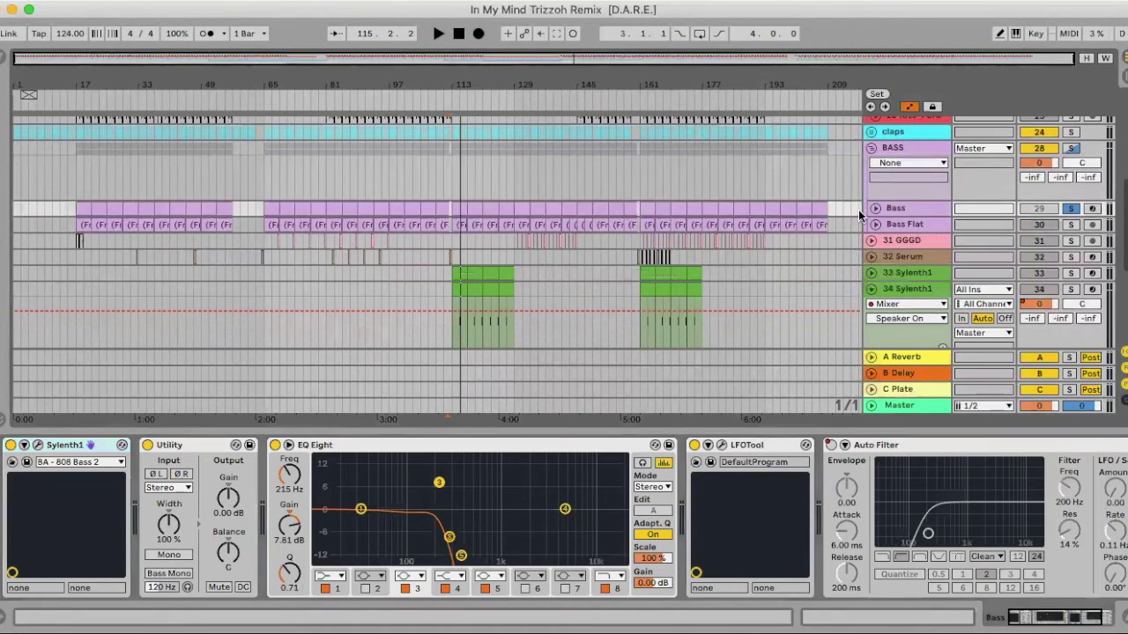
{"action": "left_click", "coordinate": [461, 209]}
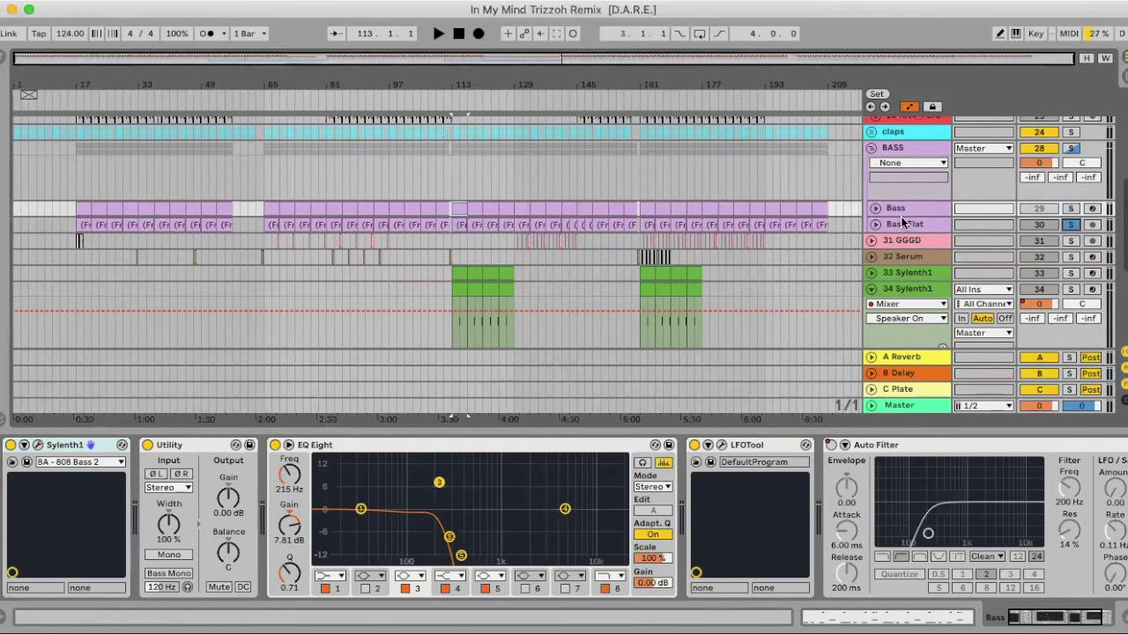
Step: Solo and unfold the Bass Flat track to examine its frozen audio around bar 113
{"action": "left_click", "coordinate": [872, 224]}
{"action": "left_click_drag", "start_coordinate": [497, 109], "coordinate": [497, 158]}
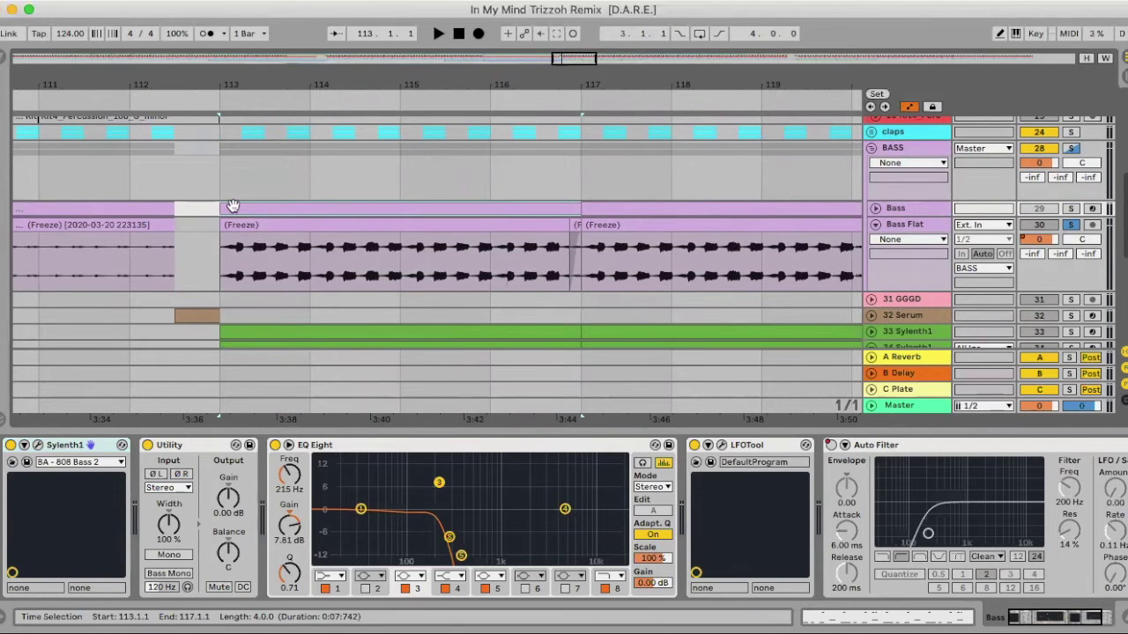
{"action": "mouse_move", "coordinate": [222, 86]}
{"action": "left_mouse_down"}
{"action": "mouse_move", "coordinate": [224, 132]}
{"action": "mouse_move", "coordinate": [223, 67]}
{"action": "left_mouse_up"}
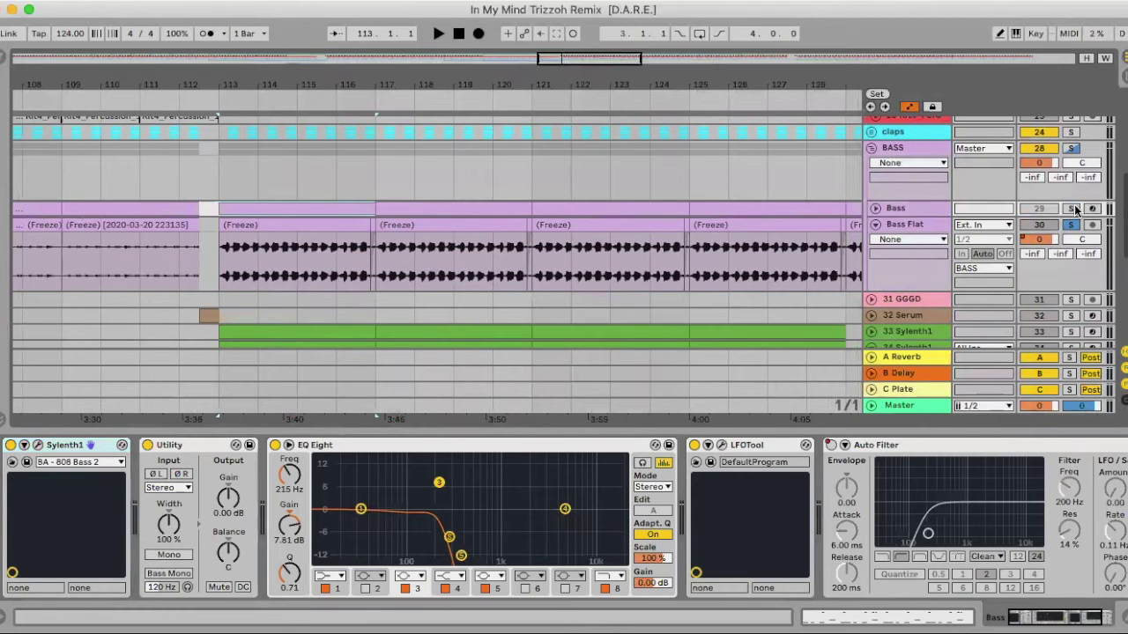
Step: Fold Bass Flat, unfold and solo the Bass track, and play it from bar 113
{"action": "left_click", "coordinate": [879, 224]}
{"action": "left_click", "coordinate": [875, 208]}
{"action": "left_click", "coordinate": [343, 211]}
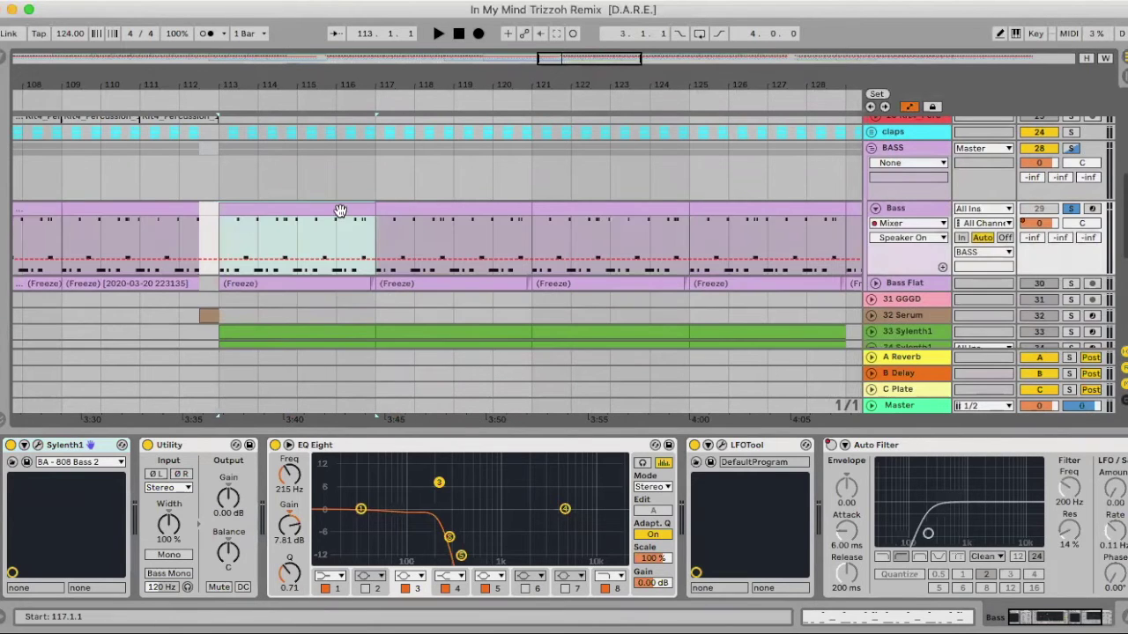
{"action": "key", "text": "space"}
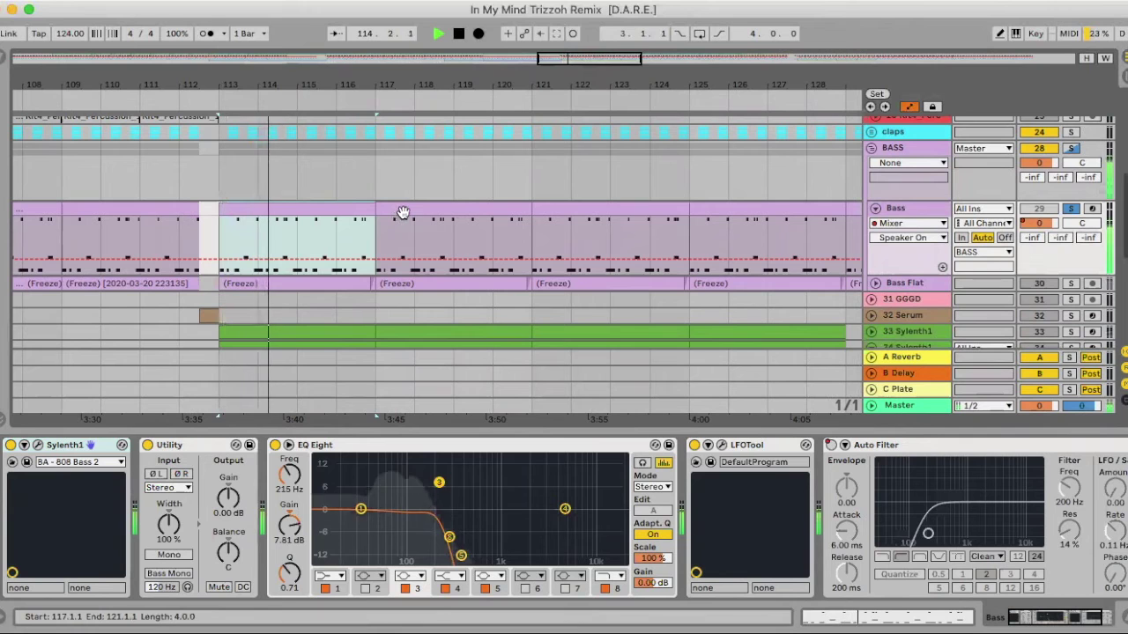
Step: Hide the device view, solo the BASS and Kick groups together and listen to them from bar 113
{"action": "left_click", "coordinate": [1070, 149]}
{"action": "key", "text": "space"}
{"action": "key", "text": "super+alt+l"}
{"action": "scroll", "coordinate": [1039, 296], "scroll_direction": "up", "scroll_amount": 5}
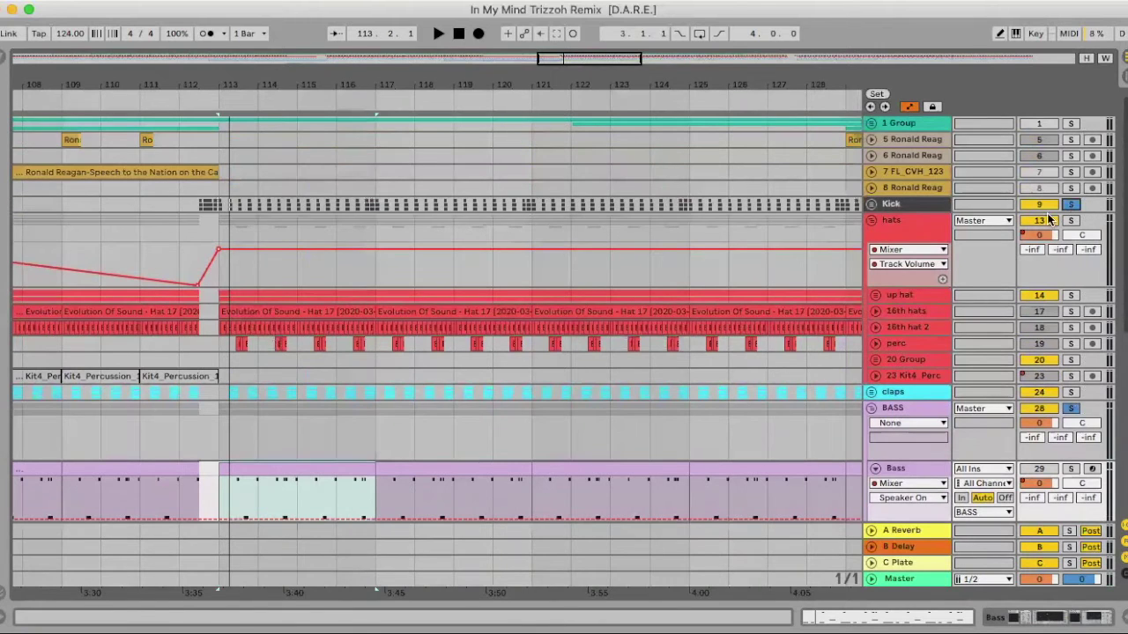
{"action": "key", "text": "space"}
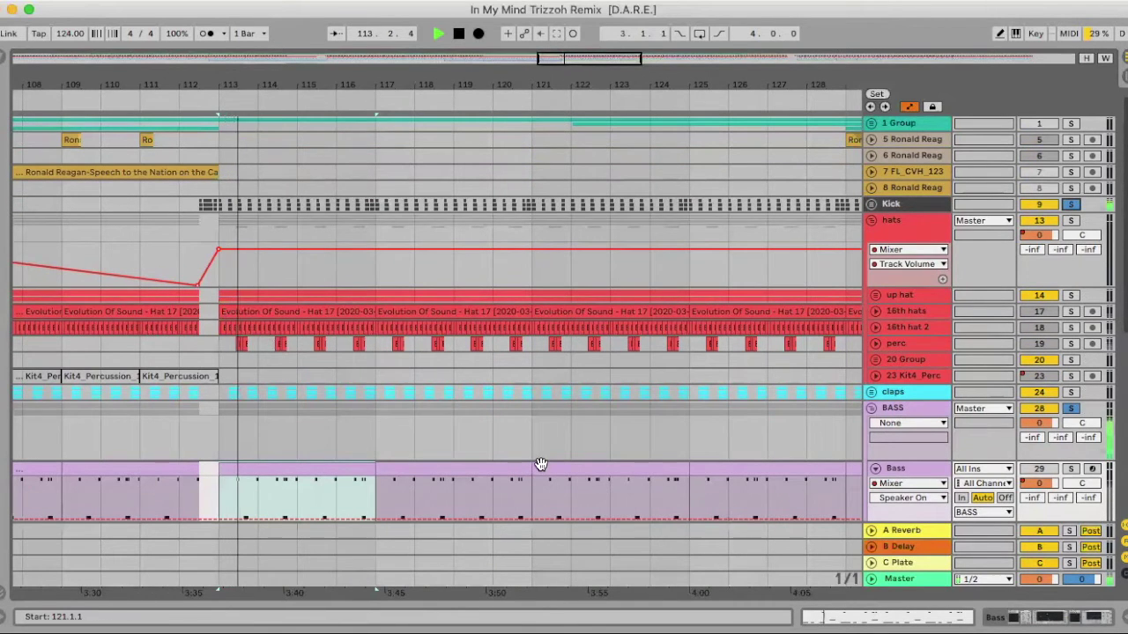
{"action": "scroll", "coordinate": [541, 461], "scroll_direction": "down", "scroll_amount": 2}
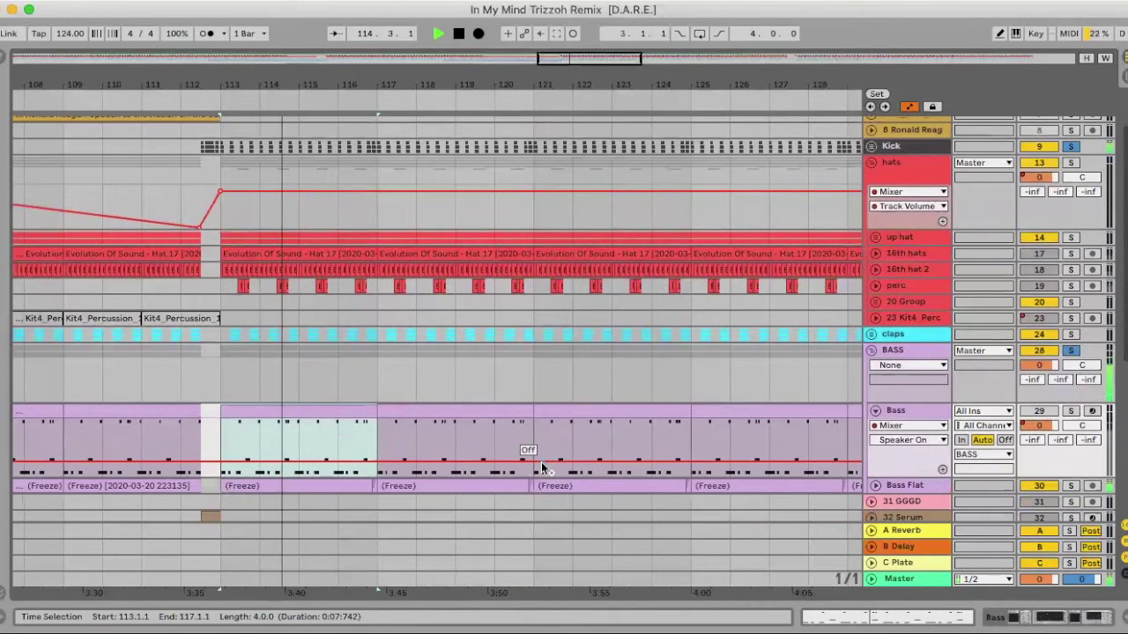
{"action": "key", "text": "space"}
Step: Fold the hats group, add hats, claps, 33 Sylenth1 and 34 Sylenth1 to the solos, and listen to them together
{"action": "left_click", "coordinate": [872, 164]}
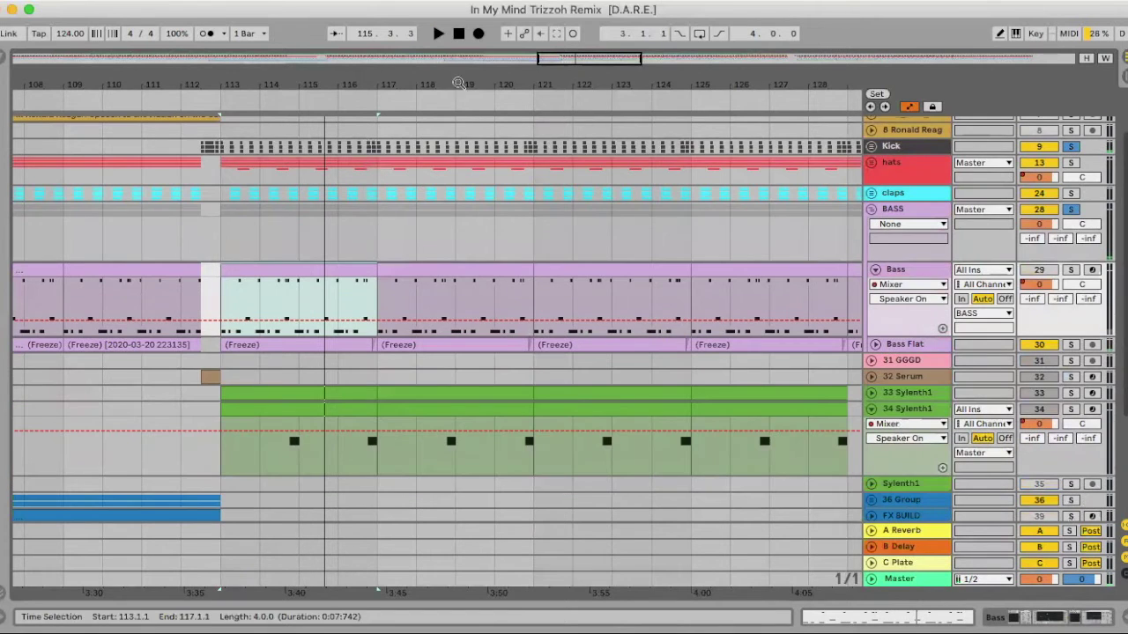
{"action": "left_click_drag", "start_coordinate": [456, 80], "coordinate": [458, 39]}
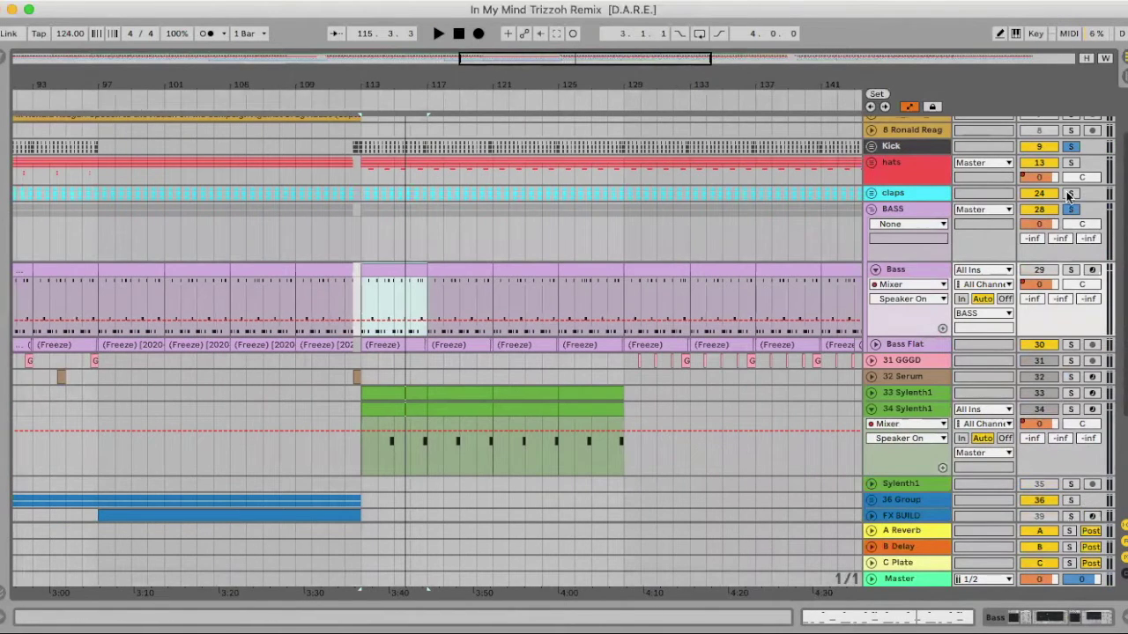
{"action": "left_click", "coordinate": [1070, 164]}
{"action": "key", "text": "space"}
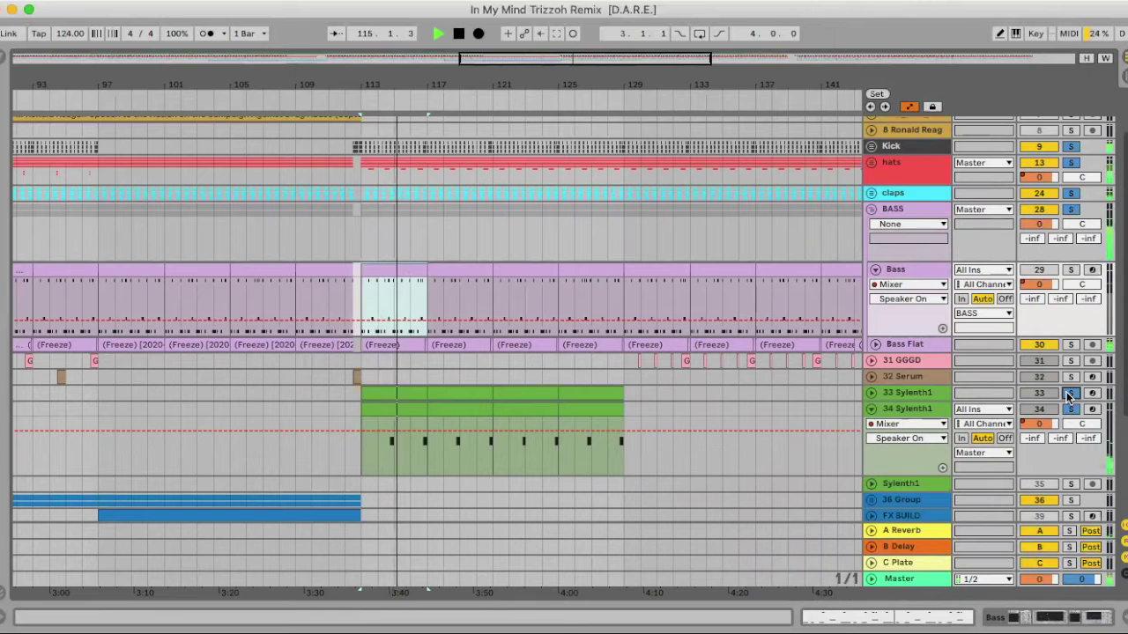
{"action": "scroll", "coordinate": [670, 382], "scroll_direction": "right", "scroll_amount": 4}
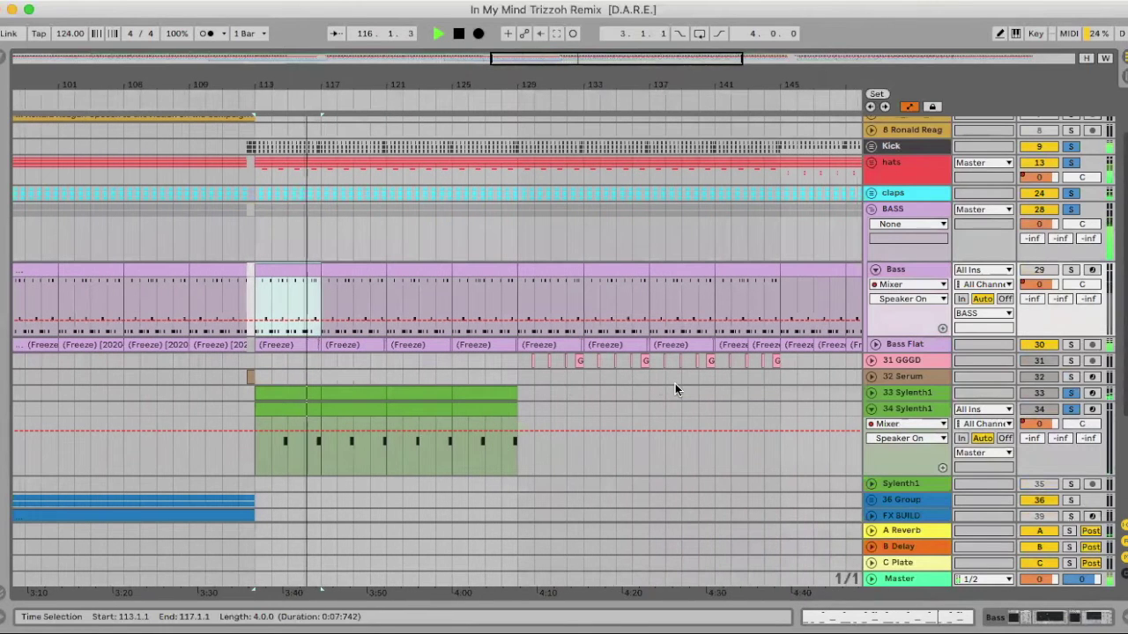
{"action": "key", "text": "space"}
Step: Unfold the 31 GGGD track and select its clip at 132.3.1
{"action": "left_click", "coordinate": [529, 358]}
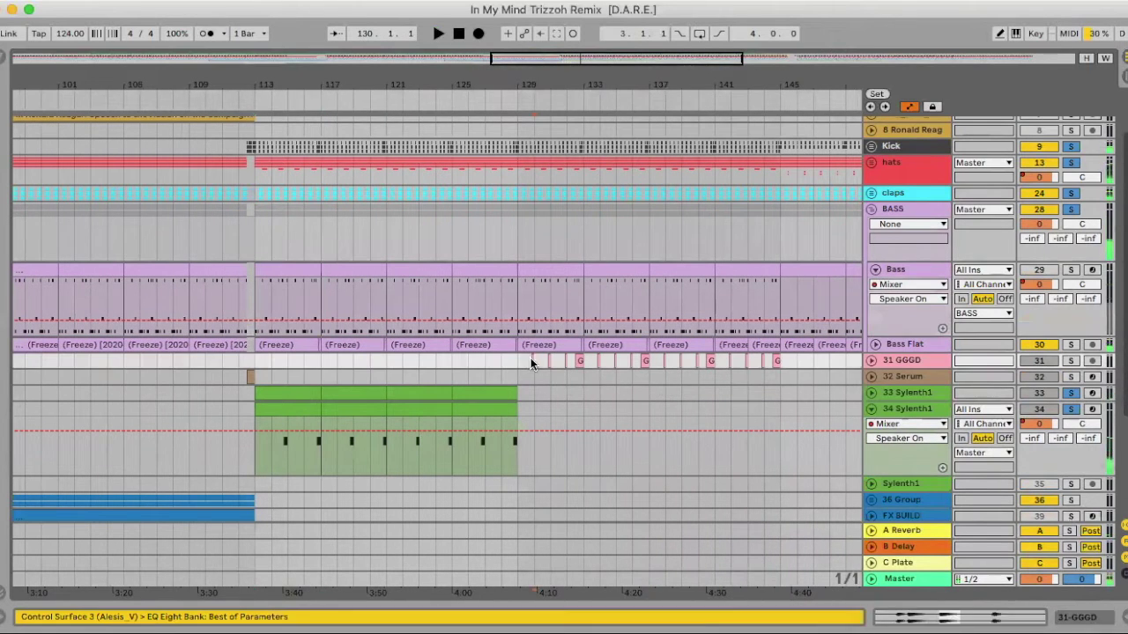
{"action": "left_click", "coordinate": [872, 361]}
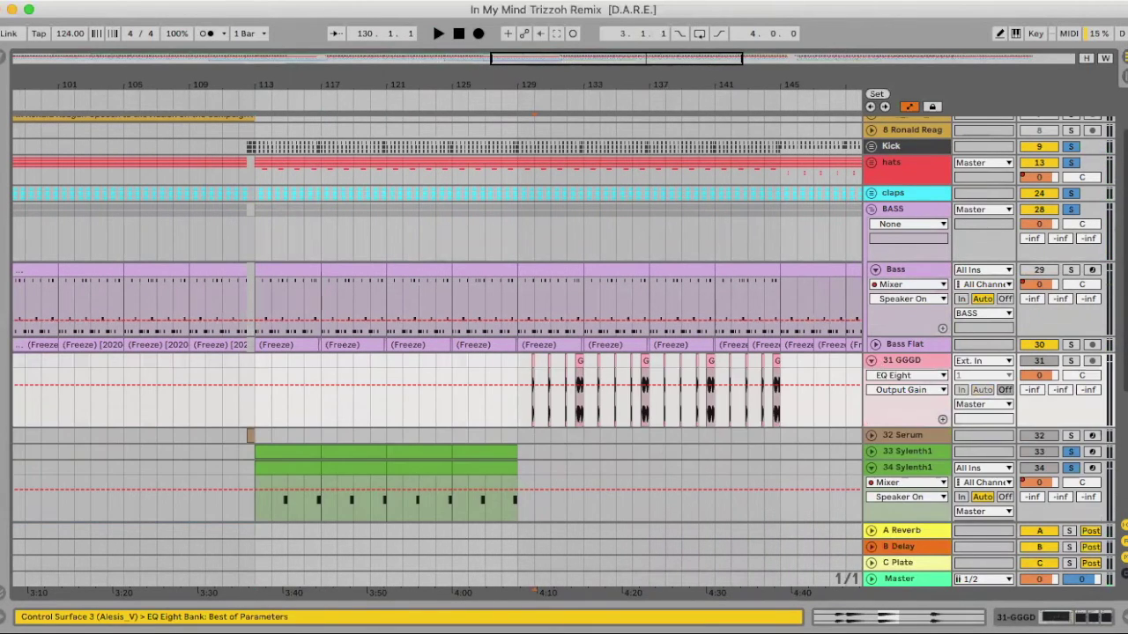
{"action": "key", "text": "plus"}
{"action": "key", "text": "plus"}
{"action": "left_click", "coordinate": [485, 360]}
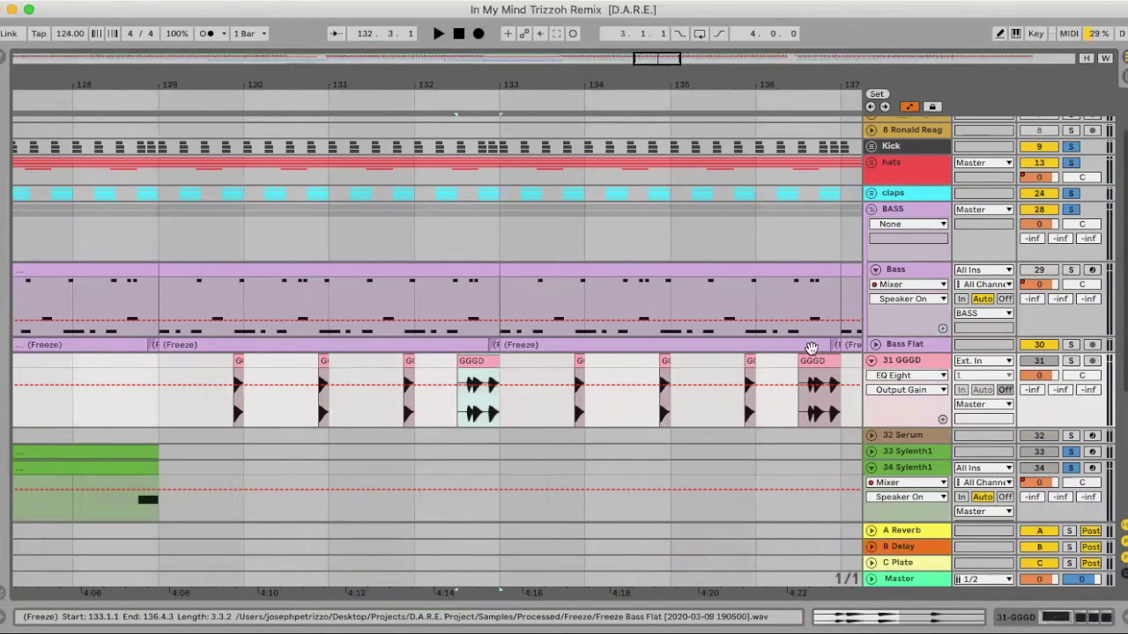
Step: Solo only the 31 GGGD track and listen to its clips at 132.3.1 and just before bar 134
{"action": "left_click", "coordinate": [1072, 362]}
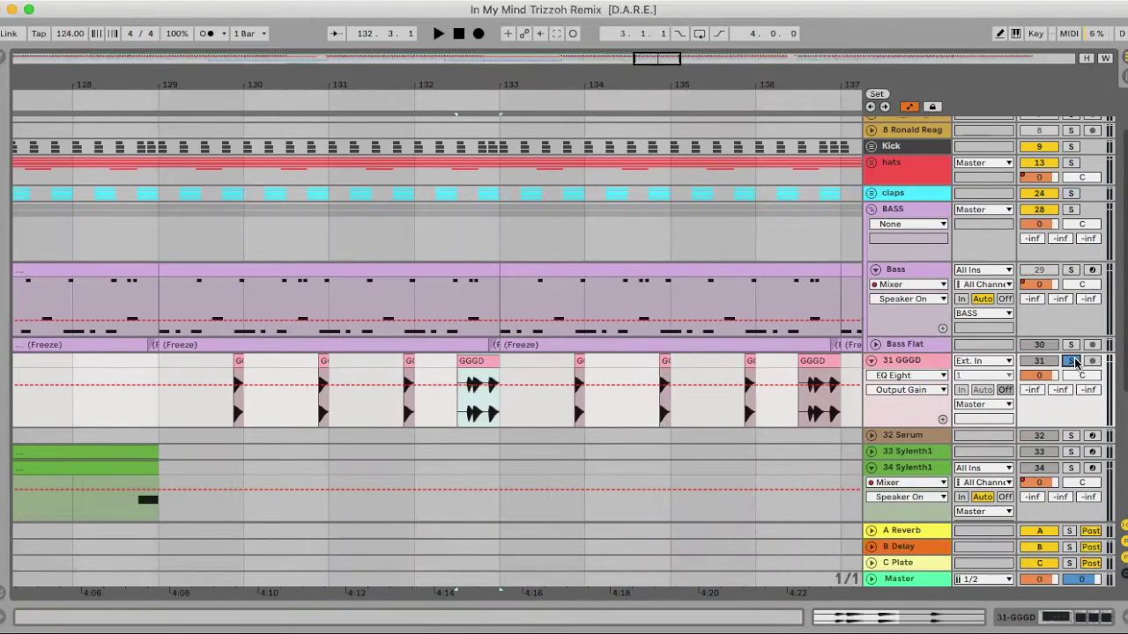
{"action": "key", "text": "minus"}
{"action": "key", "text": "minus"}
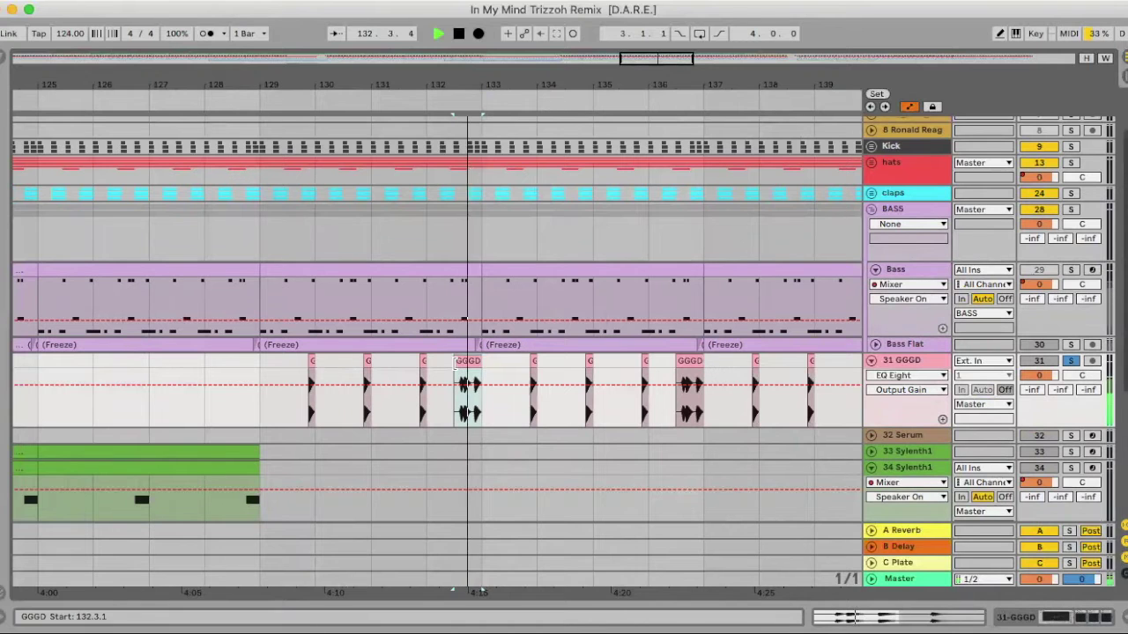
{"action": "left_click", "coordinate": [532, 363]}
{"action": "key", "text": "space"}
{"action": "key", "text": "space"}
{"action": "key", "text": "space"}
Step: Clear the 31 GGGD solo and play the full mix from bar 129, stopping around bar 131
{"action": "left_click", "coordinate": [1070, 361]}
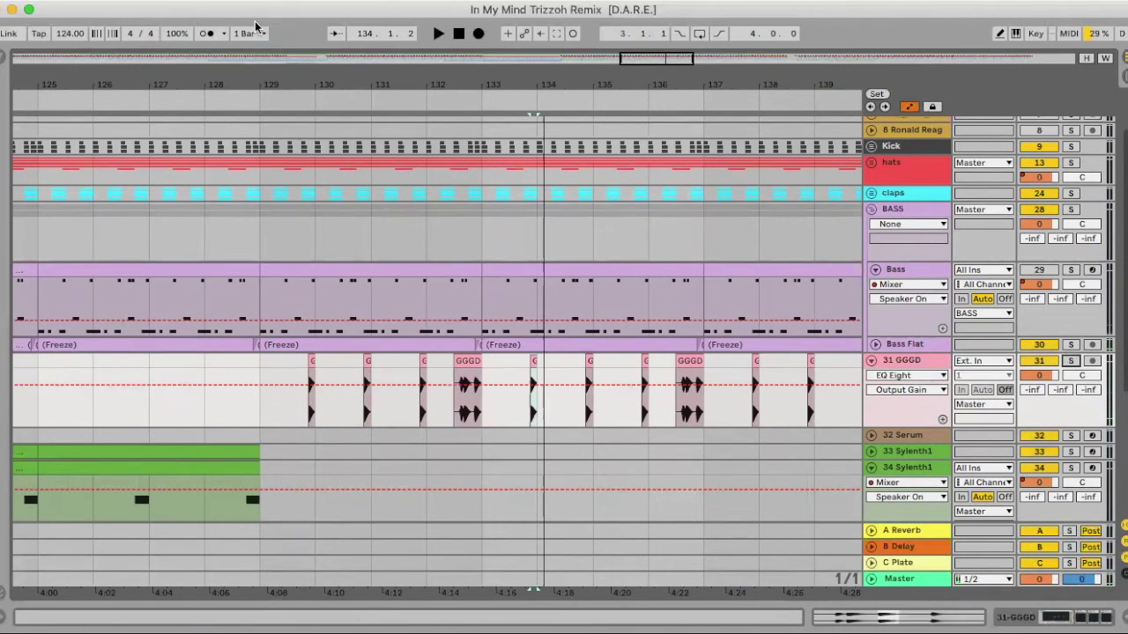
{"action": "left_click_drag", "start_coordinate": [269, 86], "coordinate": [231, 248]}
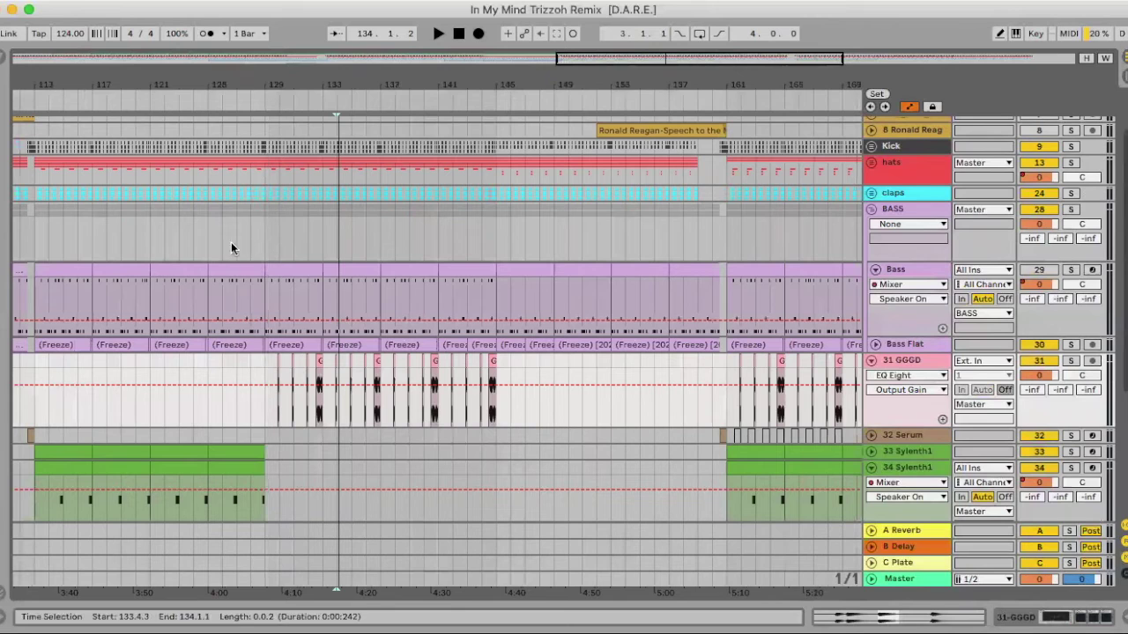
{"action": "left_click", "coordinate": [264, 358]}
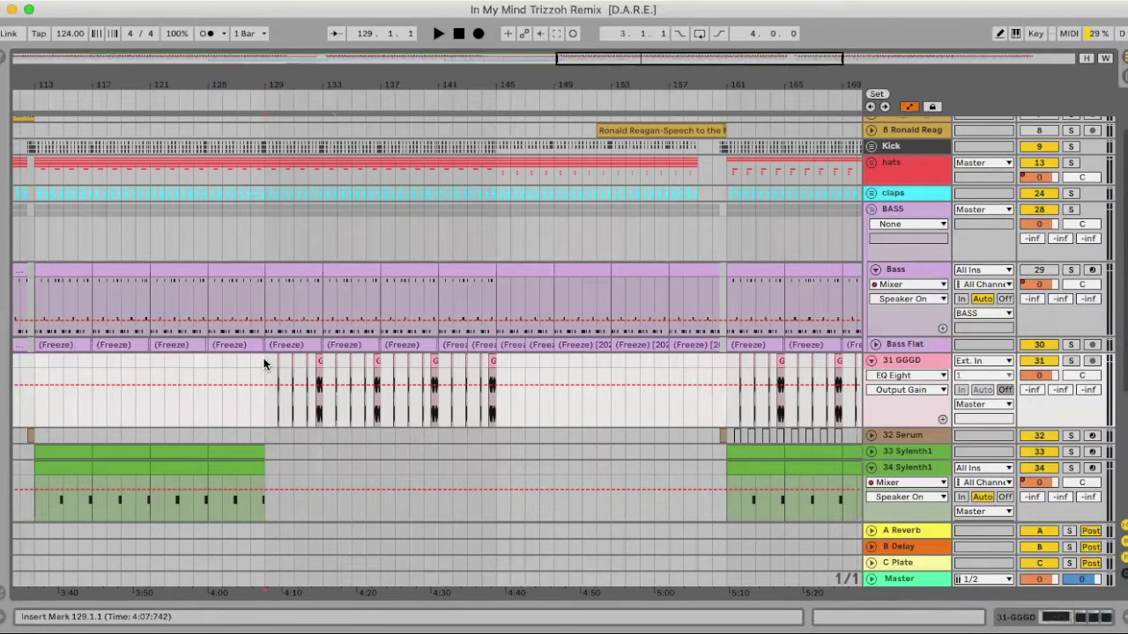
{"action": "key", "text": "space"}
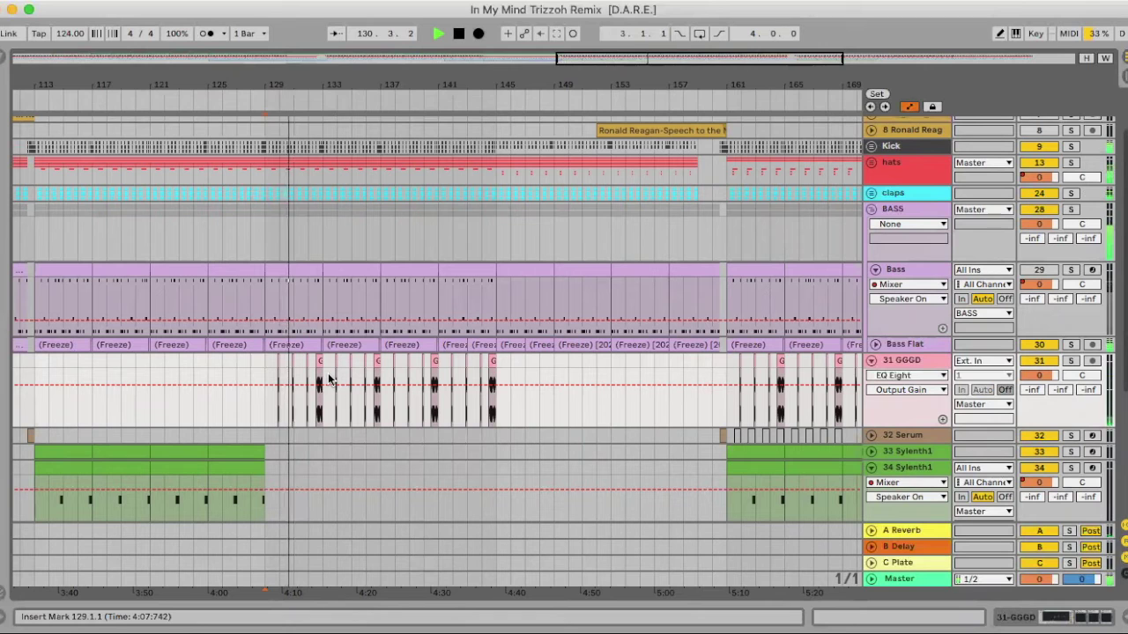
{"action": "key", "text": "space"}
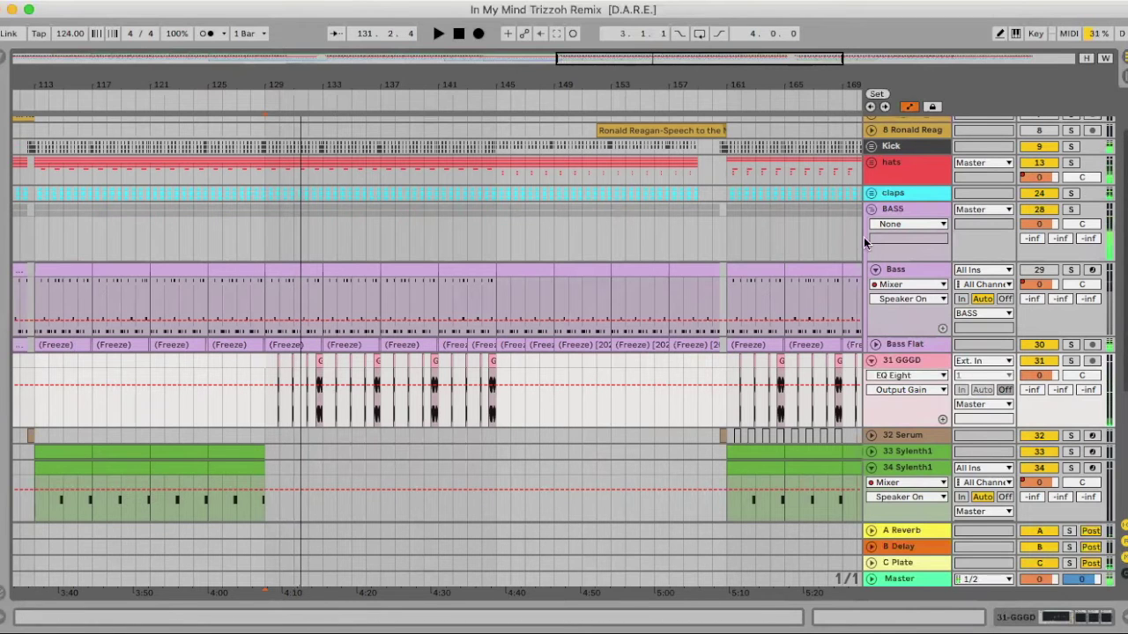
Step: Fold the BASS group and the 31 GGGD track, and unfold and select the 32 Serum track
{"action": "left_click", "coordinate": [872, 209]}
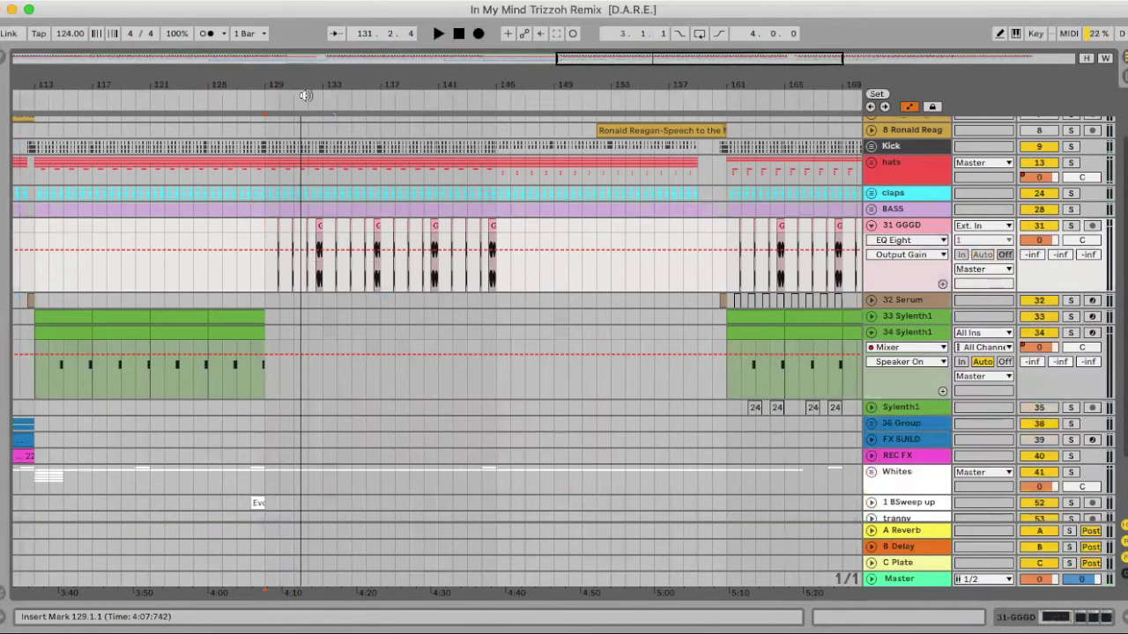
{"action": "left_click_drag", "start_coordinate": [313, 77], "coordinate": [29, 94]}
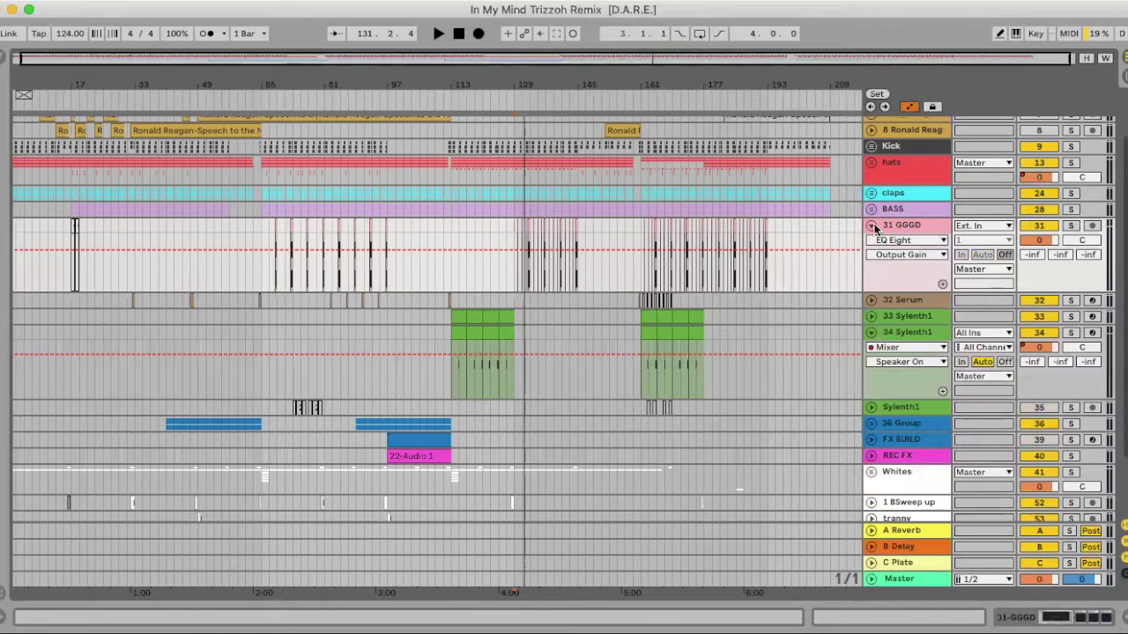
{"action": "left_click", "coordinate": [874, 223]}
{"action": "left_click", "coordinate": [873, 240]}
{"action": "left_click", "coordinate": [906, 242]}
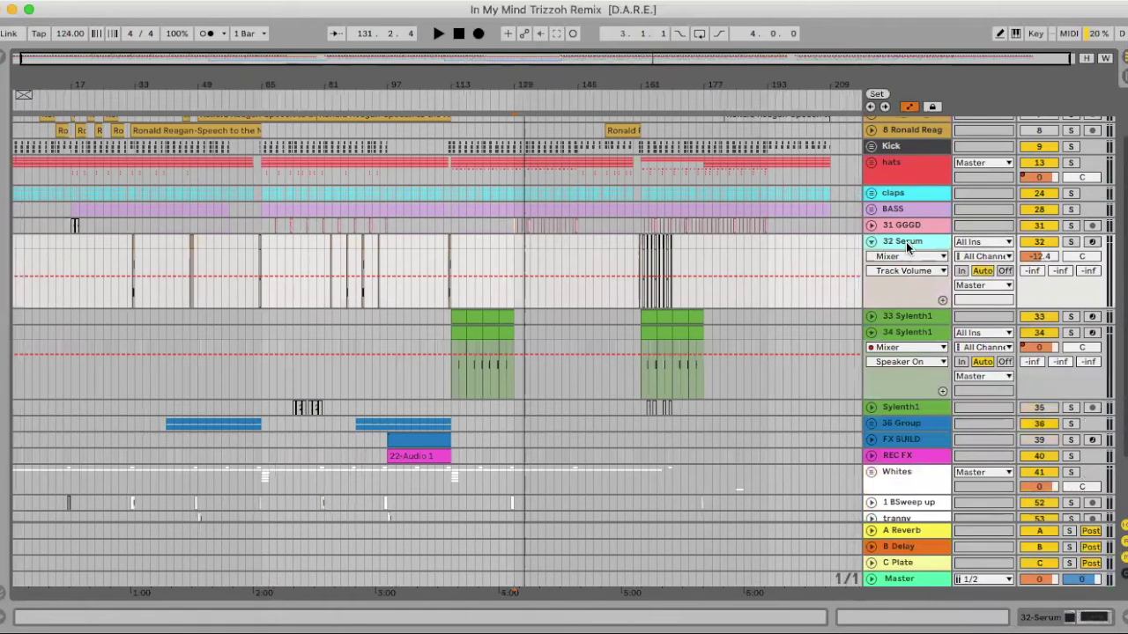
Step: Solo the 32 Serum track, listen to its clip at 90.3.1 and examine that clip up close
{"action": "left_click", "coordinate": [368, 256]}
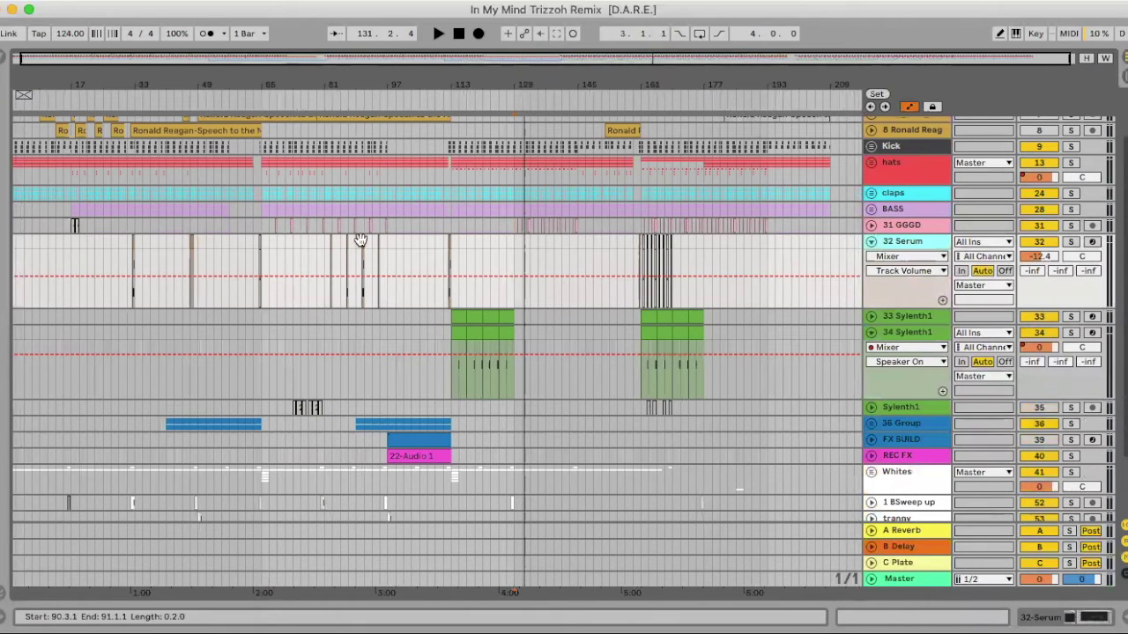
{"action": "left_click", "coordinate": [1074, 242]}
{"action": "key", "text": "space"}
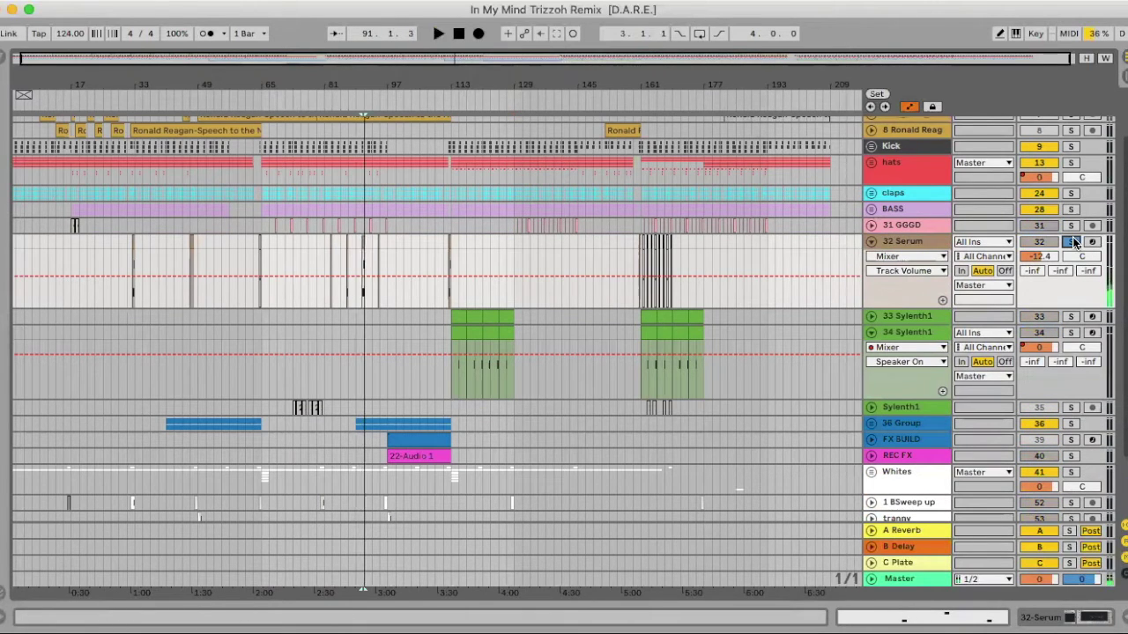
{"action": "left_click_drag", "start_coordinate": [383, 84], "coordinate": [382, 123]}
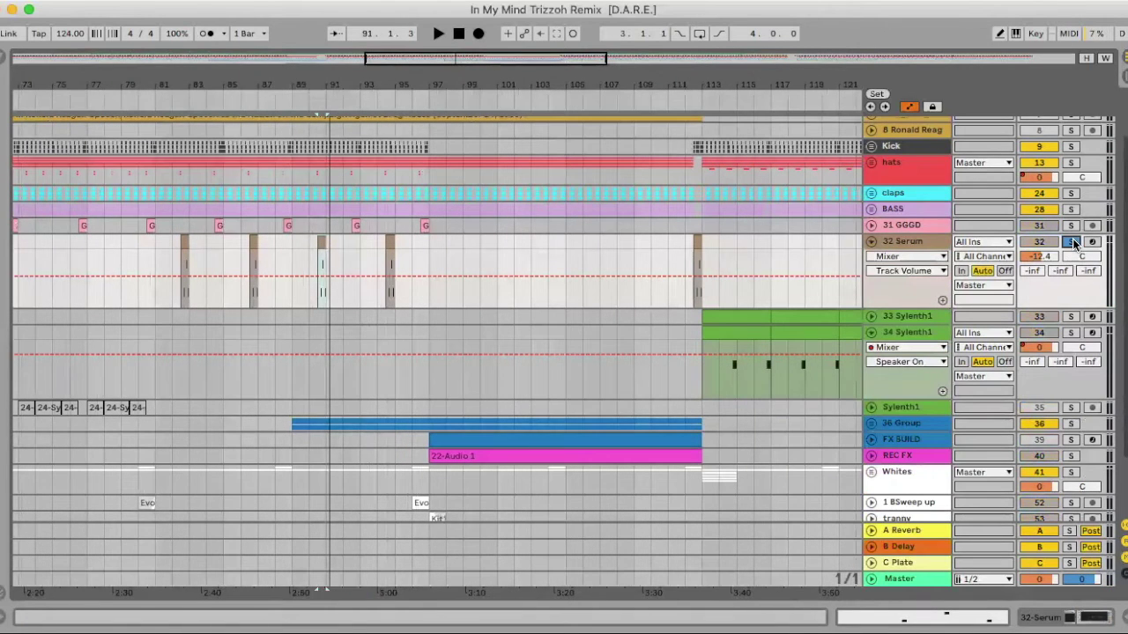
{"action": "left_click_drag", "start_coordinate": [321, 84], "coordinate": [345, 223]}
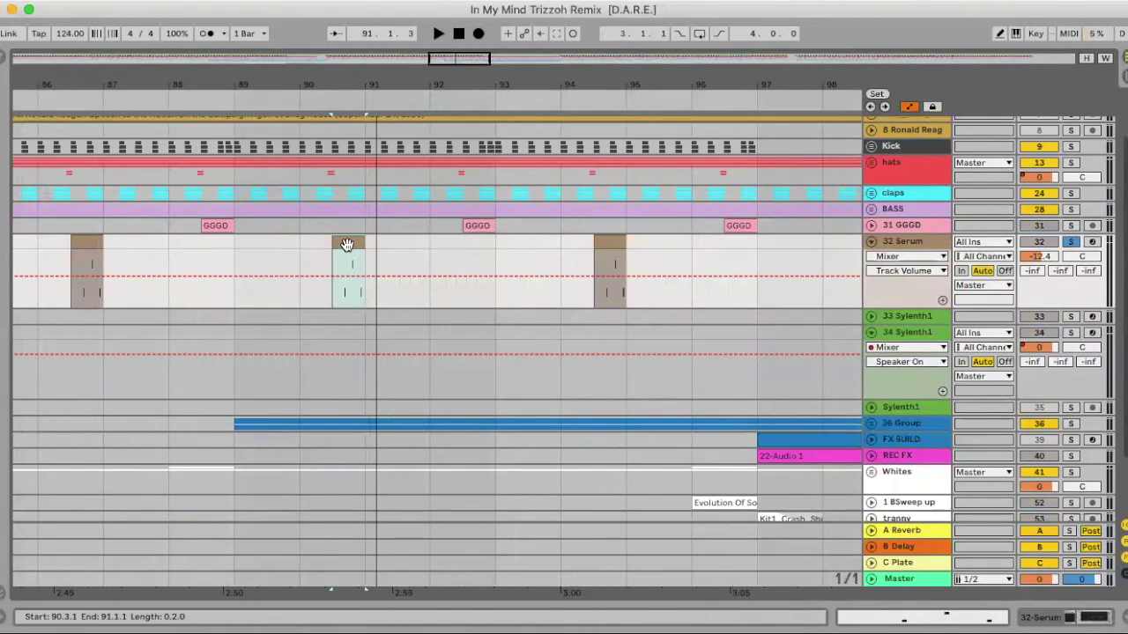
Step: Audition the 32 Serum clip at 90.3.1 in solo and in the full mix from 89.1.1, stopping at bar 95
{"action": "key", "text": "space"}
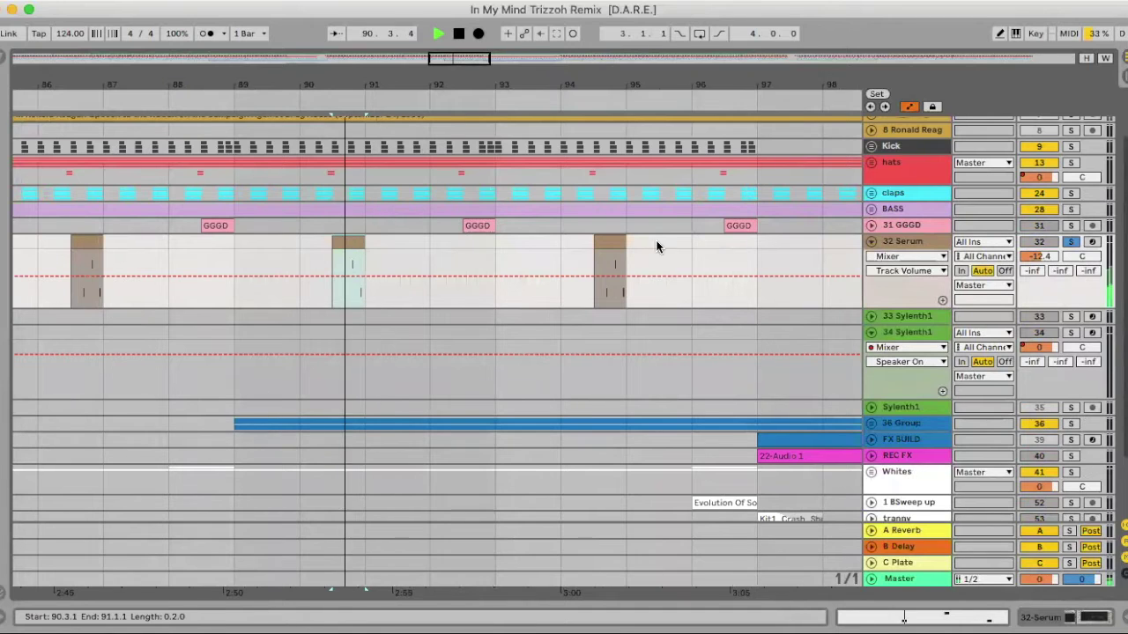
{"action": "left_click", "coordinate": [240, 240]}
{"action": "key", "text": "space"}
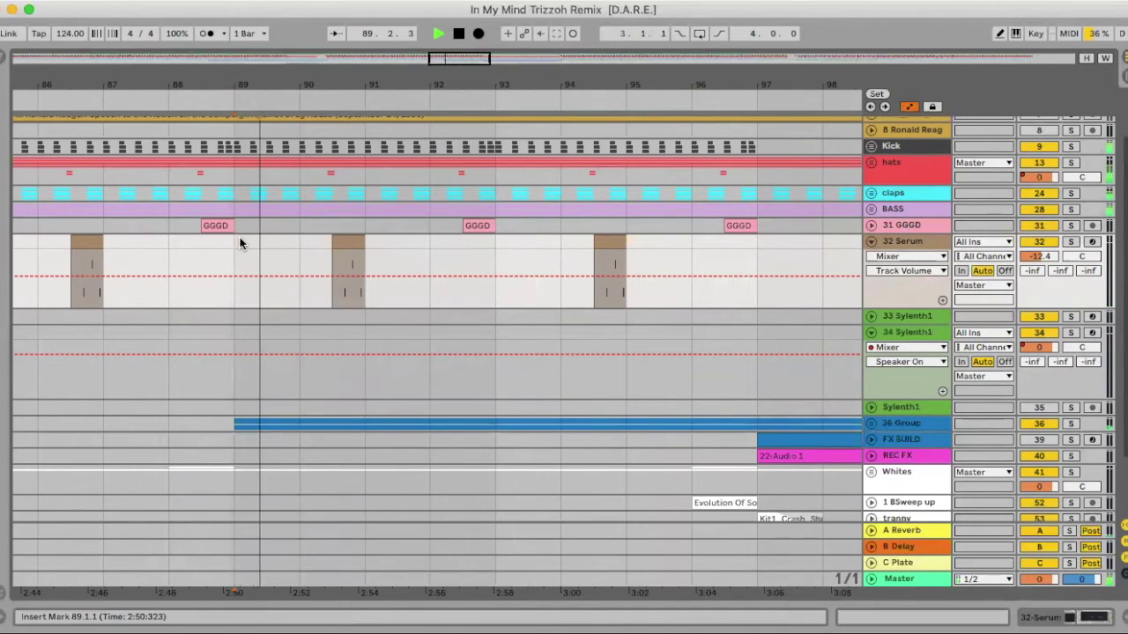
{"action": "scroll", "coordinate": [240, 237], "scroll_direction": "left", "scroll_amount": 3}
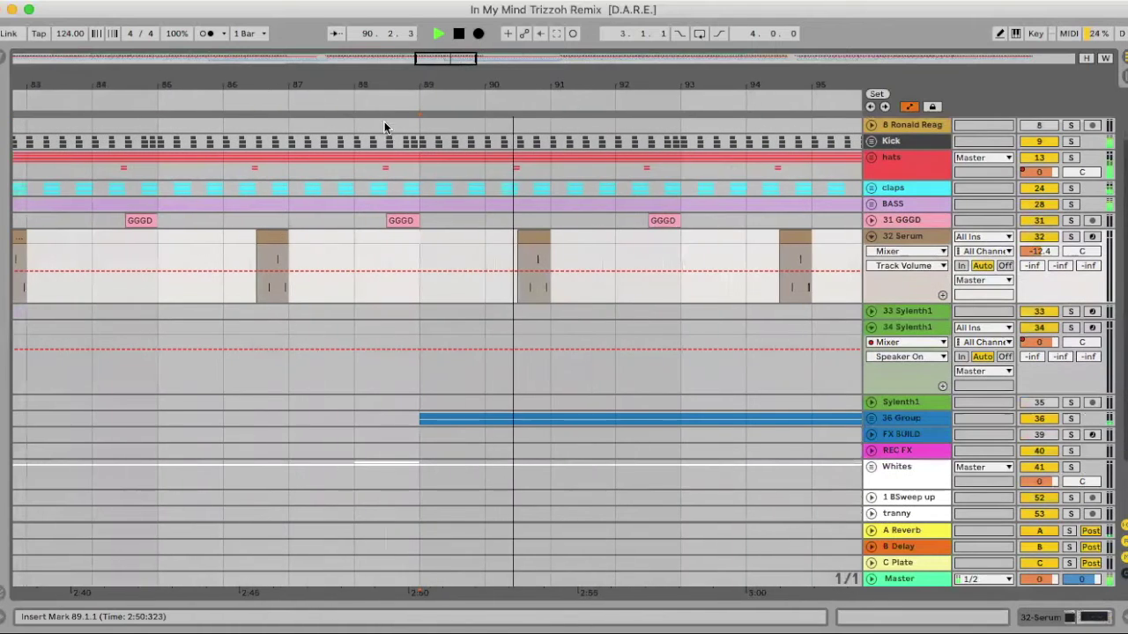
{"action": "left_click_drag", "start_coordinate": [394, 90], "coordinate": [394, 80]}
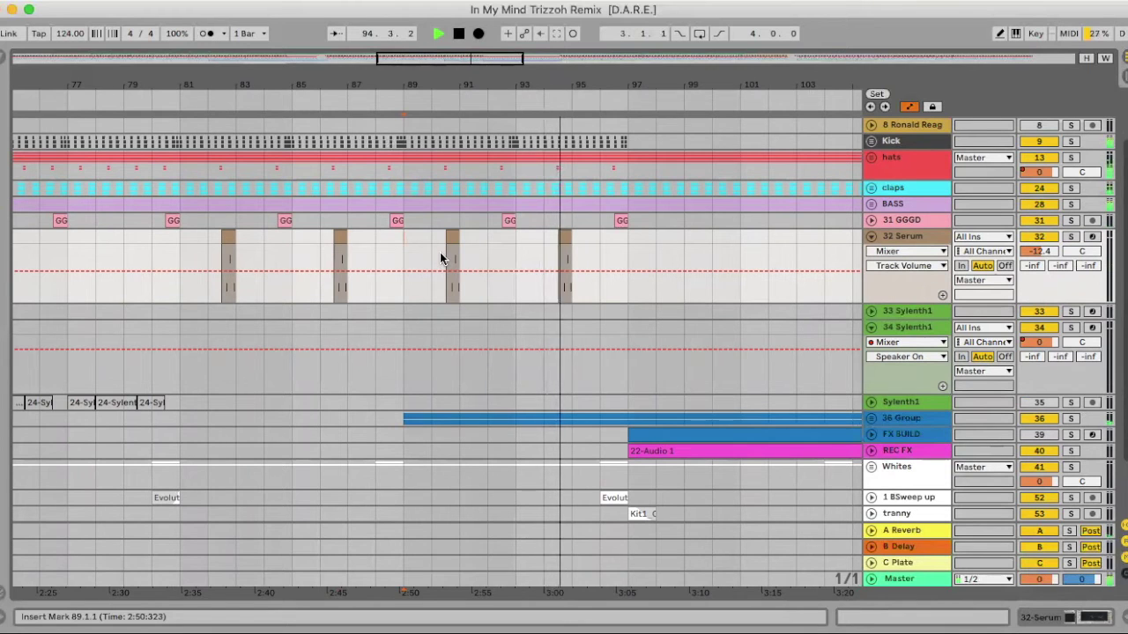
{"action": "key", "text": "space"}
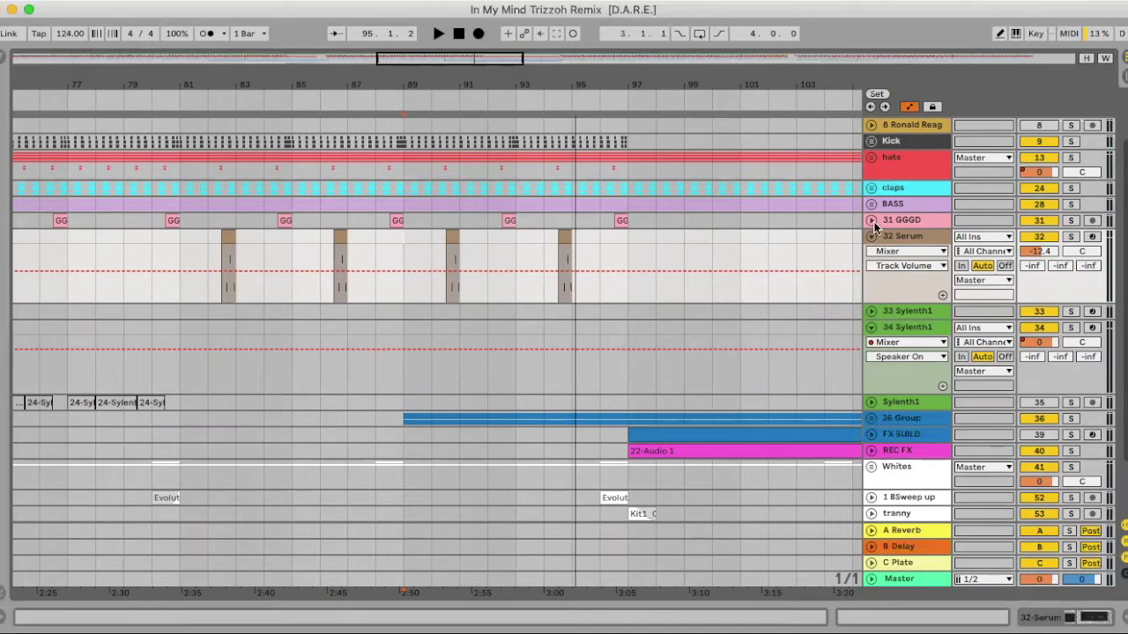
Step: Look over the 31 GGGD clips across the whole arrangement and fold the 31 GGGD and 32 Serum tracks
{"action": "left_click", "coordinate": [872, 221]}
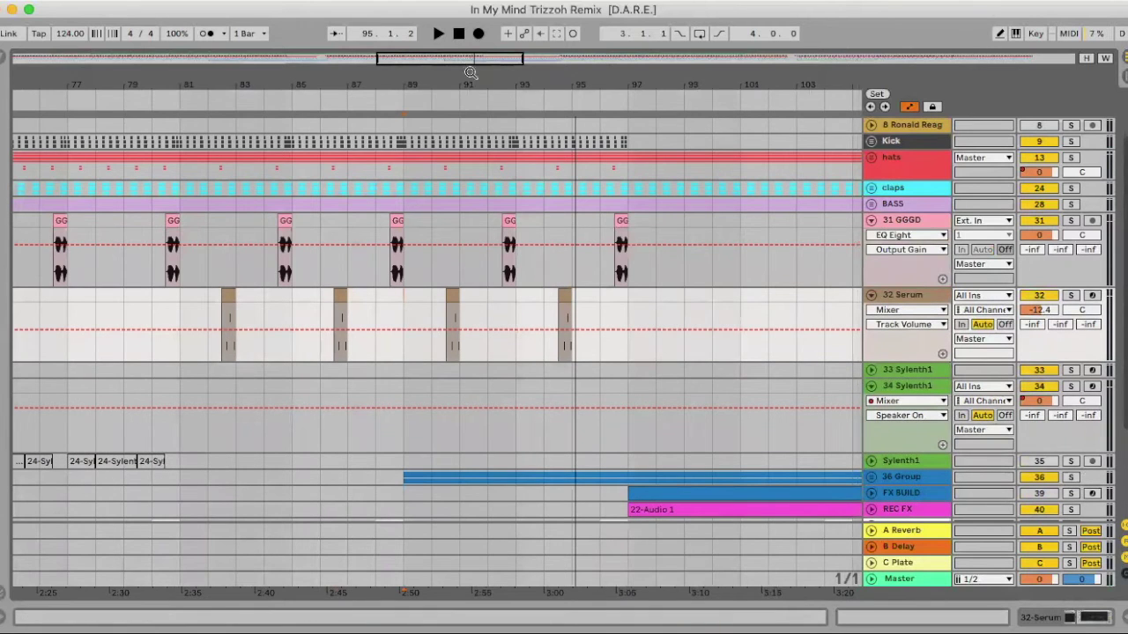
{"action": "left_click_drag", "start_coordinate": [471, 72], "coordinate": [471, 35]}
{"action": "left_click", "coordinate": [872, 220]}
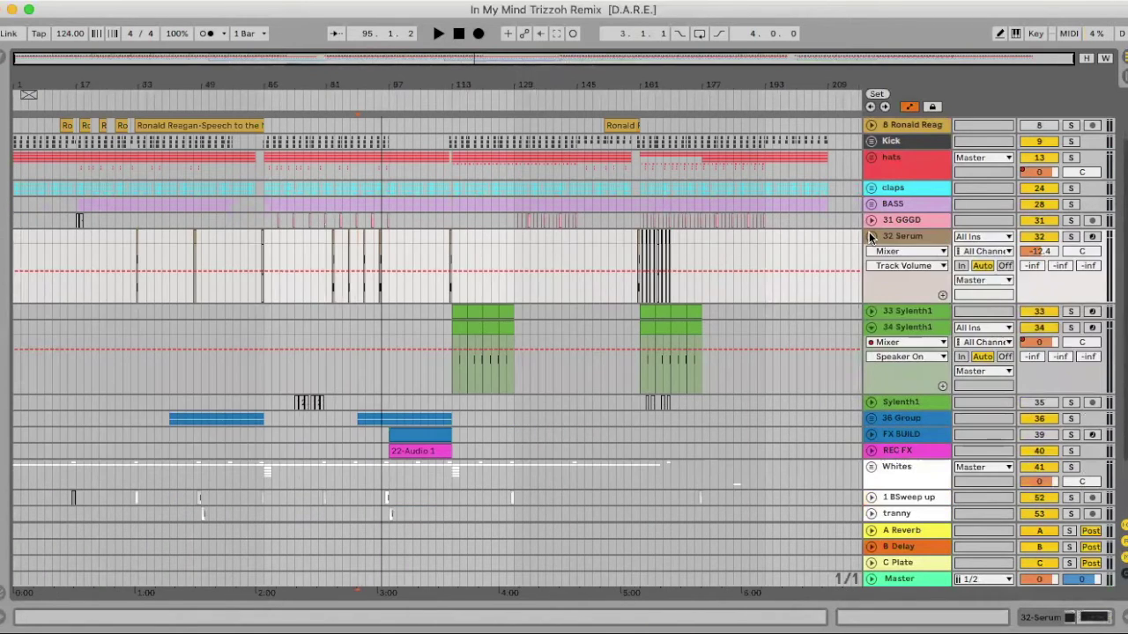
{"action": "left_click", "coordinate": [871, 236]}
{"action": "scroll", "coordinate": [830, 260], "scroll_direction": "up", "scroll_amount": 1}
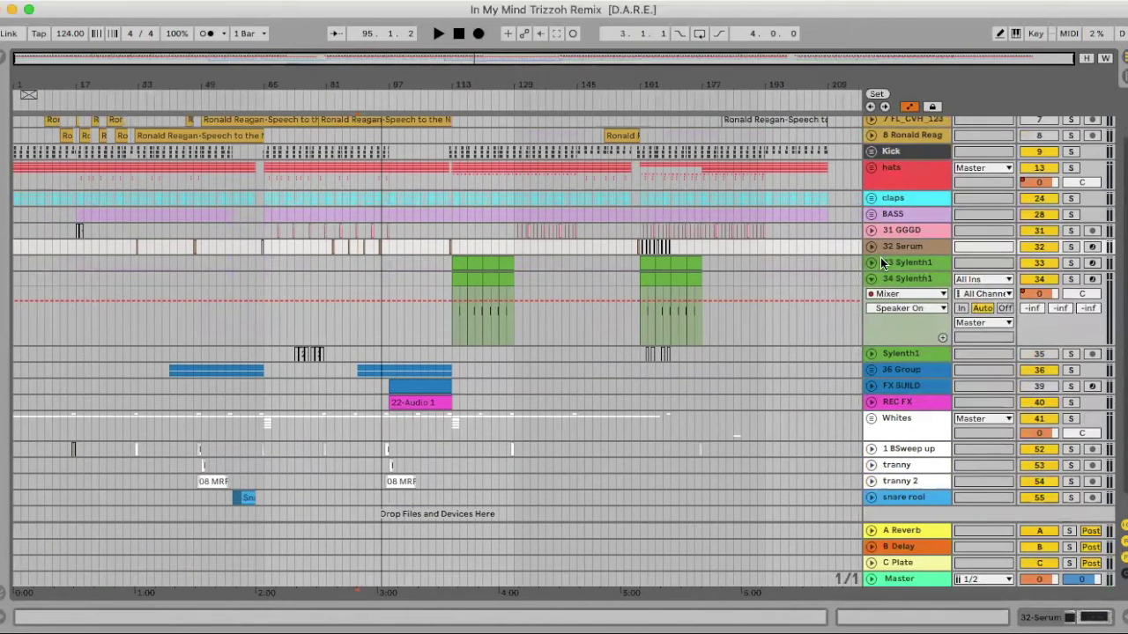
Step: Select the 33 Sylenth1 clip at 113.1.1 and unfold that track to examine its notes up close
{"action": "left_click", "coordinate": [459, 261]}
{"action": "key", "text": "plus"}
{"action": "key", "text": "plus"}
{"action": "key", "text": "plus"}
{"action": "key", "text": "plus"}
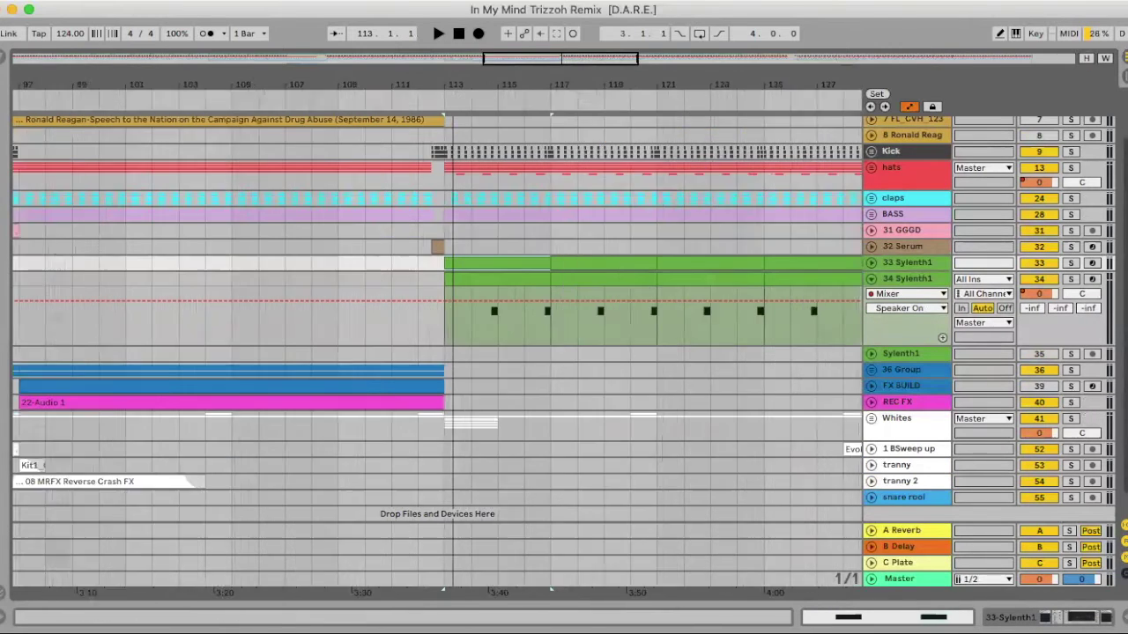
{"action": "left_click", "coordinate": [871, 264]}
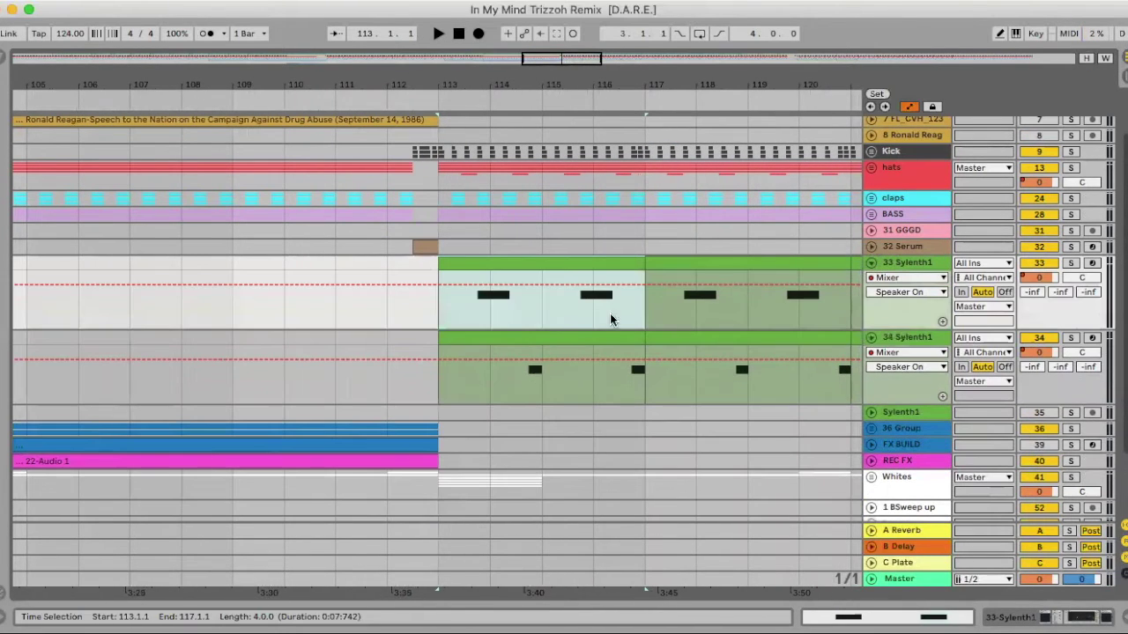
Step: Display the Mixer Track Volume automation on the 33 Sylenth1 track and examine it across the whole arrangement
{"action": "left_click", "coordinate": [900, 280]}
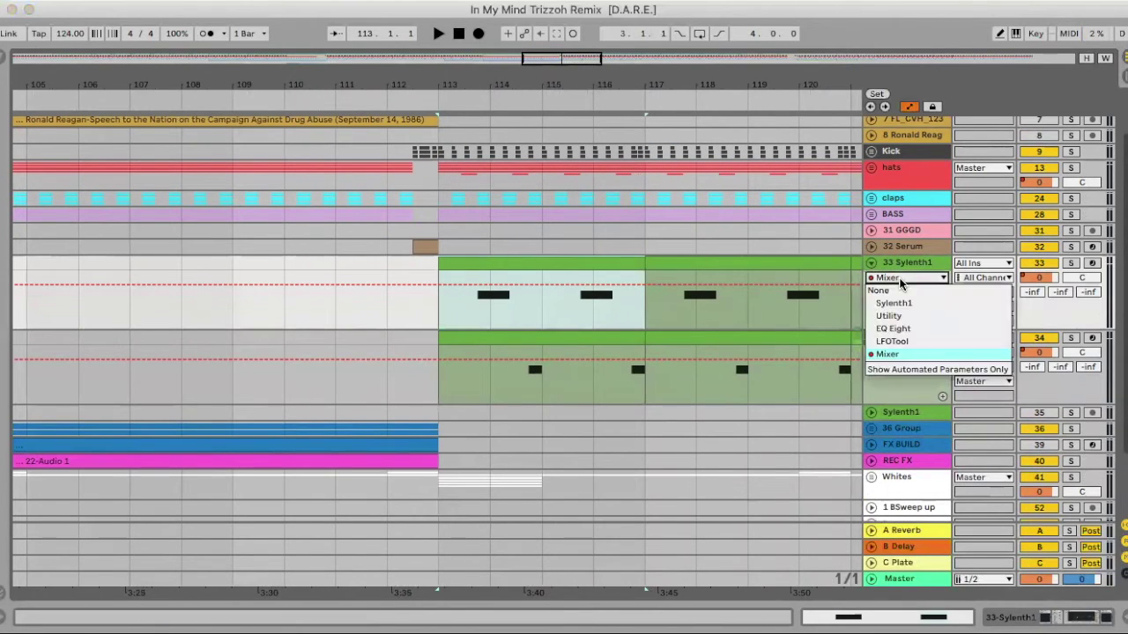
{"action": "left_click", "coordinate": [906, 352]}
{"action": "left_click", "coordinate": [901, 291]}
{"action": "left_click", "coordinate": [912, 332]}
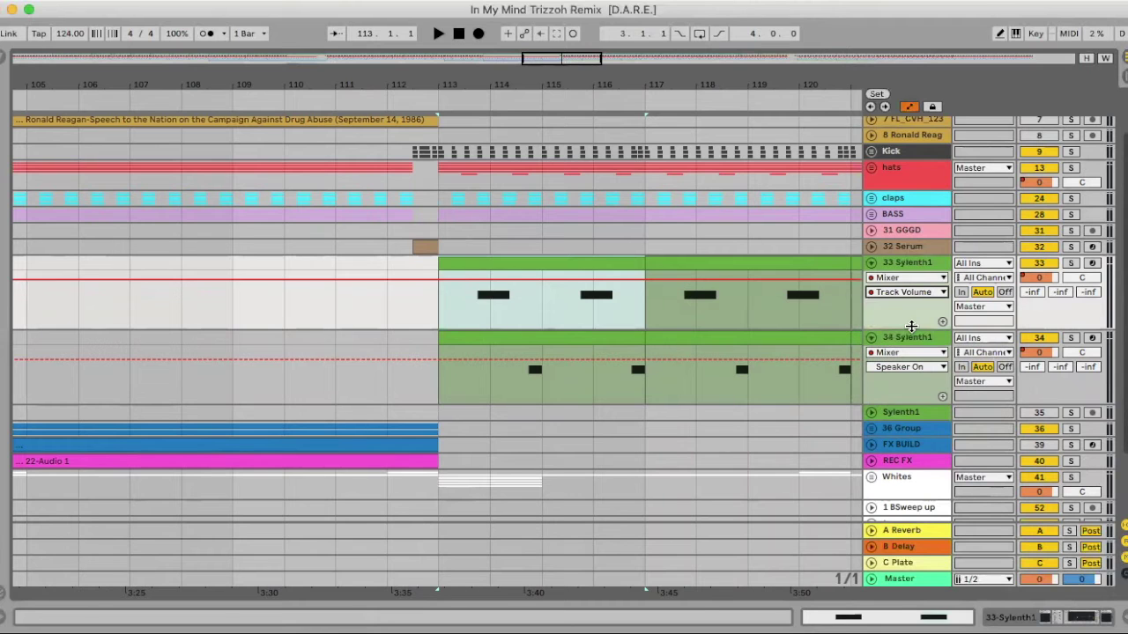
{"action": "left_click_drag", "start_coordinate": [547, 80], "coordinate": [548, 52]}
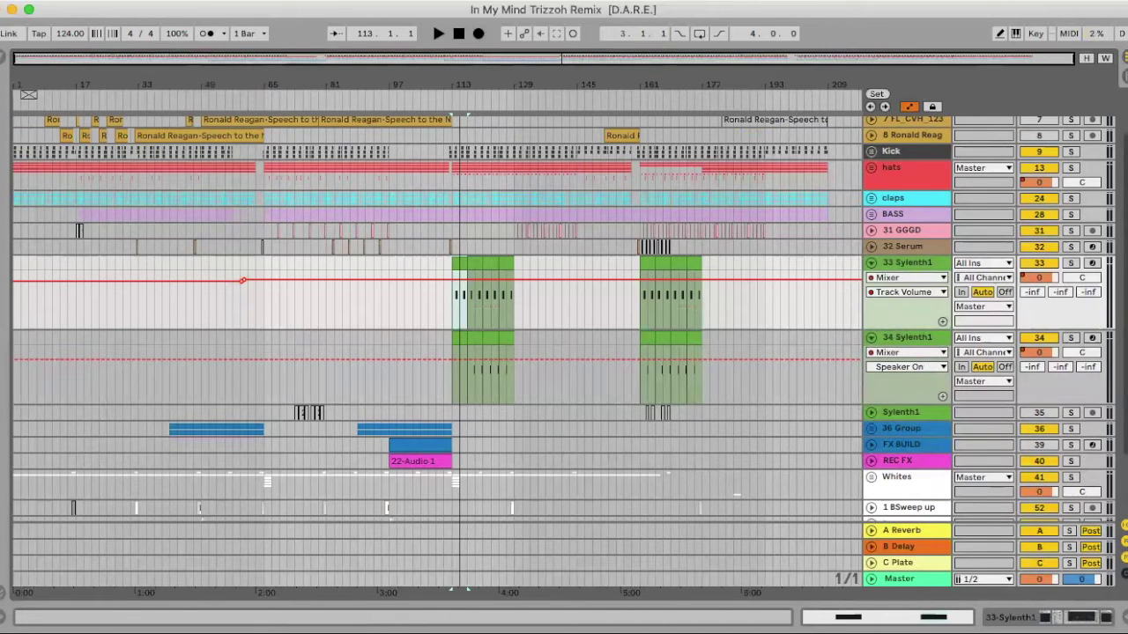
{"action": "left_click", "coordinate": [238, 281]}
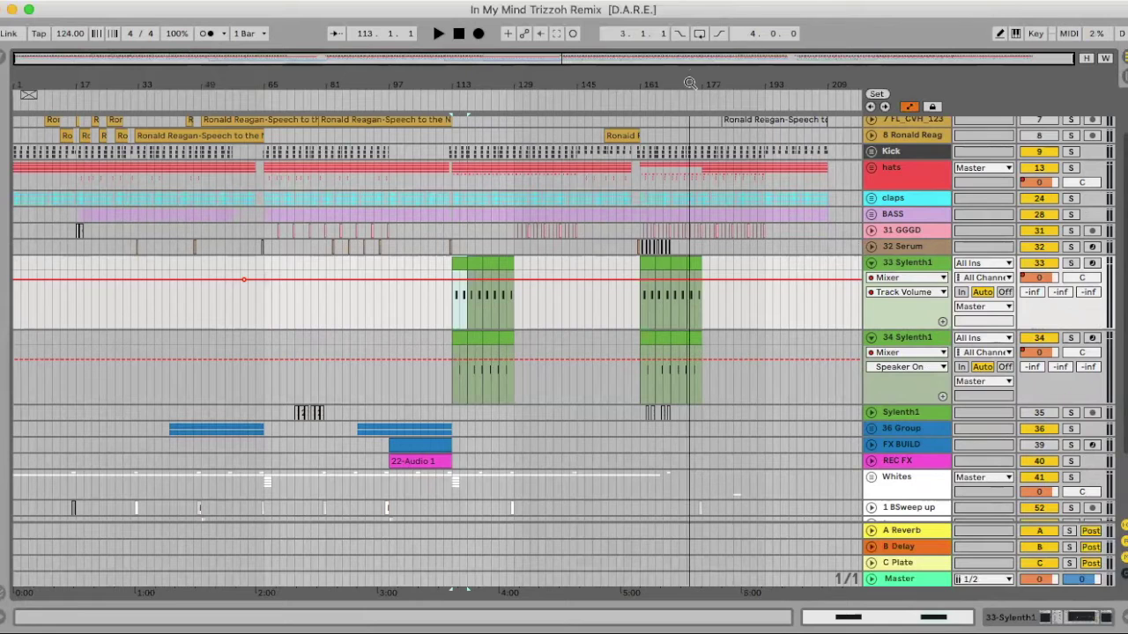
Step: Fold the 33 and 34 Sylenth1 tracks and unfold the 36 Group
{"action": "left_click", "coordinate": [870, 263]}
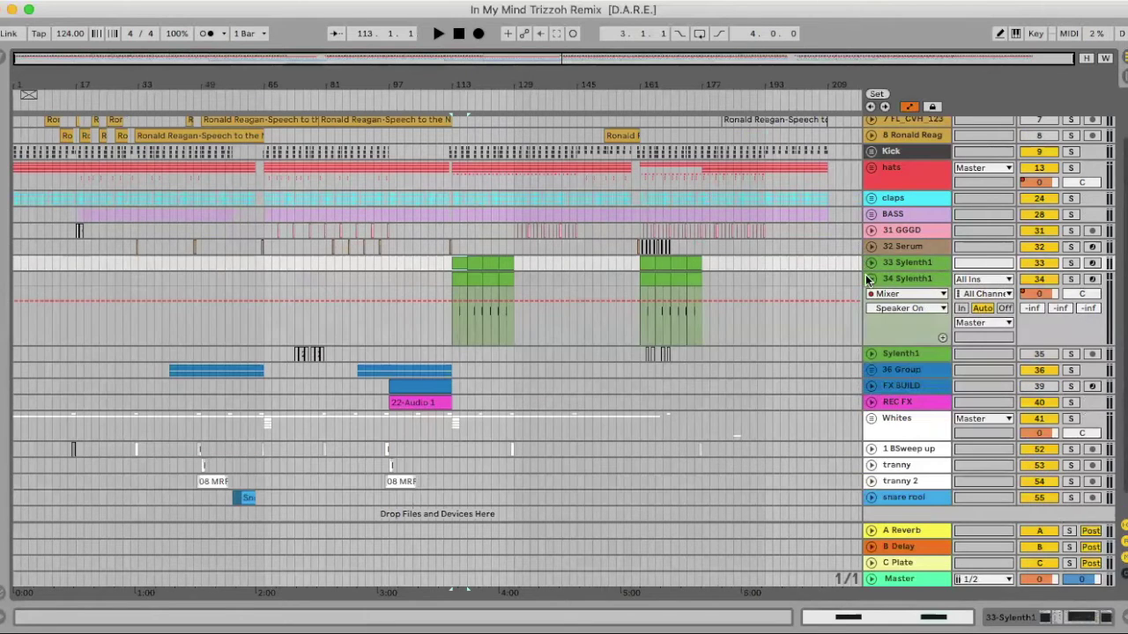
{"action": "left_click", "coordinate": [871, 279]}
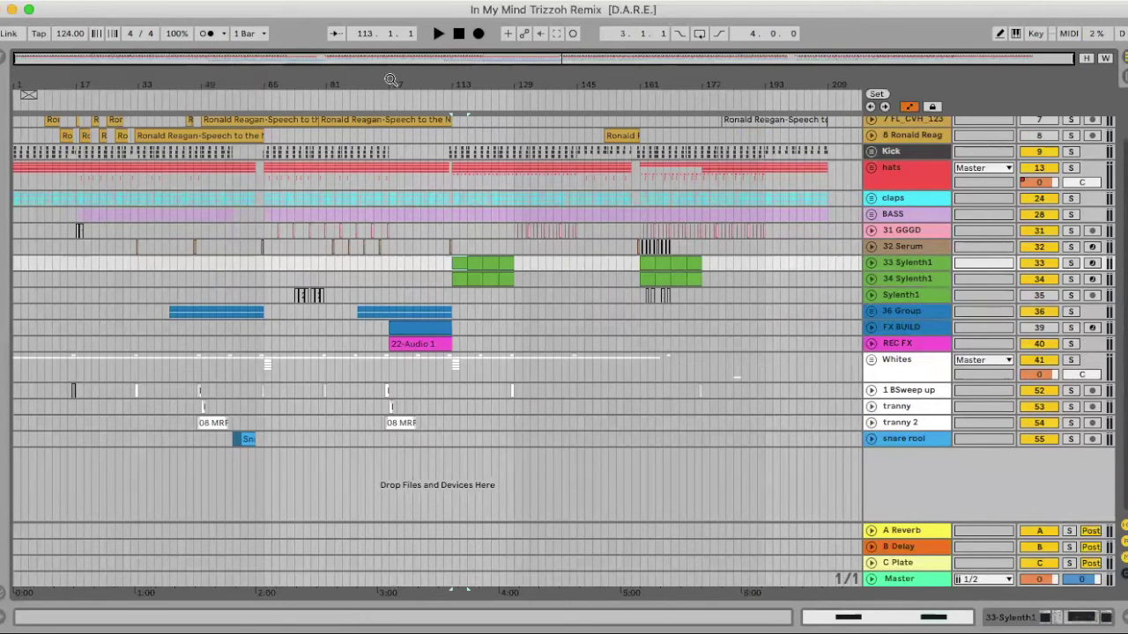
{"action": "left_click", "coordinate": [871, 312]}
Step: Solo the 36 Group and play it from 103.1.1
{"action": "left_click", "coordinate": [410, 349]}
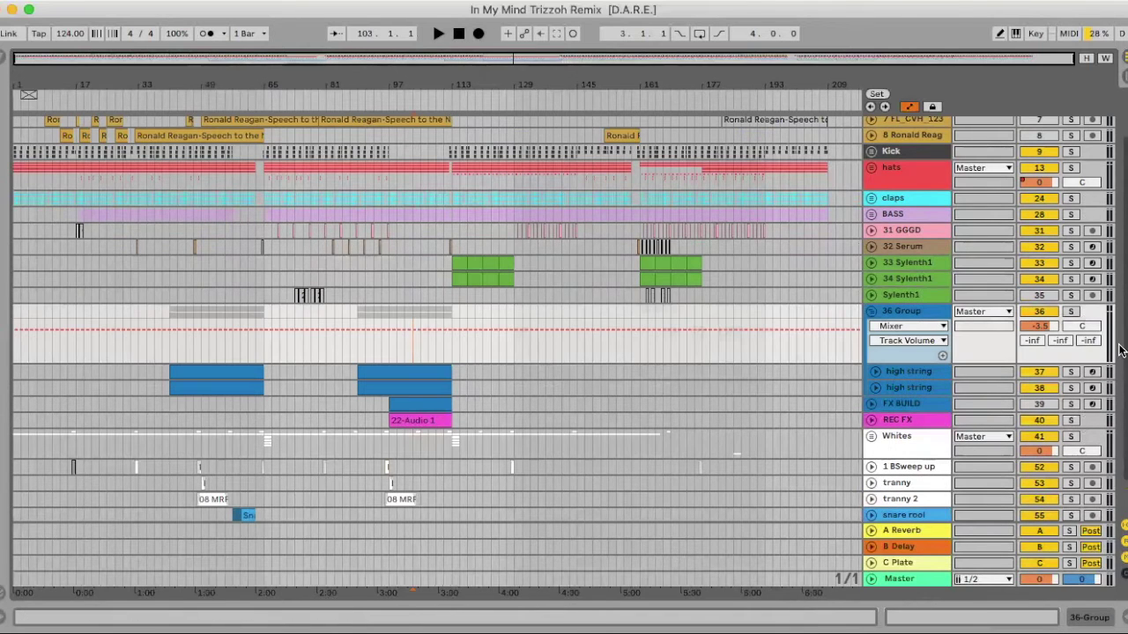
{"action": "left_click", "coordinate": [1071, 312]}
{"action": "key", "text": "space"}
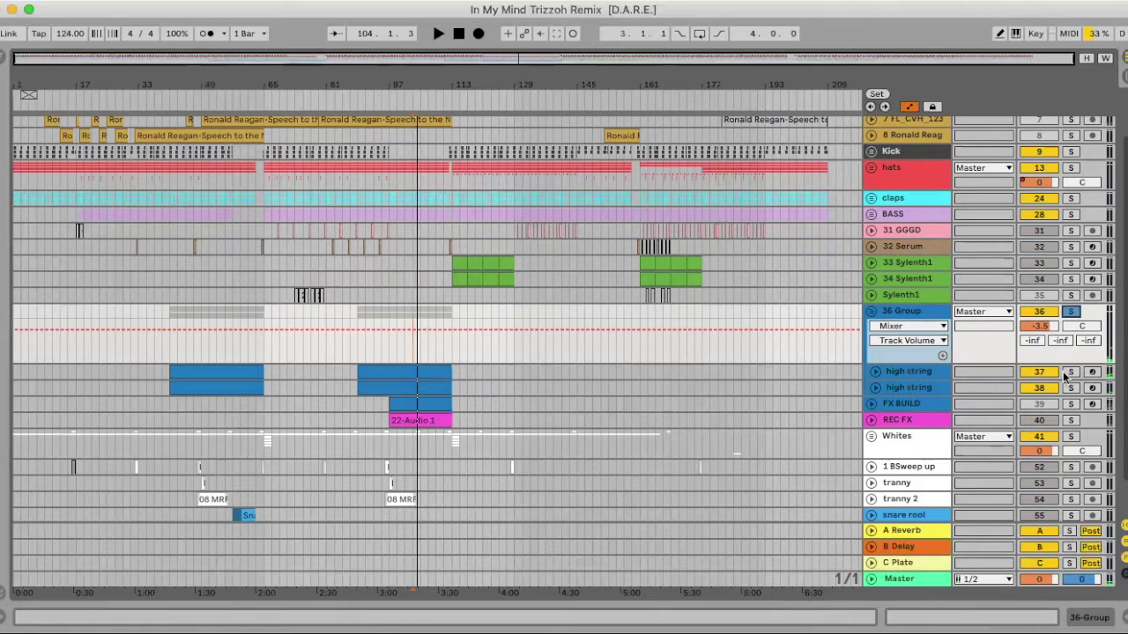
Step: Audition high string tracks 37 and 38 individually and together in the soloed 36 Group, with track 38 unfolded
{"action": "left_click", "coordinate": [1069, 372]}
{"action": "key", "text": "space"}
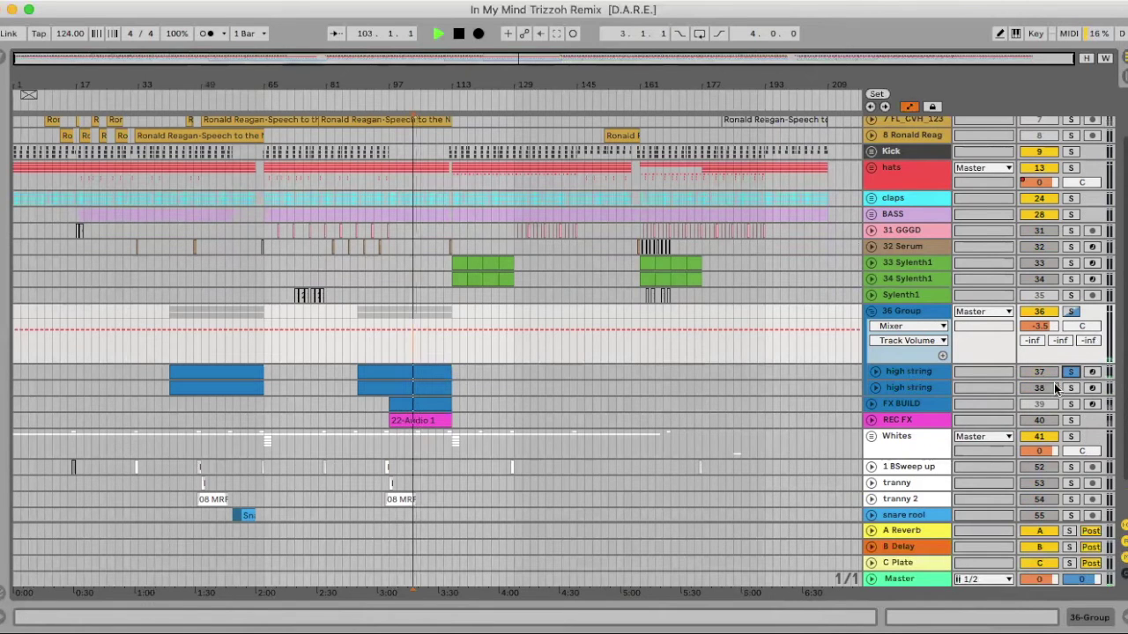
{"action": "left_click", "coordinate": [1070, 388]}
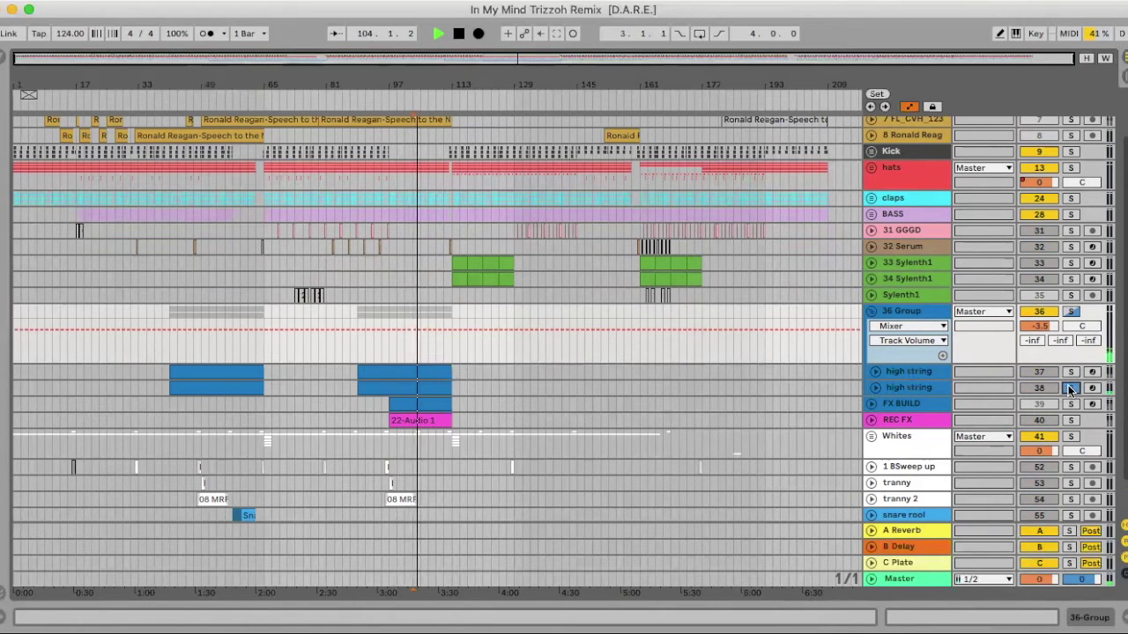
{"action": "left_click", "coordinate": [874, 388]}
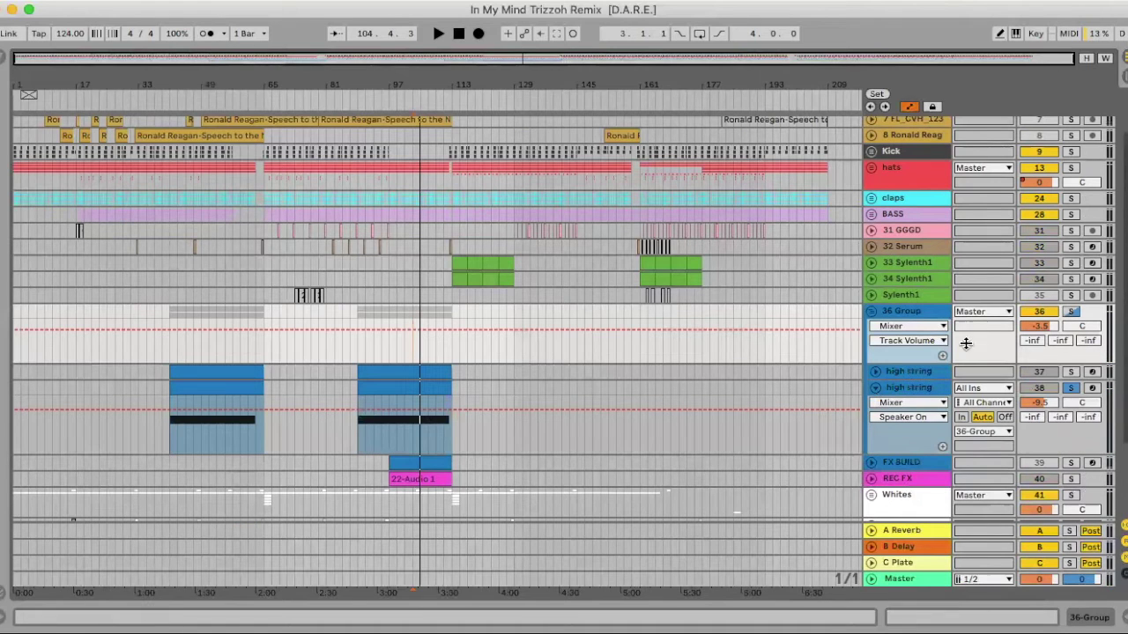
{"action": "left_click", "coordinate": [1070, 311]}
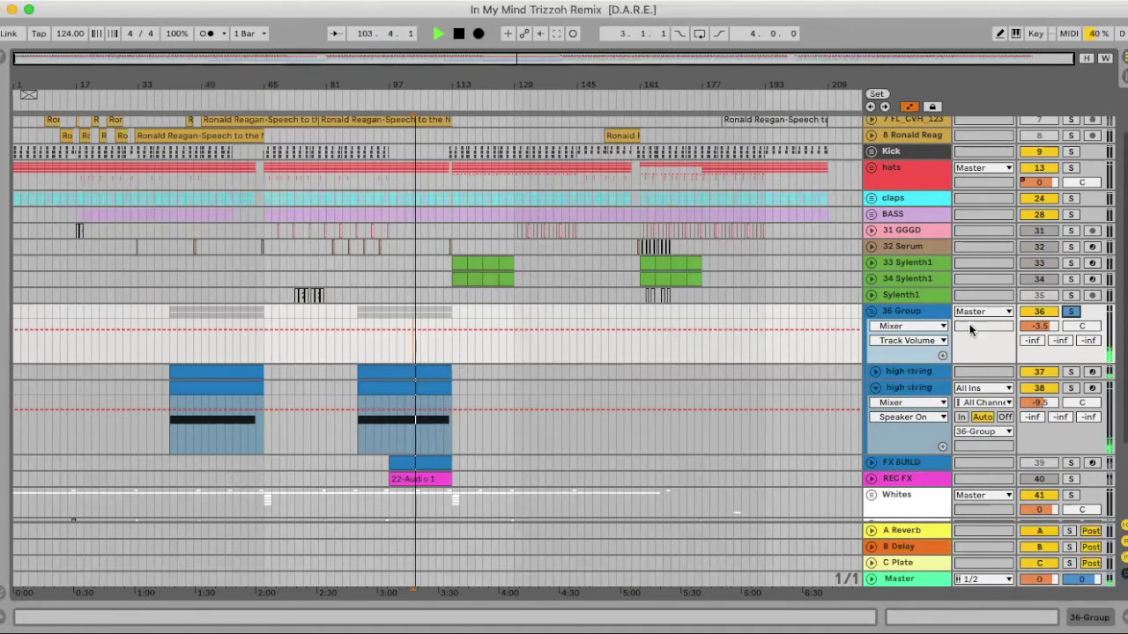
{"action": "key", "text": "space"}
Step: Open the device chain of high string track 38 to examine its Sylenth1, EQ Eight and LFOTool
{"action": "double_click", "coordinate": [914, 313]}
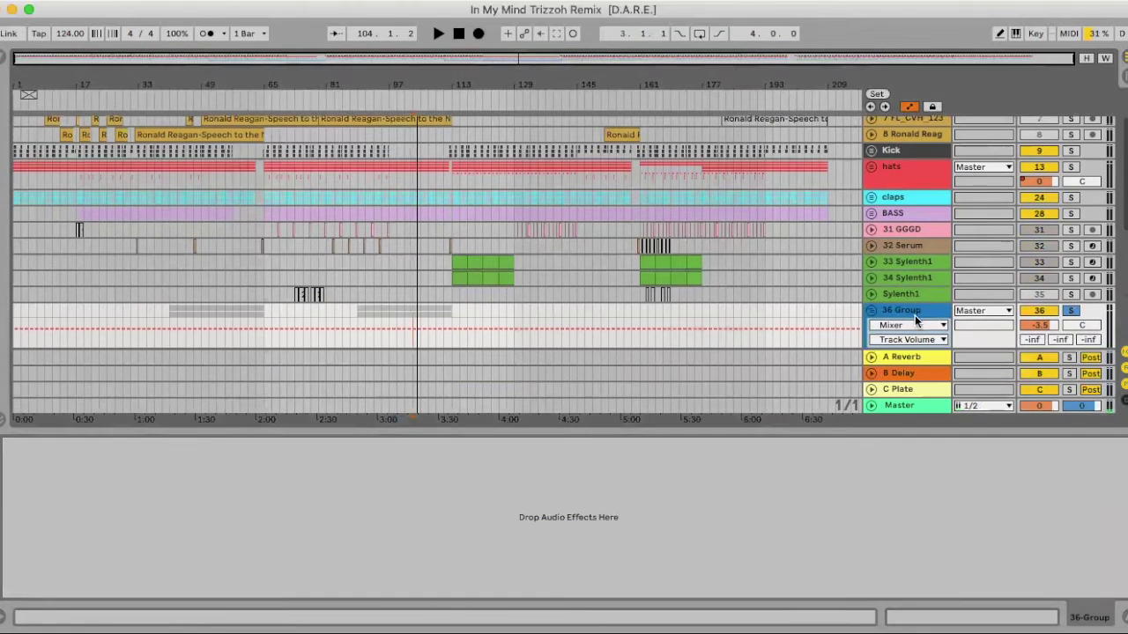
{"action": "key", "text": "Right"}
{"action": "scroll", "coordinate": [914, 291], "scroll_direction": "down", "scroll_amount": 3}
{"action": "left_click", "coordinate": [912, 258]}
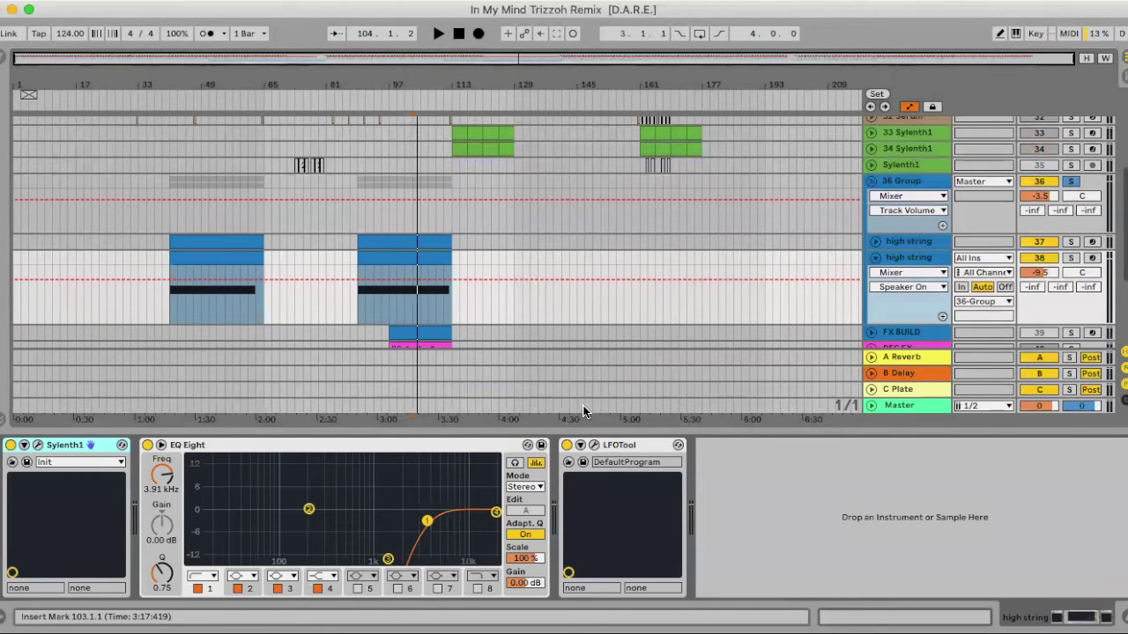
Step: Play the high strings from 103.1.1 with the 36 Group solo cleared, and fold the group with the device view hidden
{"action": "key", "text": "space"}
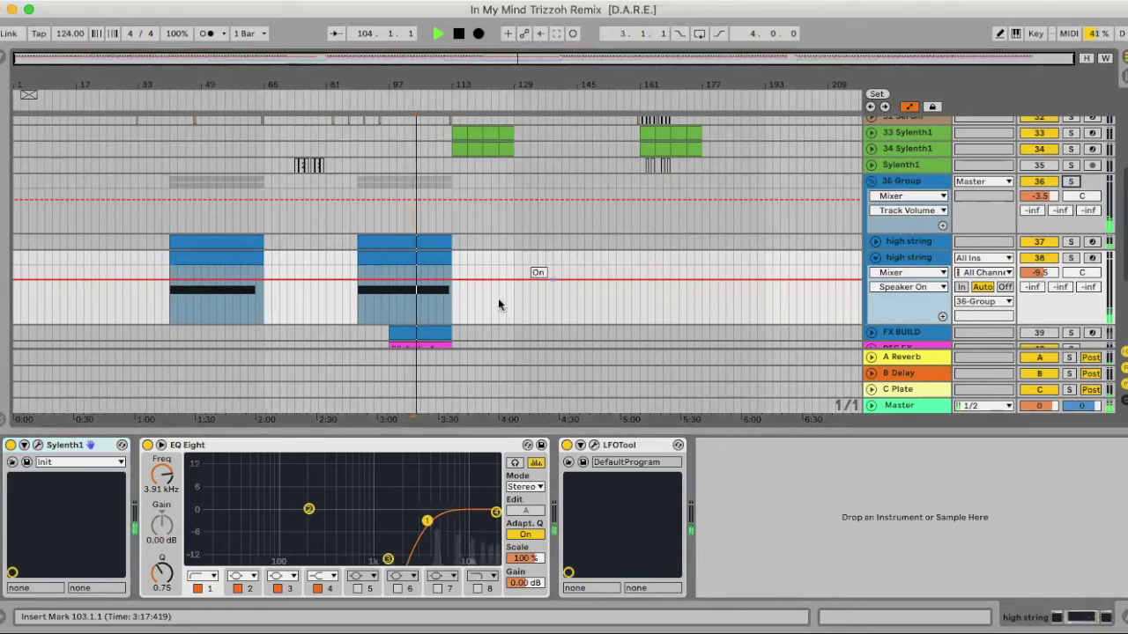
{"action": "key", "text": "super+alt+l"}
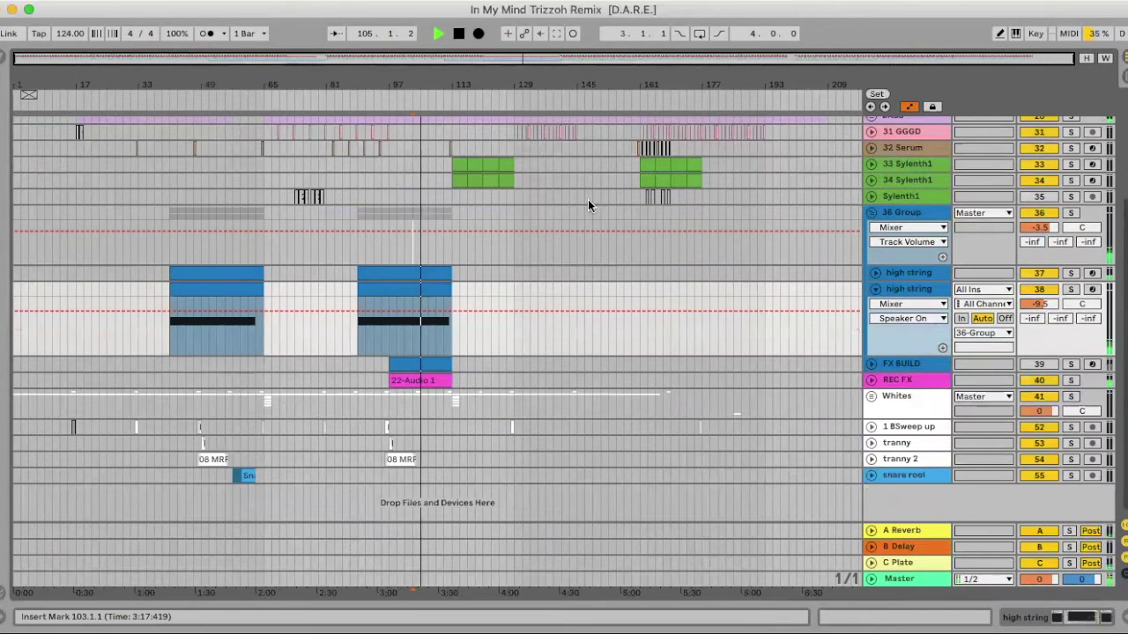
{"action": "key", "text": "space"}
{"action": "left_click", "coordinate": [869, 214]}
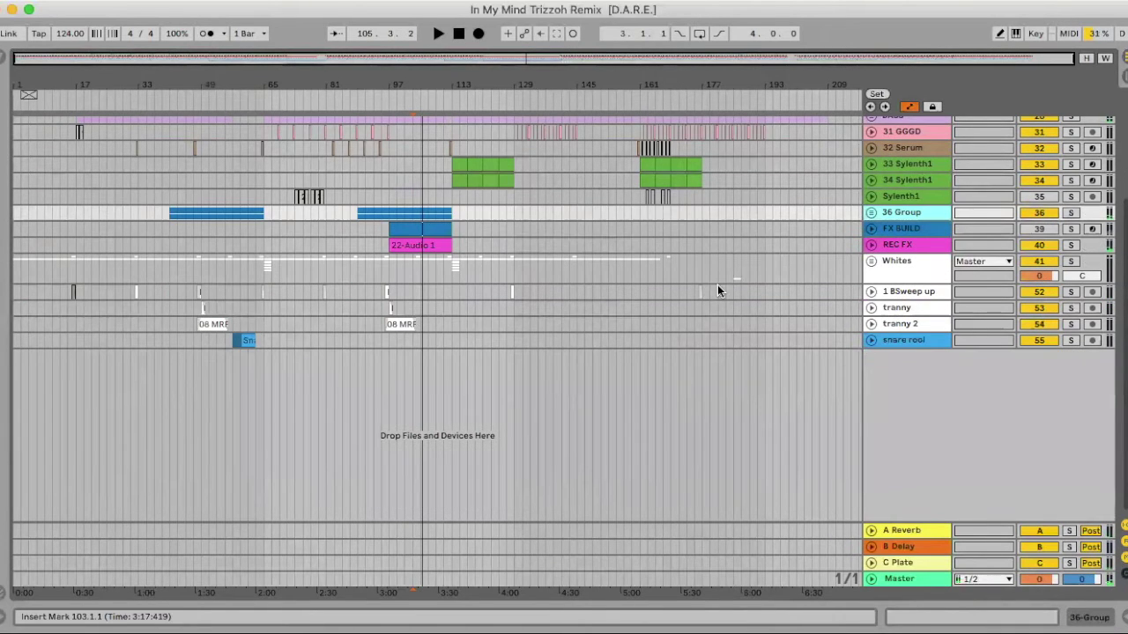
Step: Unfold the FX BUILD track, solo it and play its clip from 108.1.1
{"action": "left_click", "coordinate": [871, 232]}
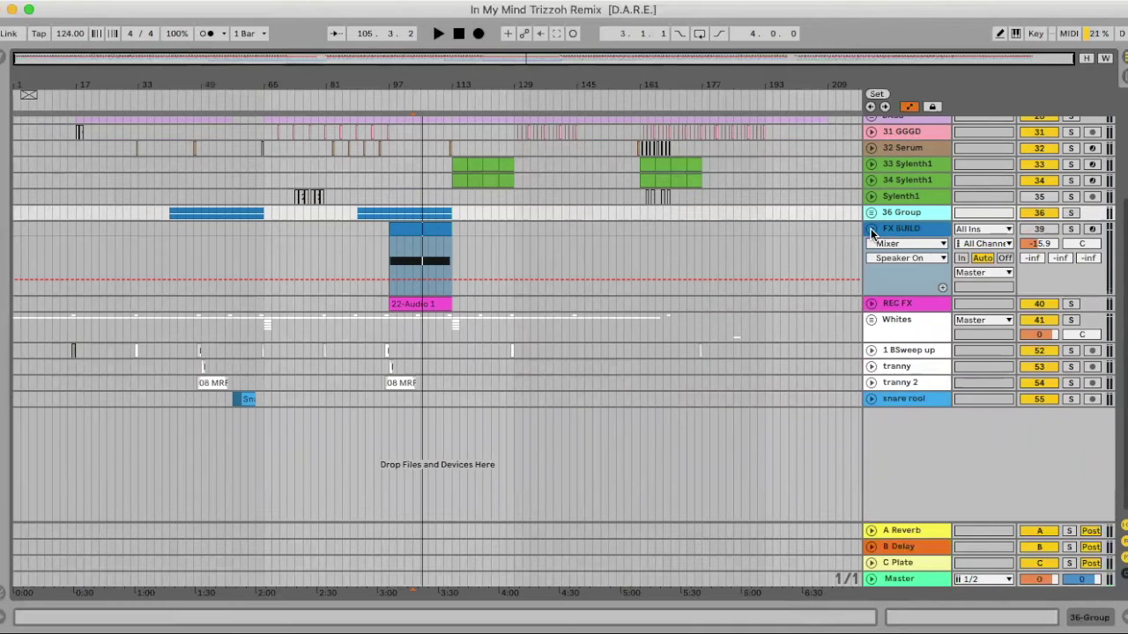
{"action": "left_click", "coordinate": [1072, 230]}
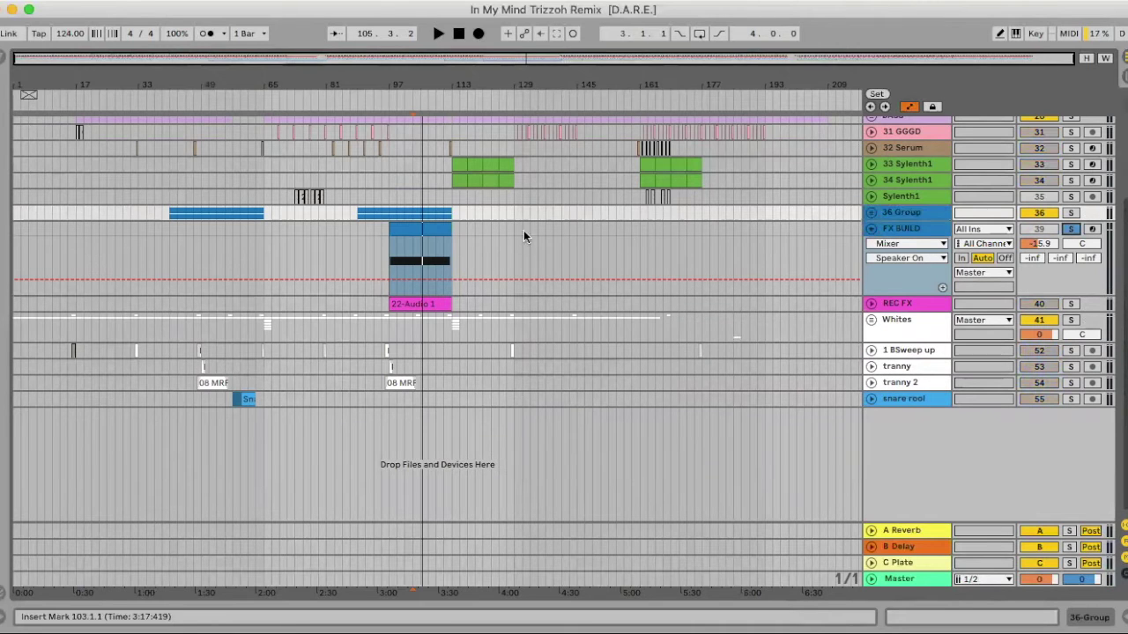
{"action": "left_click", "coordinate": [430, 247]}
{"action": "key", "text": "space"}
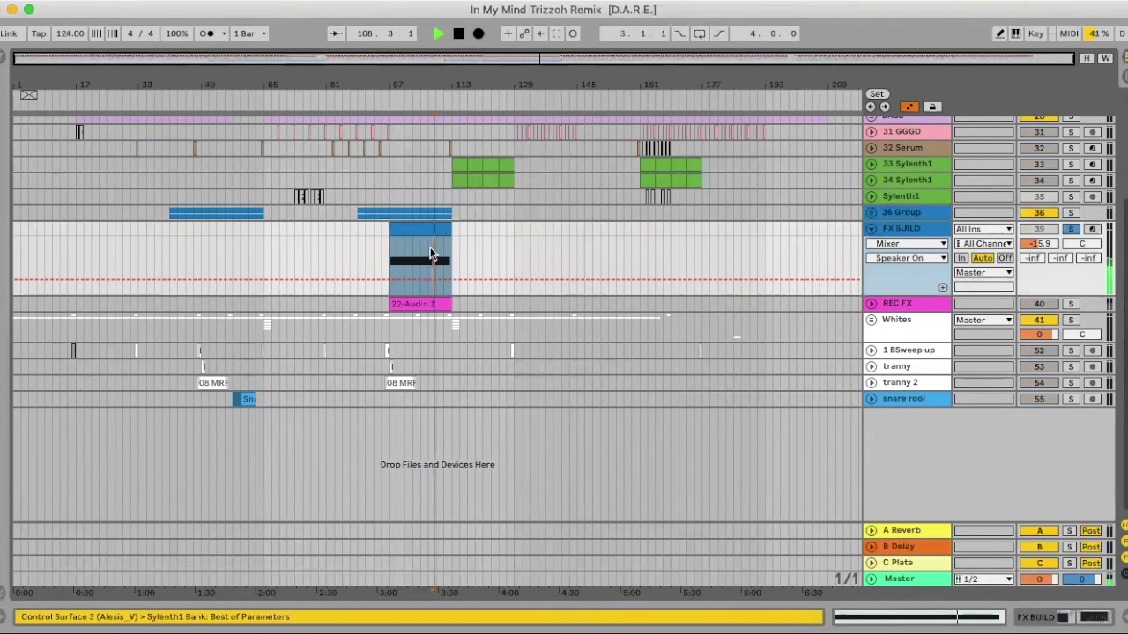
{"action": "left_click", "coordinate": [1071, 231]}
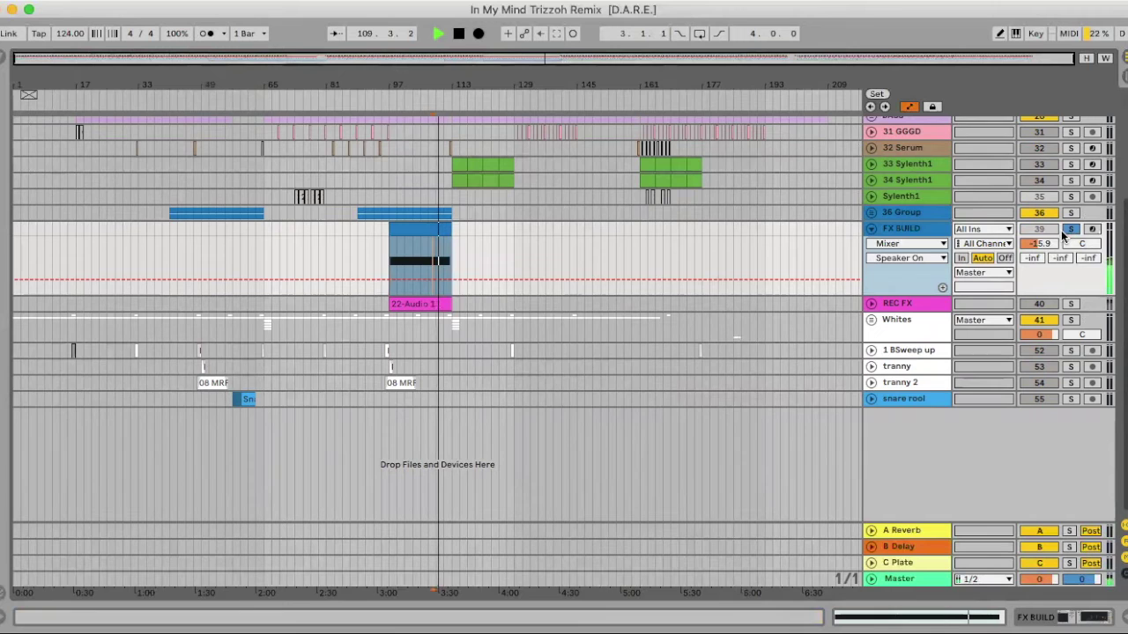
Step: Open the FX BUILD device chain and display the track's EQ Eight 8 Frequency A automation
{"action": "scroll", "coordinate": [1069, 244], "scroll_direction": "up", "scroll_amount": 1}
{"action": "double_click", "coordinate": [901, 239]}
{"action": "left_click", "coordinate": [907, 254]}
{"action": "left_click", "coordinate": [908, 292]}
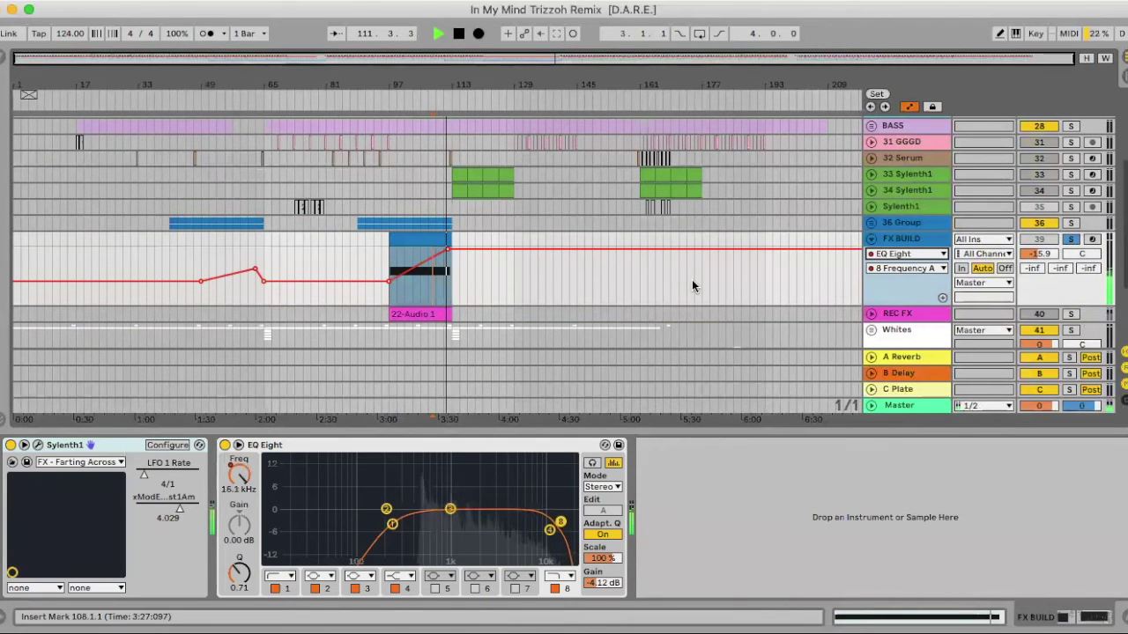
Step: Stop playback, clear the FX BUILD solo and hide the device view
{"action": "key", "text": "space"}
{"action": "left_click", "coordinate": [1071, 239]}
{"action": "key", "text": "super+alt+l"}
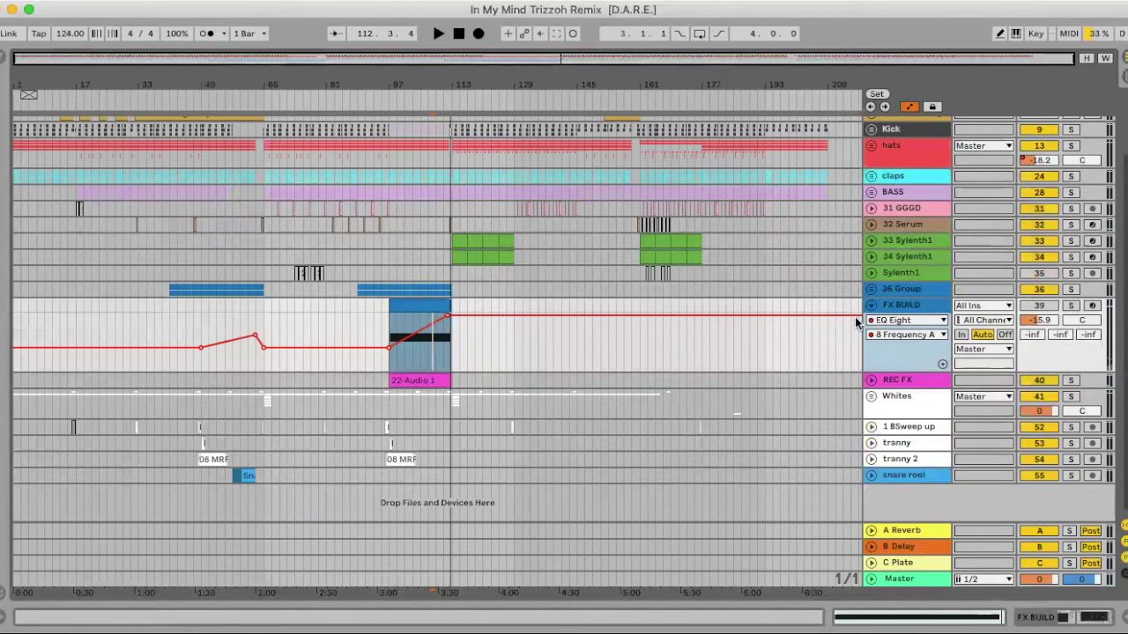
Step: Unfold the REC FX track and select its 22-Audio 1 clip at bar 97 to examine it up close
{"action": "left_click", "coordinate": [870, 381]}
{"action": "left_click", "coordinate": [416, 385]}
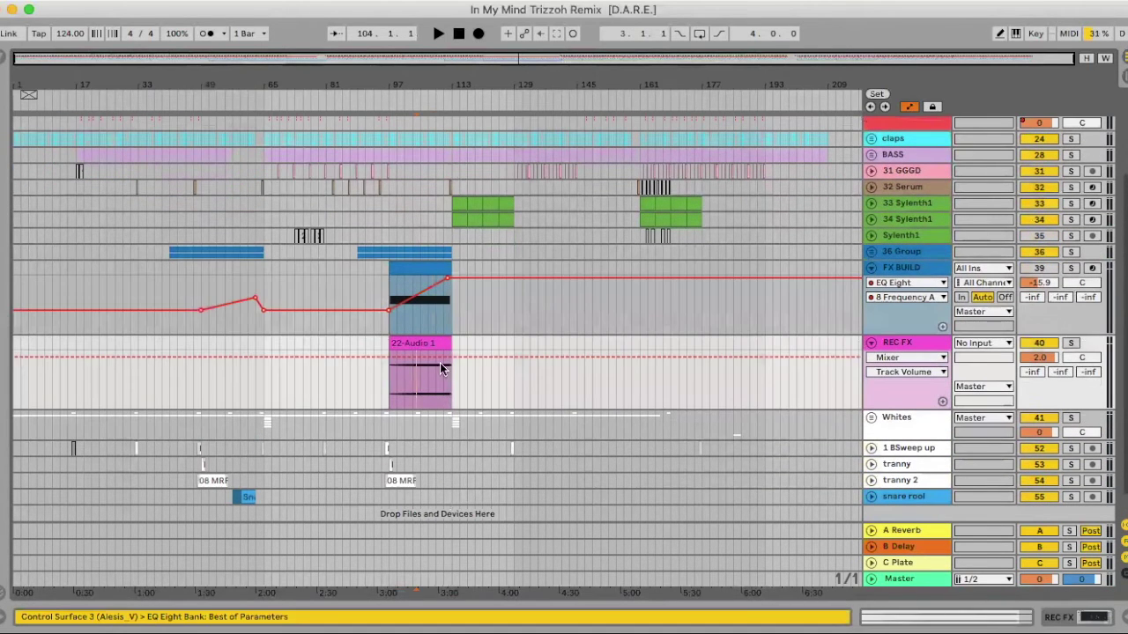
{"action": "mouse_move", "coordinate": [443, 95]}
{"action": "left_mouse_down"}
{"action": "mouse_move", "coordinate": [352, 246]}
{"action": "mouse_move", "coordinate": [207, 369]}
{"action": "mouse_move", "coordinate": [163, 344]}
{"action": "left_mouse_up"}
{"action": "left_click", "coordinate": [163, 345]}
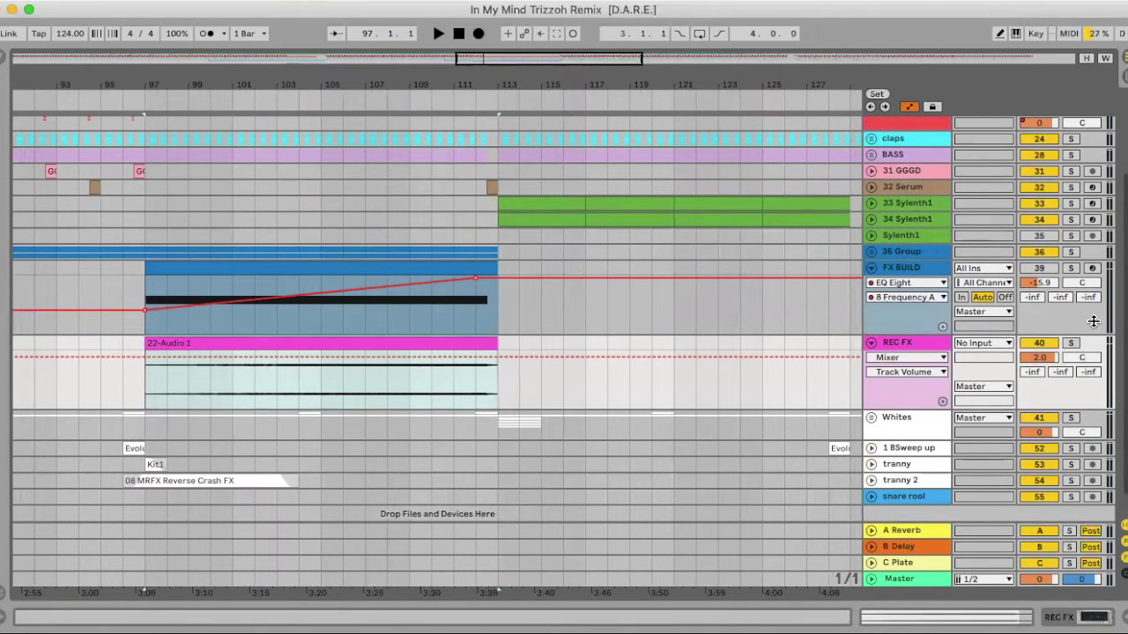
Step: Solo the REC FX track and audition its 22-Audio 1 clip from bar 97 and from 105.1.1
{"action": "left_click", "coordinate": [1070, 343]}
{"action": "key", "text": "space"}
{"action": "key", "text": "space"}
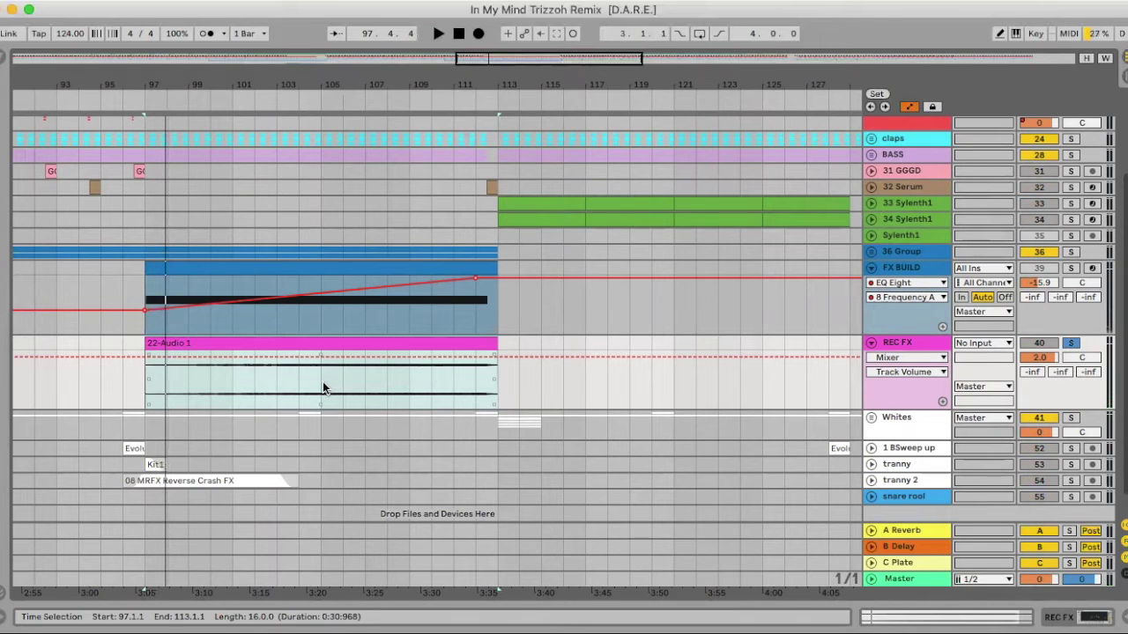
{"action": "left_click", "coordinate": [322, 385]}
{"action": "key", "text": "space"}
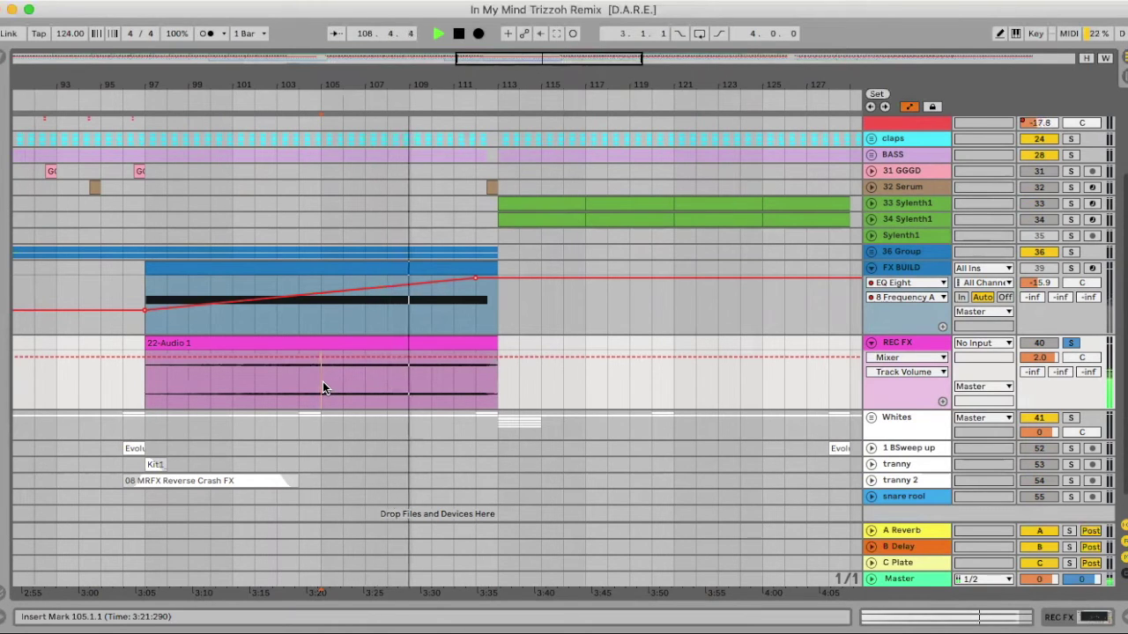
Step: Clear the REC FX solo, stop playback and fold the FX BUILD and REC FX tracks
{"action": "left_click", "coordinate": [1073, 344]}
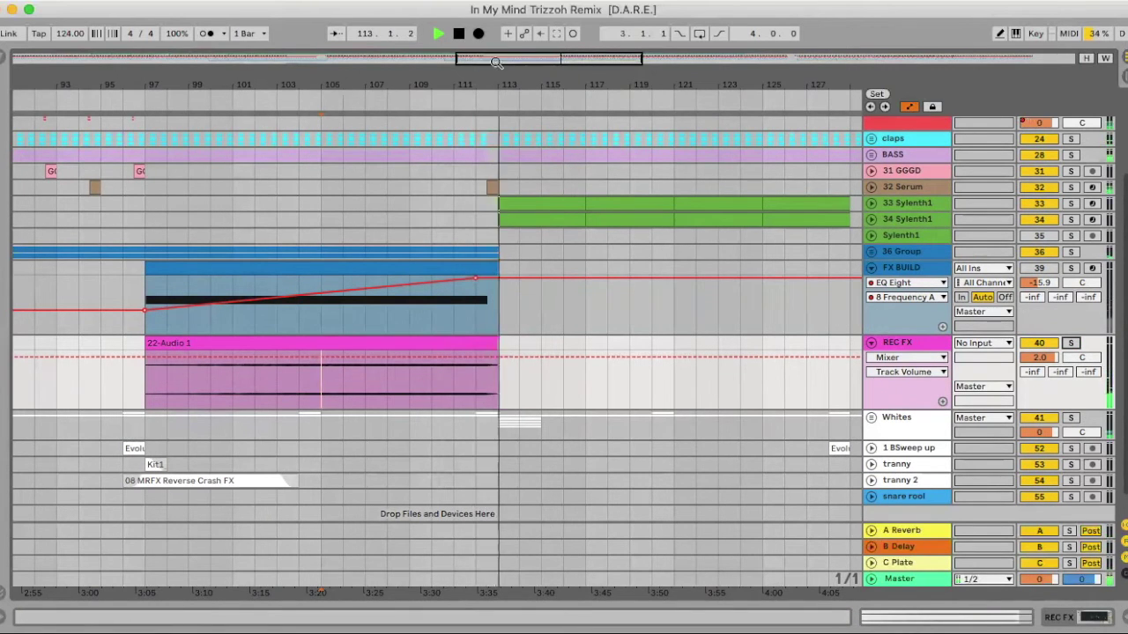
{"action": "left_click_drag", "start_coordinate": [496, 63], "coordinate": [553, 310]}
{"action": "scroll", "coordinate": [574, 345], "scroll_direction": "up", "scroll_amount": 2}
{"action": "scroll", "coordinate": [574, 345], "scroll_direction": "right", "scroll_amount": 3}
{"action": "key", "text": "space"}
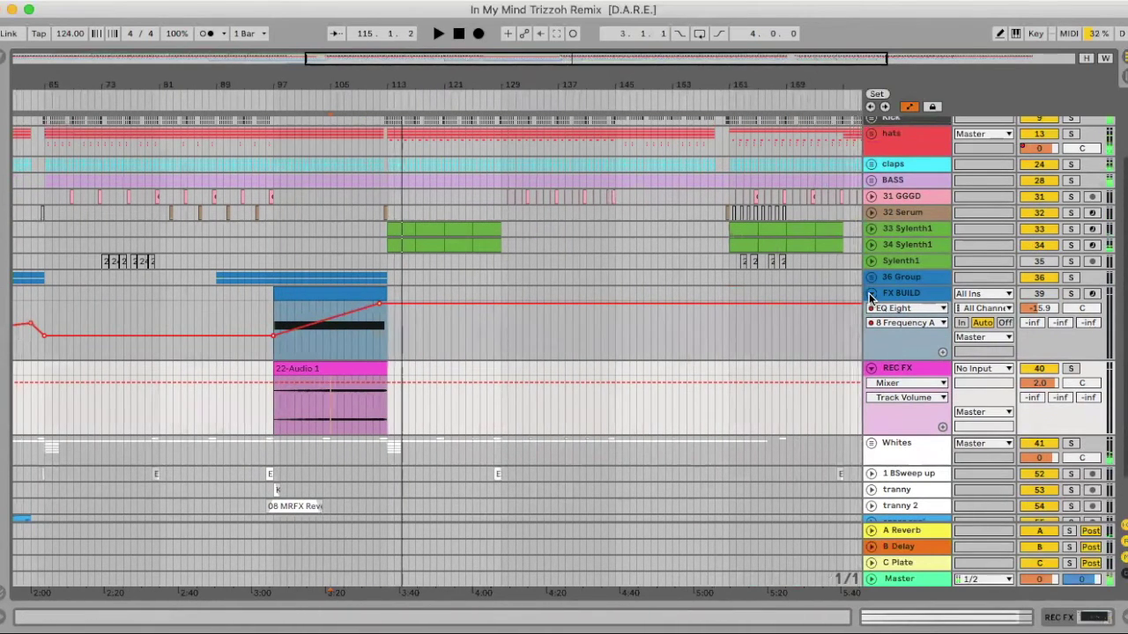
{"action": "left_click", "coordinate": [871, 295]}
{"action": "left_click", "coordinate": [870, 309]}
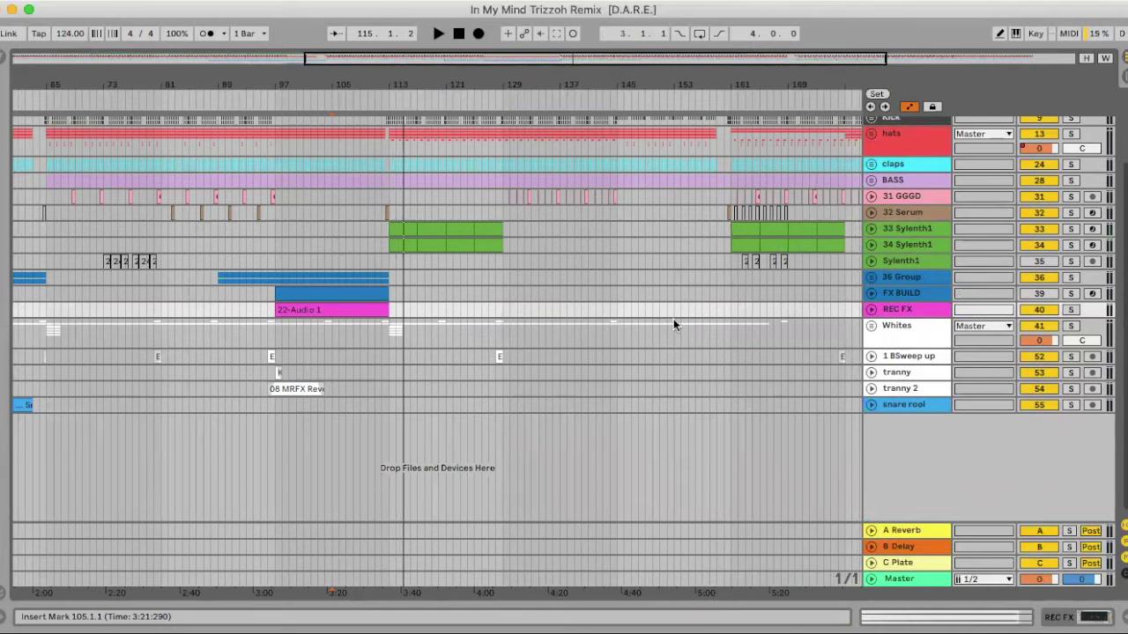
Step: Unfold and solo the snare rool track, and play its Snare Roll clip from 59.1.3
{"action": "scroll", "coordinate": [450, 368], "scroll_direction": "left", "scroll_amount": 6}
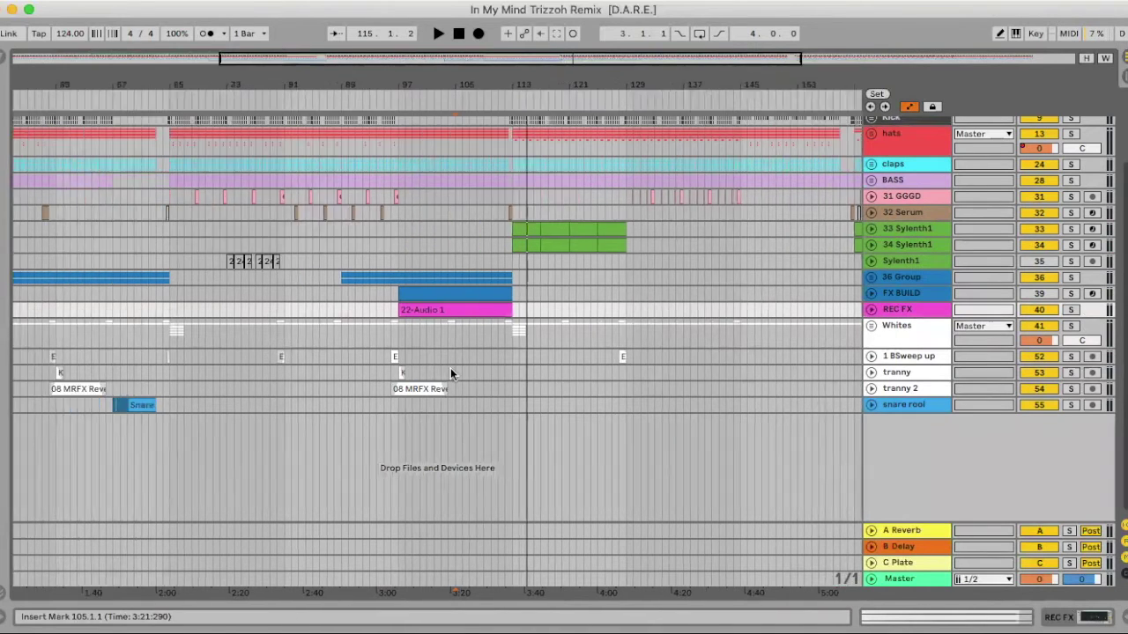
{"action": "left_click", "coordinate": [905, 398]}
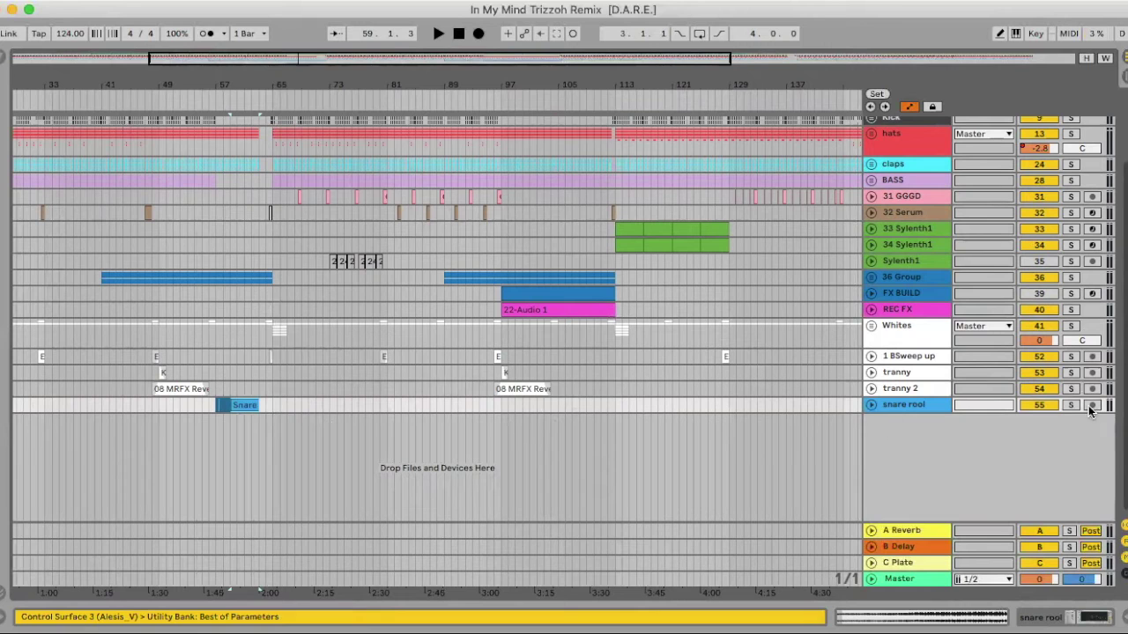
{"action": "left_click", "coordinate": [873, 406]}
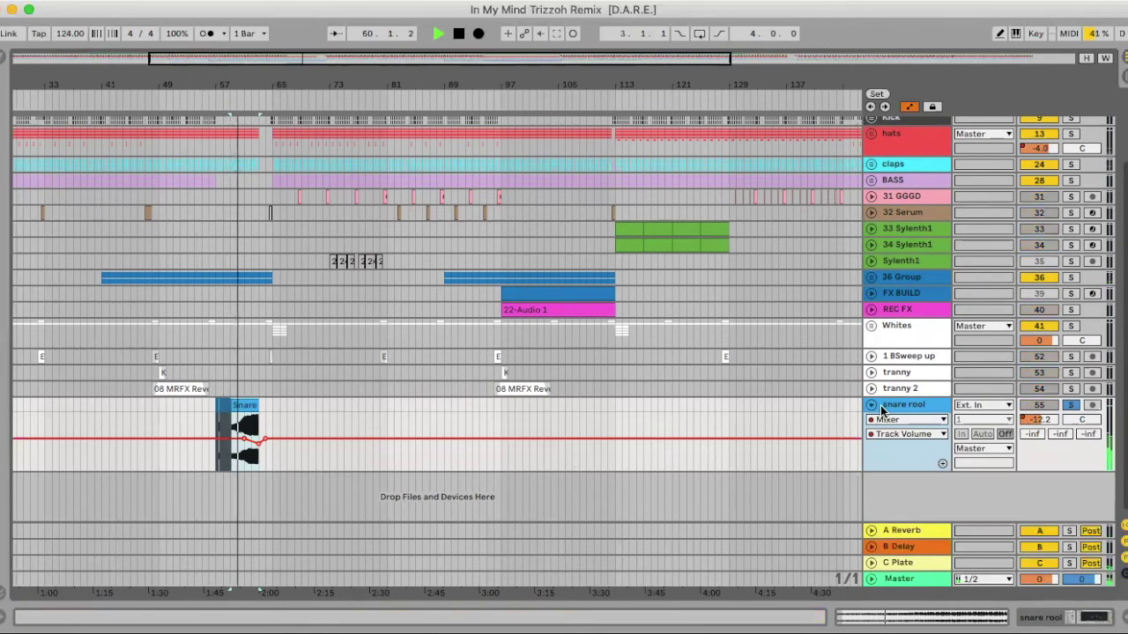
{"action": "left_click_drag", "start_coordinate": [235, 88], "coordinate": [247, 145]}
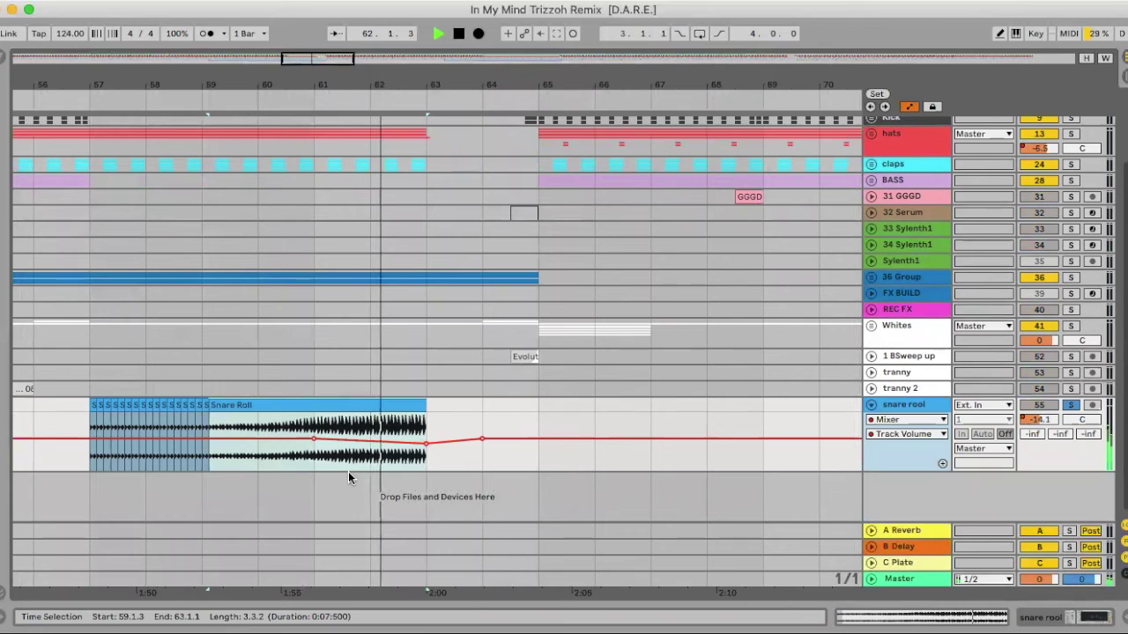
{"action": "key", "text": "space"}
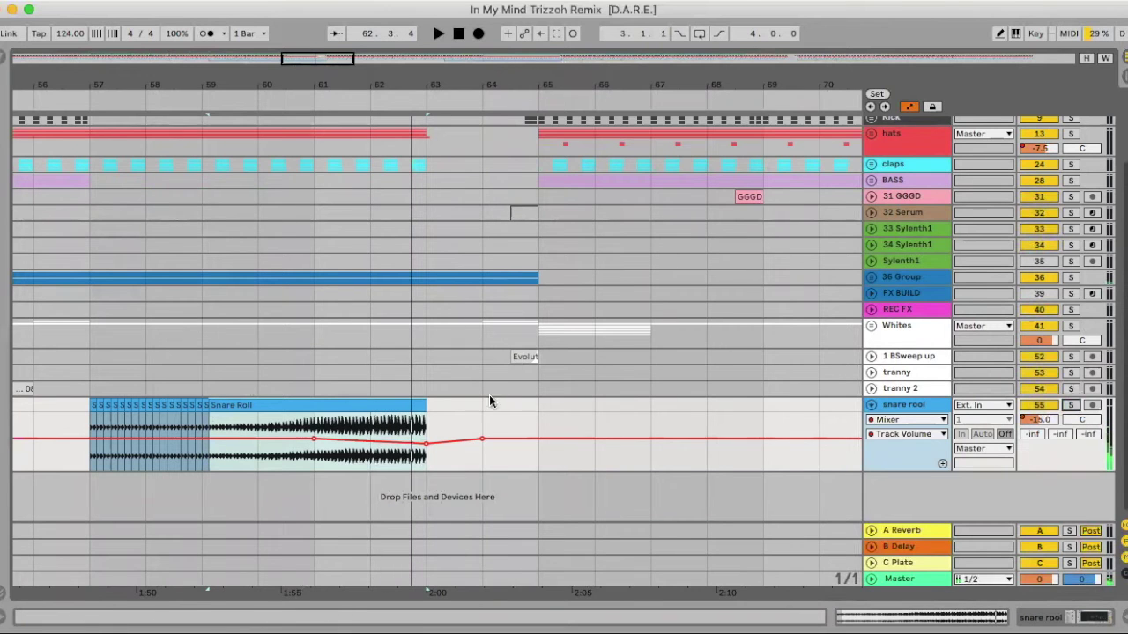
Step: Play the full mix from 62.1.1 through the drop at bar 65, and stop with the insert mark at 64.1.1
{"action": "left_click", "coordinate": [357, 370]}
{"action": "key", "text": "space"}
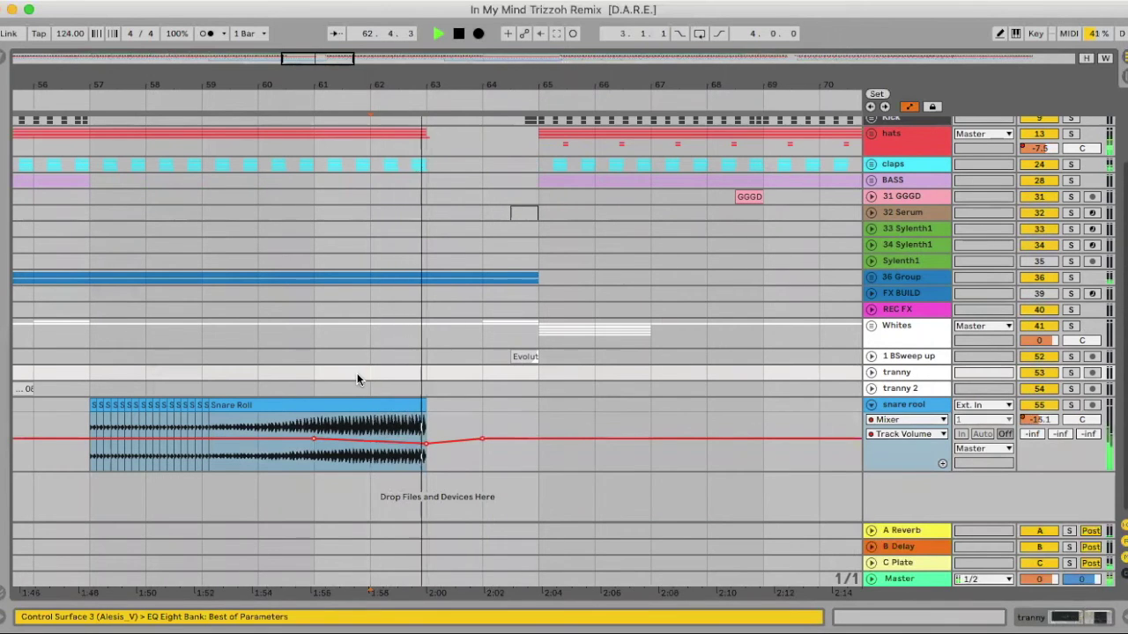
{"action": "scroll", "coordinate": [371, 378], "scroll_direction": "right", "scroll_amount": 5}
{"action": "scroll", "coordinate": [397, 379], "scroll_direction": "up", "scroll_amount": 2}
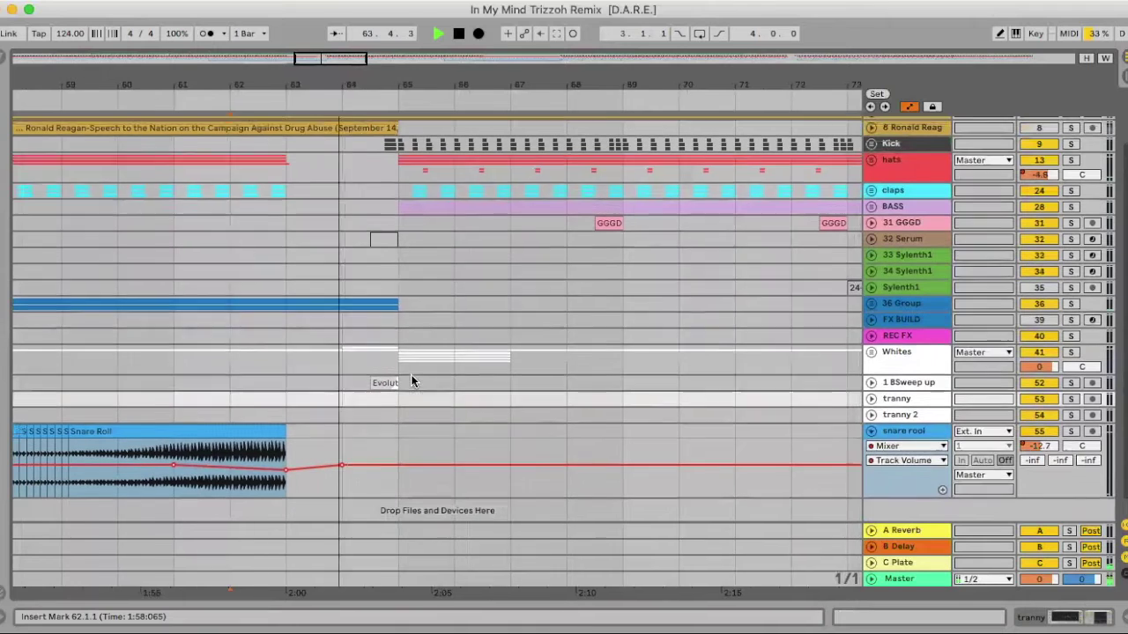
{"action": "scroll", "coordinate": [410, 382], "scroll_direction": "up", "scroll_amount": 1}
{"action": "scroll", "coordinate": [406, 332], "scroll_direction": "down", "scroll_amount": 3}
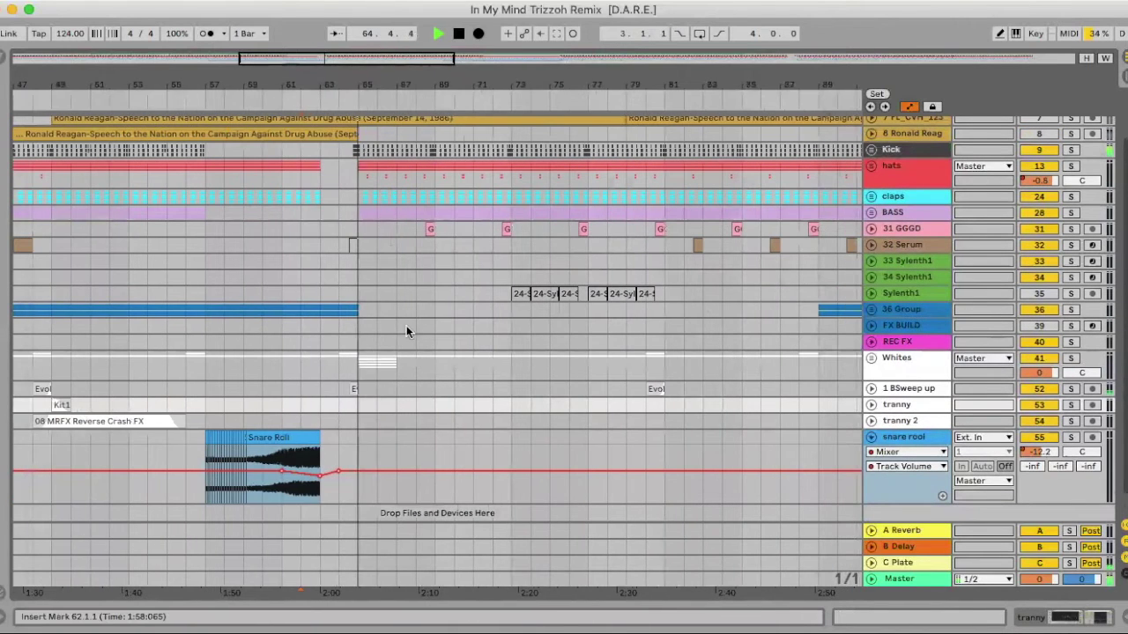
{"action": "scroll", "coordinate": [390, 386], "scroll_direction": "up", "scroll_amount": 3}
{"action": "scroll", "coordinate": [391, 386], "scroll_direction": "left", "scroll_amount": 2}
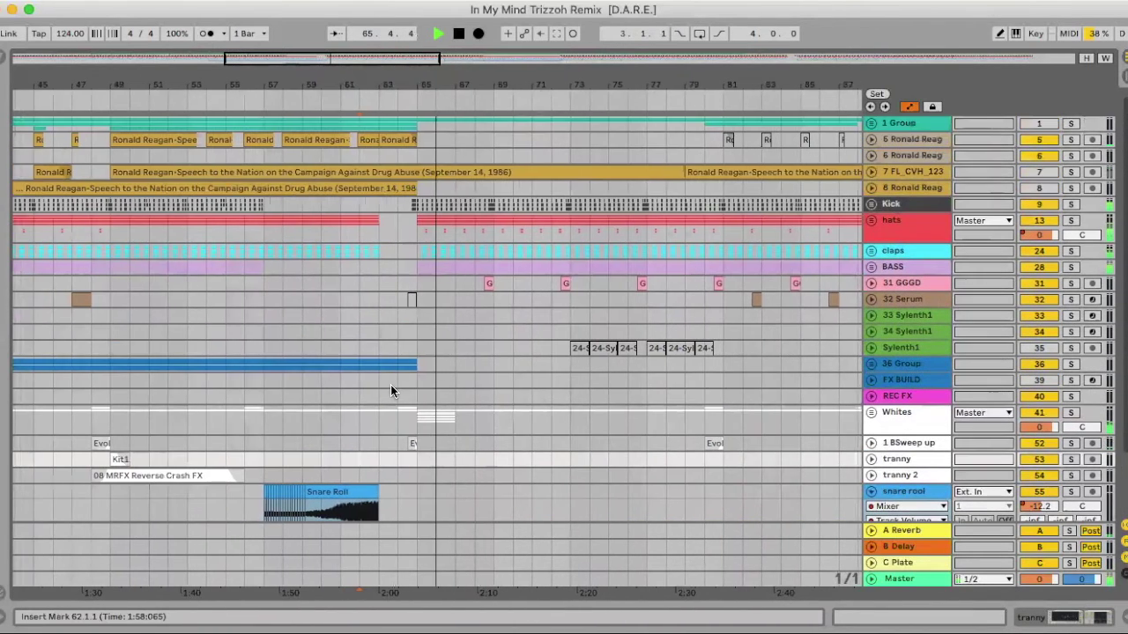
{"action": "scroll", "coordinate": [390, 390], "scroll_direction": "down", "scroll_amount": 3}
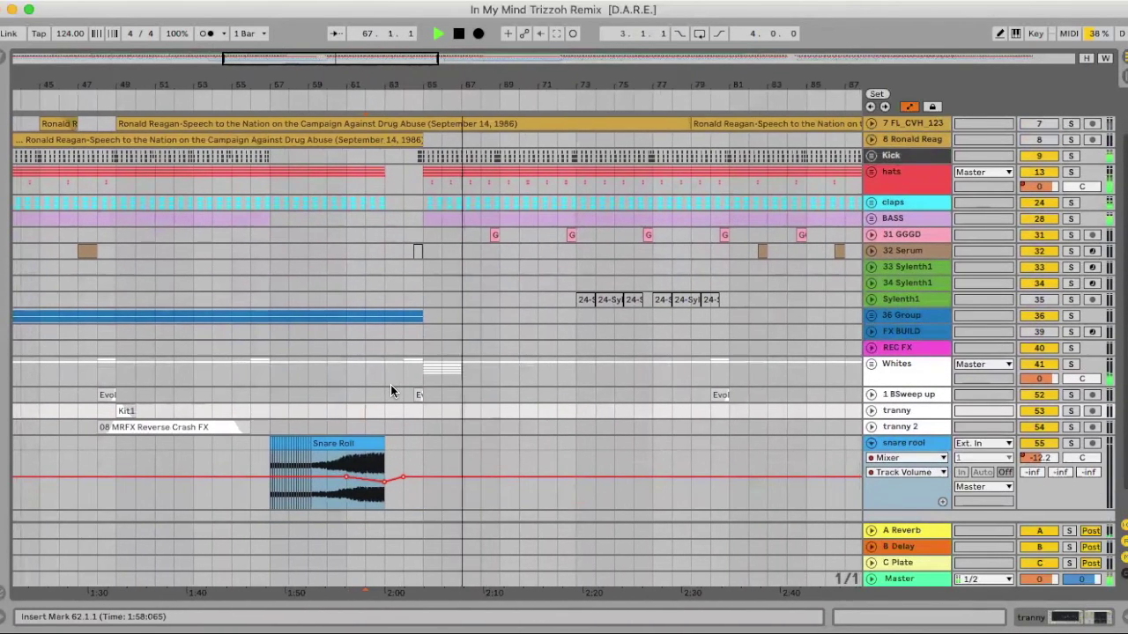
{"action": "left_click", "coordinate": [403, 377]}
{"action": "key", "text": "space"}
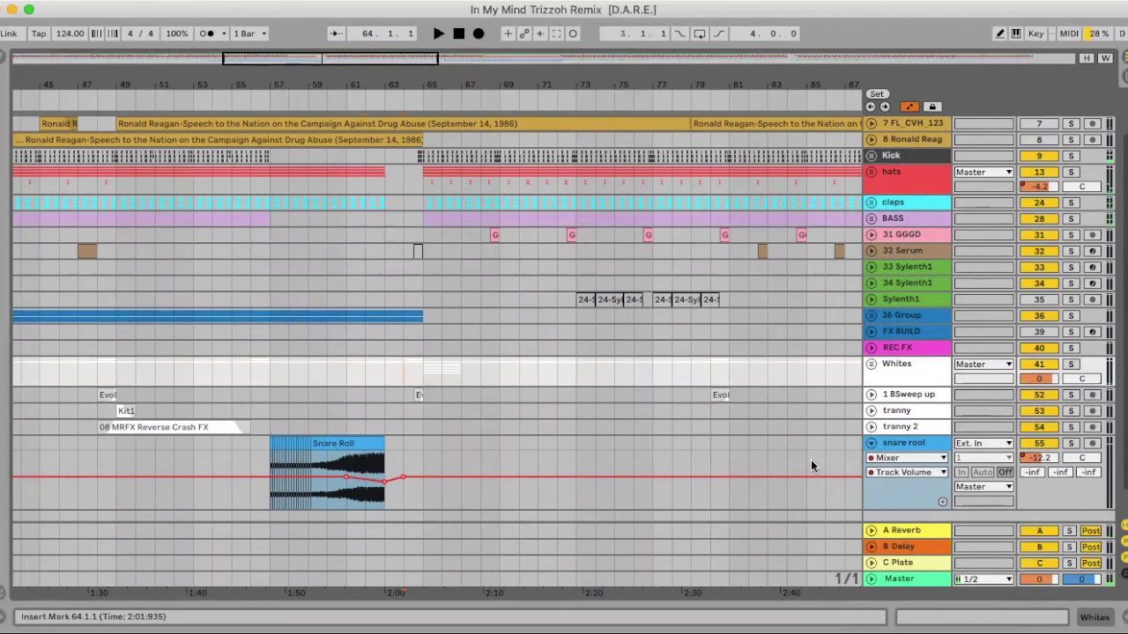
Step: Fold the snare rool track and expand the Whites group to show its sweep and impact tracks
{"action": "left_click", "coordinate": [870, 444]}
{"action": "left_click", "coordinate": [870, 364]}
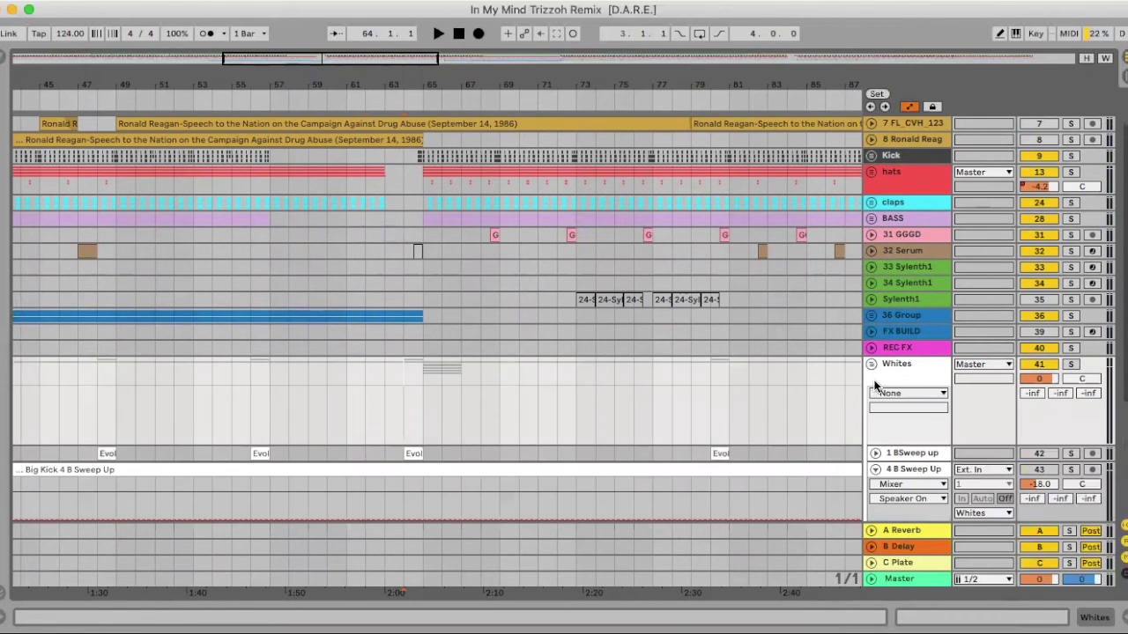
{"action": "scroll", "coordinate": [807, 373], "scroll_direction": "down", "scroll_amount": 4}
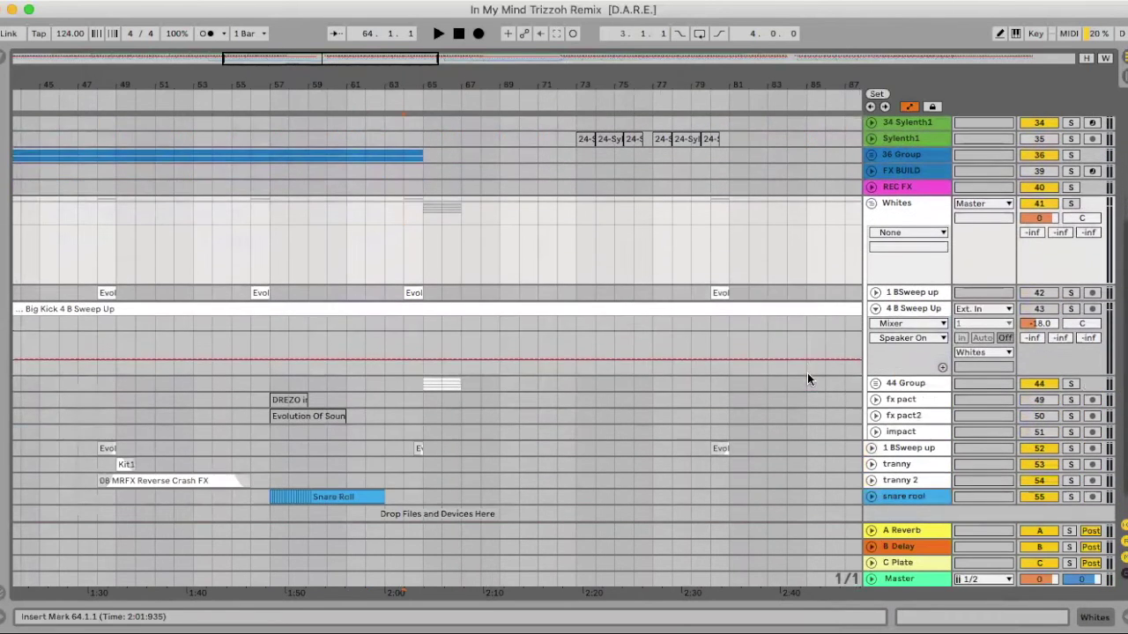
Step: Solo the 44 Group inside Whites and audition it from 65.1.1
{"action": "left_click", "coordinate": [426, 336]}
{"action": "left_click", "coordinate": [1071, 383]}
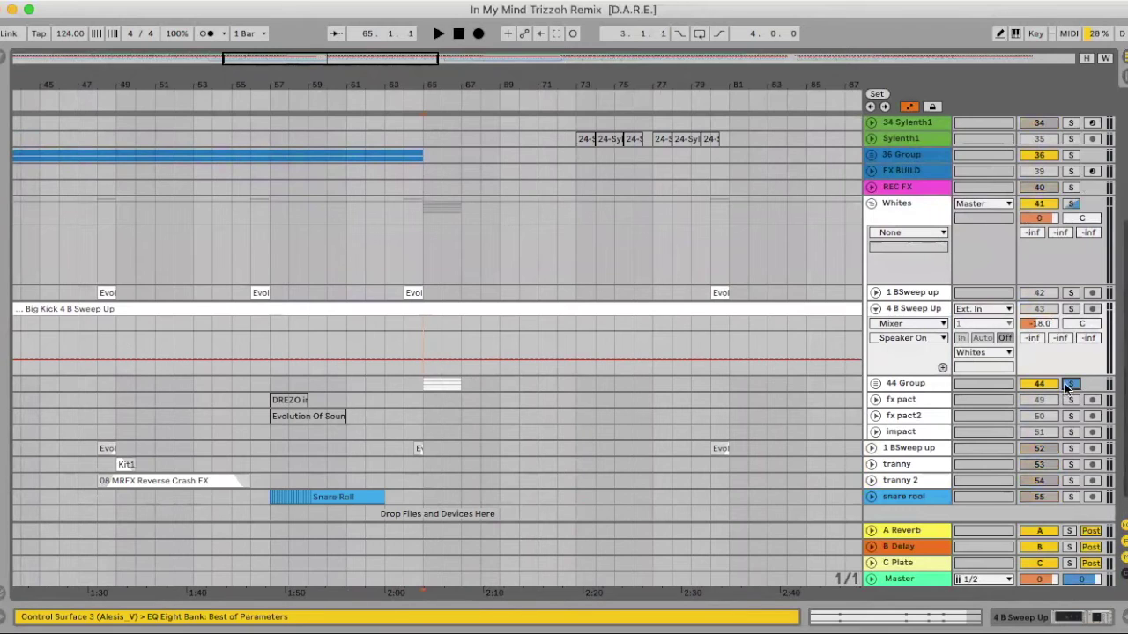
{"action": "key", "text": "space"}
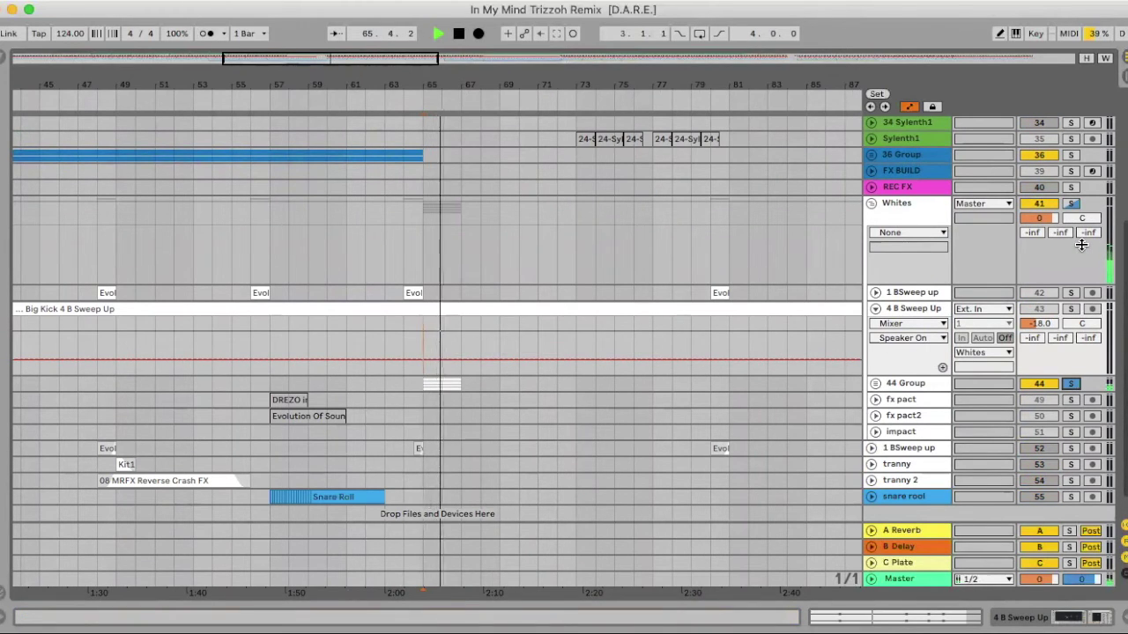
{"action": "key", "text": "space"}
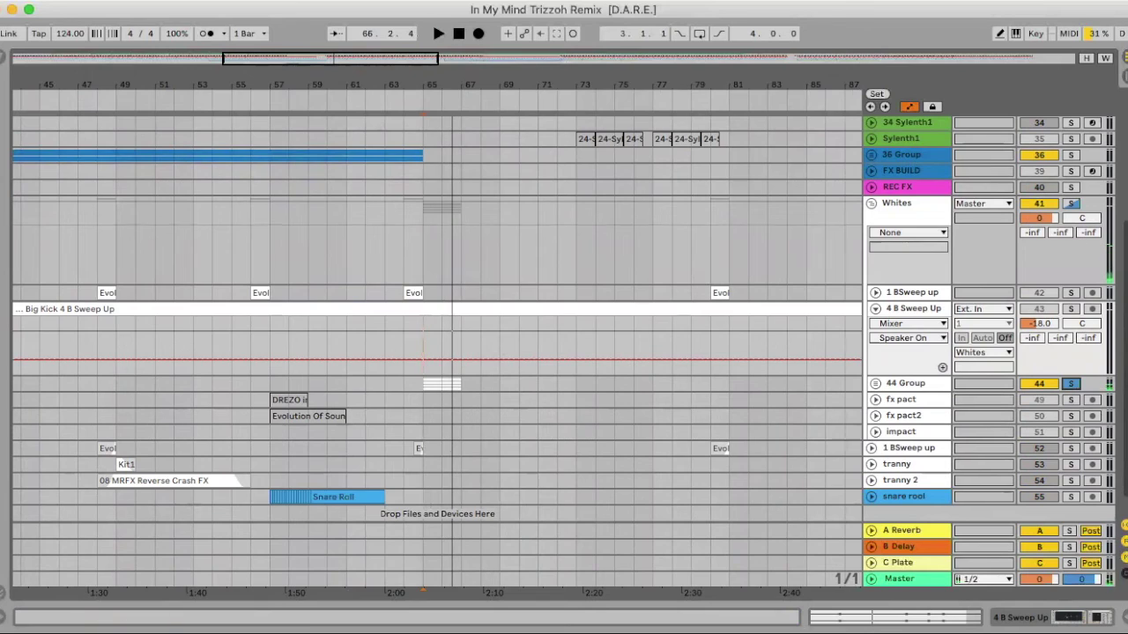
Step: Solo the 1 BSweep up track inside Whites, audition its clip at 64.1.1 and clear the solo
{"action": "key", "text": "minus"}
{"action": "key", "text": "minus"}
{"action": "key", "text": "minus"}
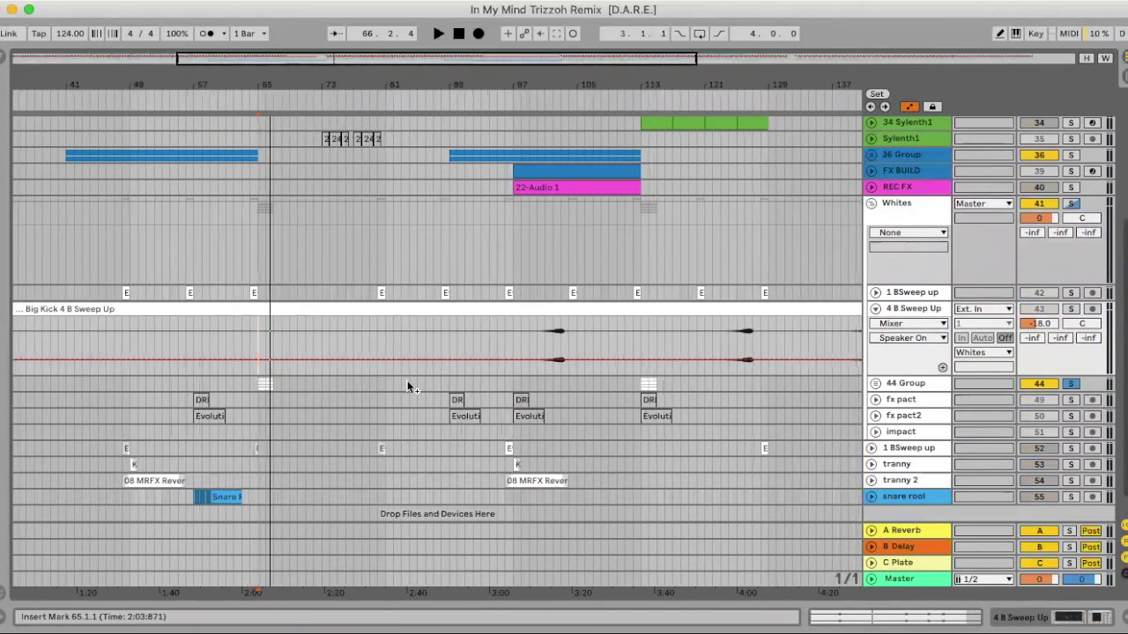
{"action": "scroll", "coordinate": [411, 385], "scroll_direction": "up", "scroll_amount": 5}
{"action": "scroll", "coordinate": [410, 385], "scroll_direction": "left", "scroll_amount": 2}
{"action": "scroll", "coordinate": [410, 385], "scroll_direction": "down", "scroll_amount": 6}
{"action": "left_click", "coordinate": [304, 267]}
{"action": "left_click", "coordinate": [1071, 272]}
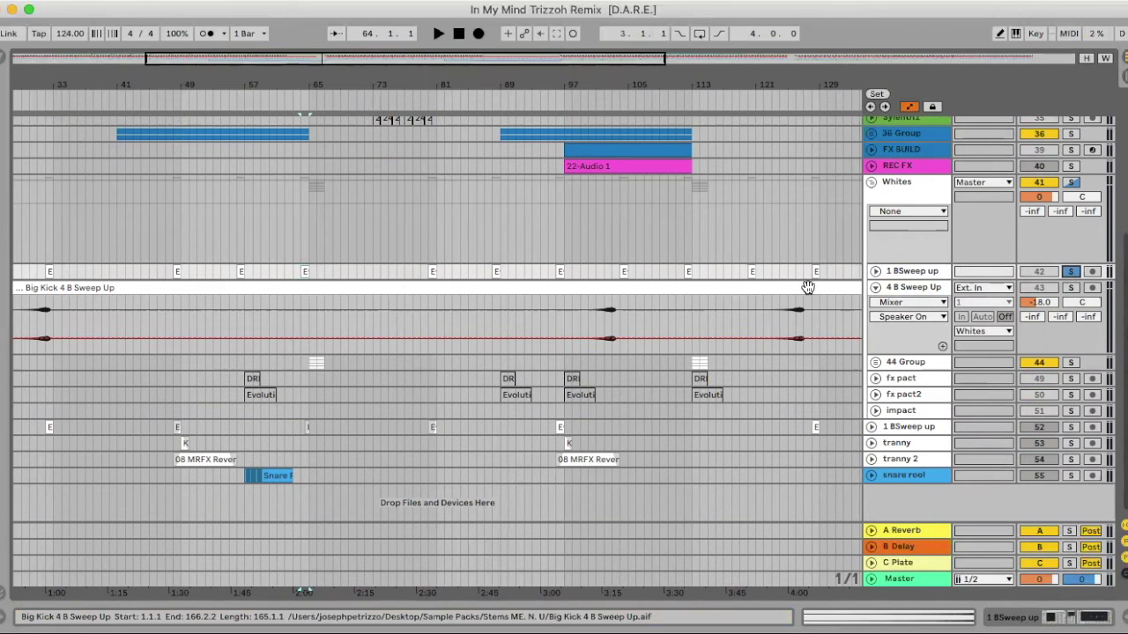
{"action": "key", "text": "space"}
{"action": "key", "text": "space"}
{"action": "left_click", "coordinate": [1071, 271]}
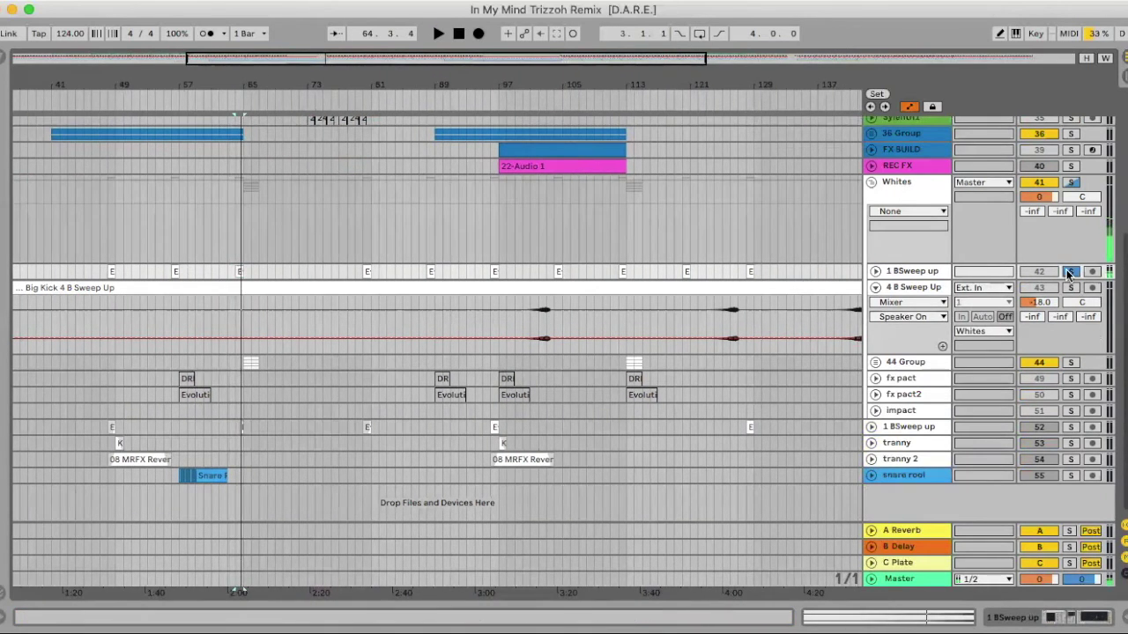
Step: Solo the separate 1 BSweep up track below the Whites group and audition its short clip just before bar 65
{"action": "scroll", "coordinate": [342, 414], "scroll_direction": "left", "scroll_amount": 5}
{"action": "left_click_drag", "start_coordinate": [388, 82], "coordinate": [389, 167]}
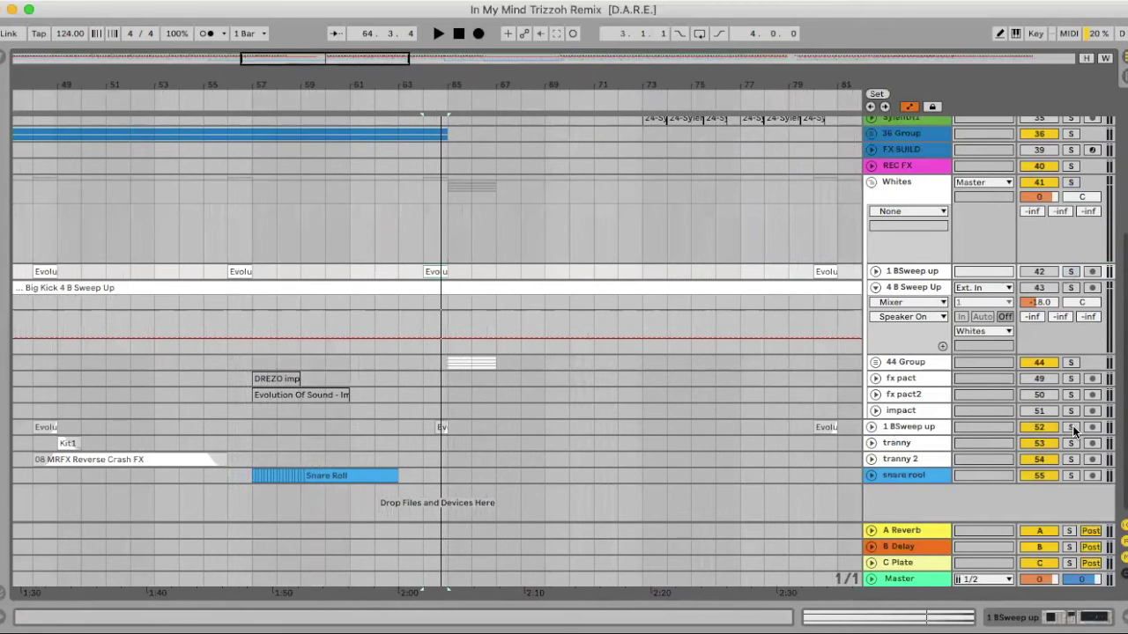
{"action": "left_click", "coordinate": [1073, 430]}
{"action": "left_click", "coordinate": [443, 427]}
{"action": "key", "text": "space"}
{"action": "key", "text": "space"}
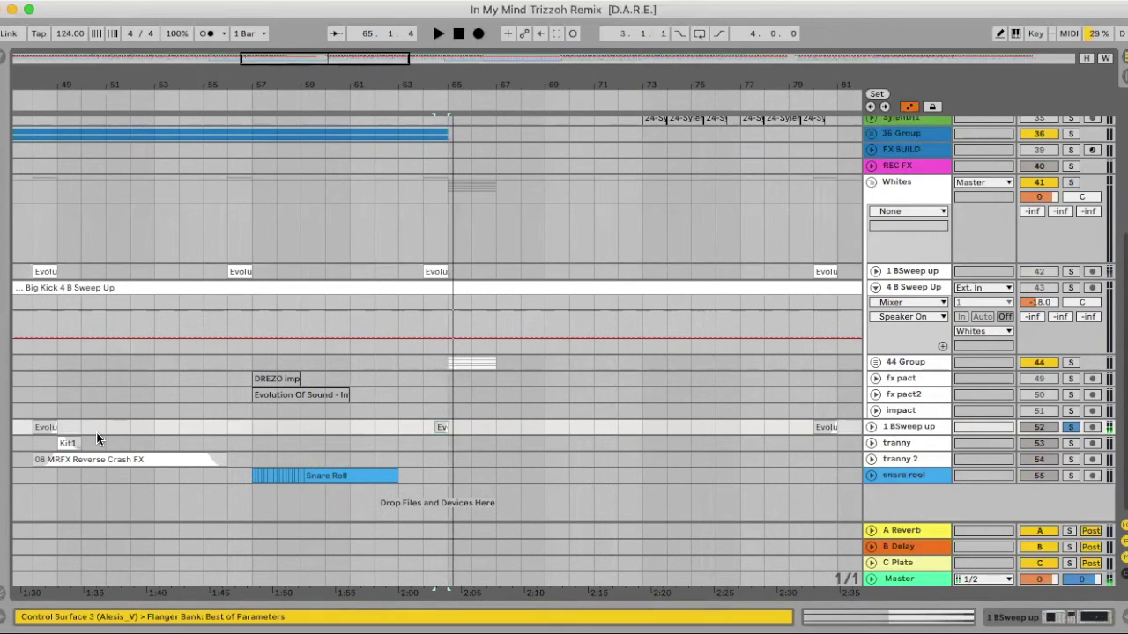
Step: Audition the tranny track's Kit1 clip at bar 49 in solo and again in the full mix, leaving both solos cleared
{"action": "left_click", "coordinate": [68, 442]}
{"action": "left_click", "coordinate": [1069, 426]}
{"action": "left_click", "coordinate": [1071, 443]}
{"action": "key", "text": "space"}
{"action": "key", "text": "space"}
{"action": "left_click", "coordinate": [1073, 443]}
{"action": "key", "text": "space"}
{"action": "key", "text": "space"}
Step: Fold the Whites group and delete the 1 Group track above the Ronald Reagan tracks
{"action": "left_click", "coordinate": [872, 183]}
{"action": "left_click_drag", "start_coordinate": [738, 83], "coordinate": [737, 26]}
{"action": "scroll", "coordinate": [418, 205], "scroll_direction": "up", "scroll_amount": 10}
{"action": "scroll", "coordinate": [878, 163], "scroll_direction": "up", "scroll_amount": 1}
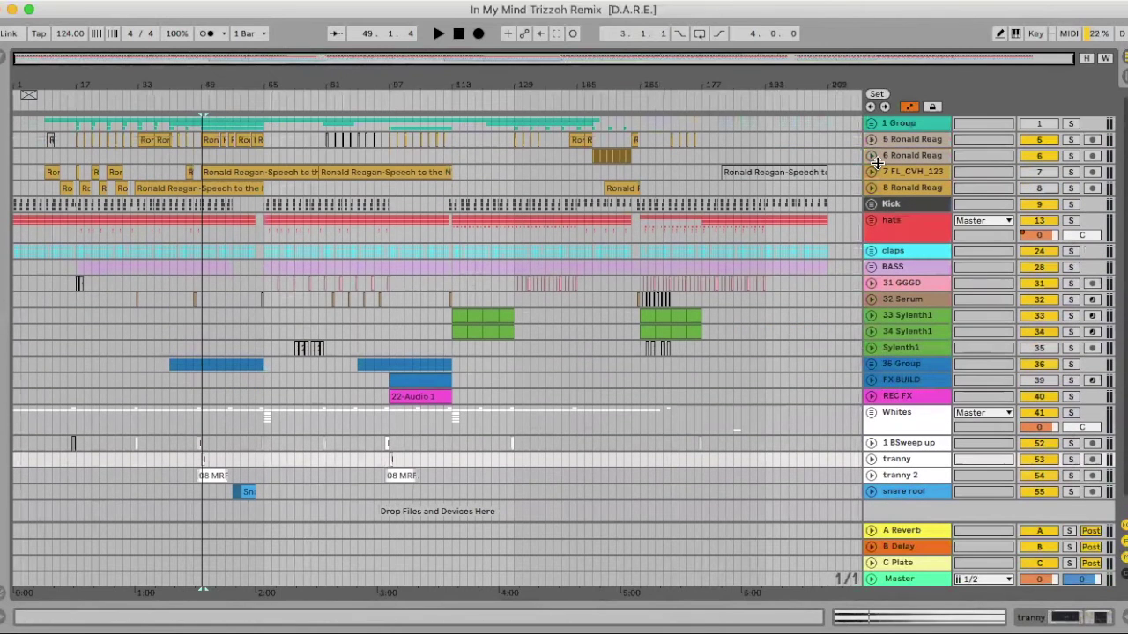
{"action": "left_click", "coordinate": [913, 122]}
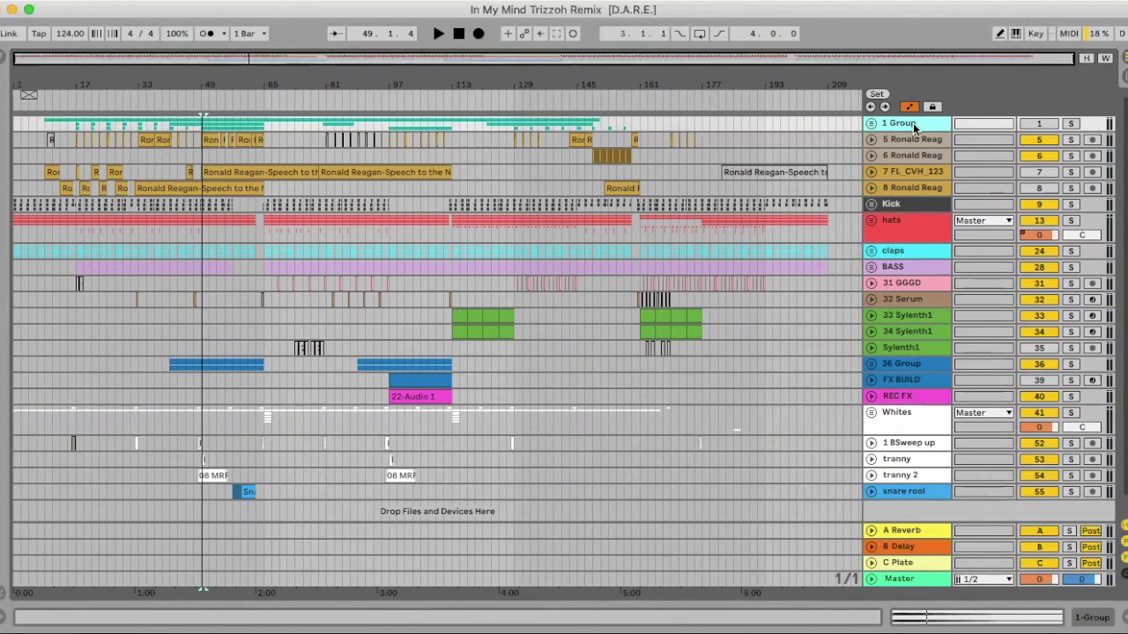
{"action": "key", "text": "Delete"}
{"action": "left_click", "coordinate": [899, 477]}
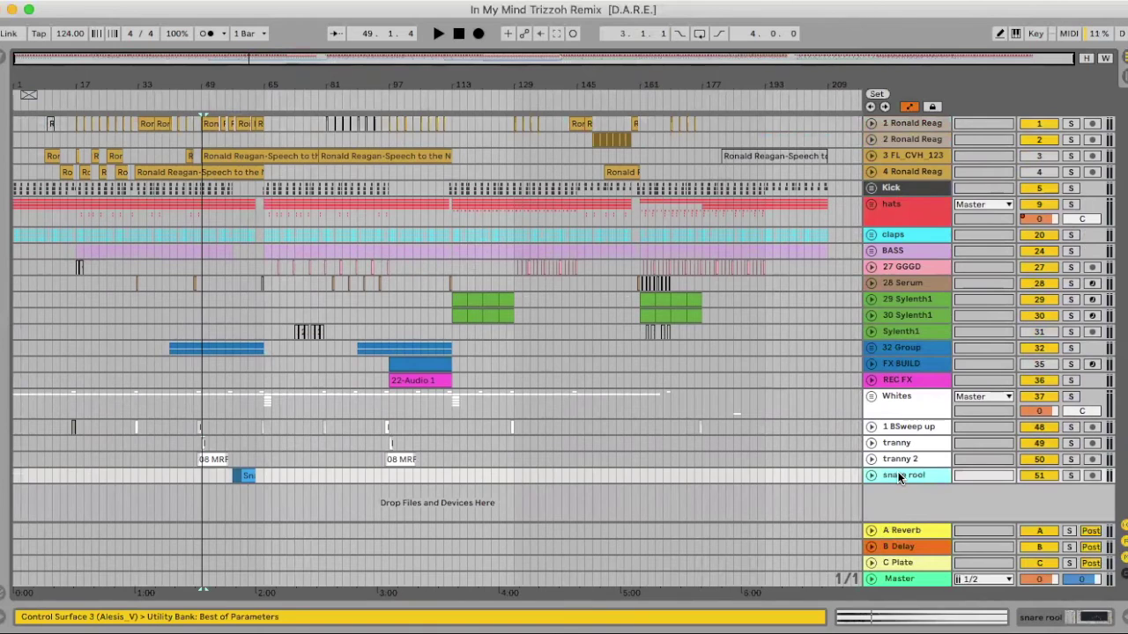
{"action": "key", "text": "super+t"}
{"action": "key", "text": "super+r"}
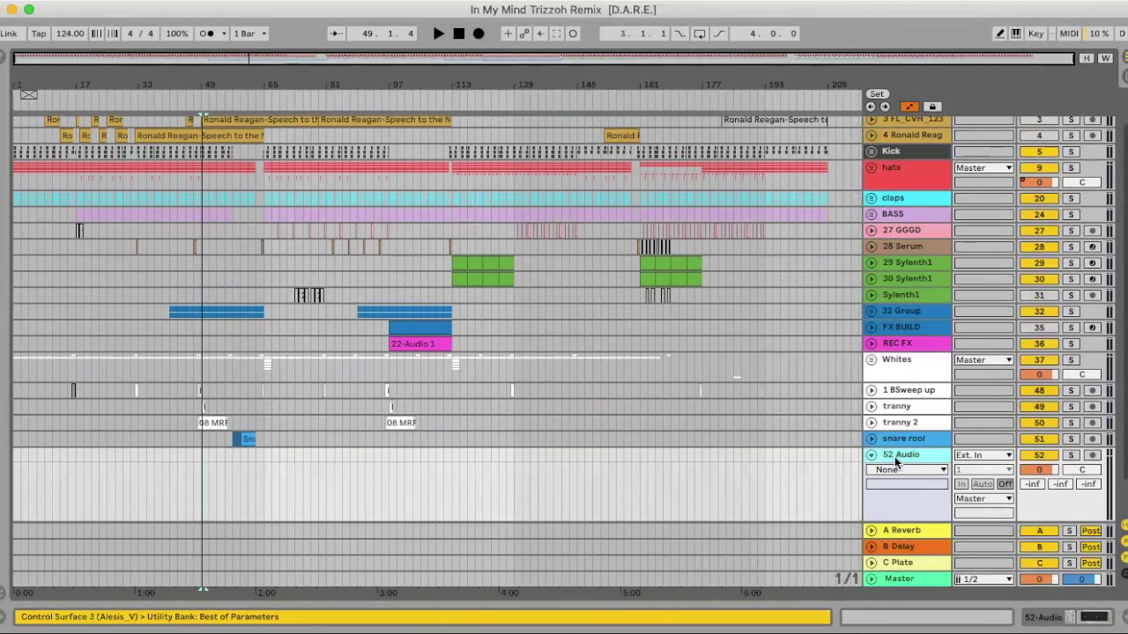
{"action": "key", "text": "super+z"}
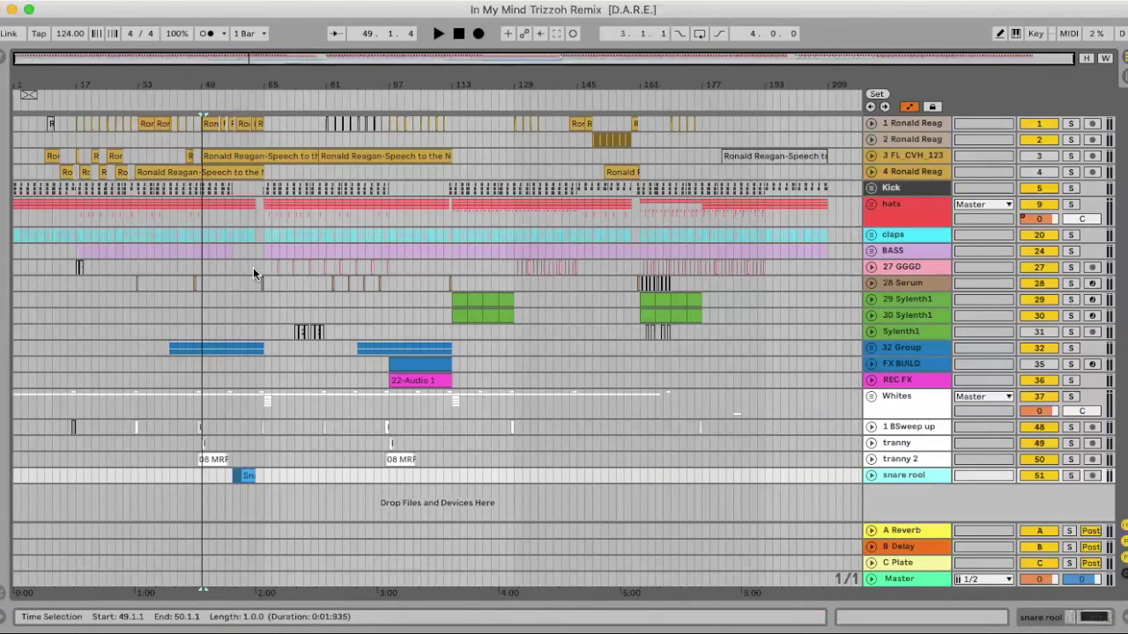
Step: Play the full mix from 155.1.1, stop it and play it again from 97.1.1
{"action": "left_click", "coordinate": [248, 313]}
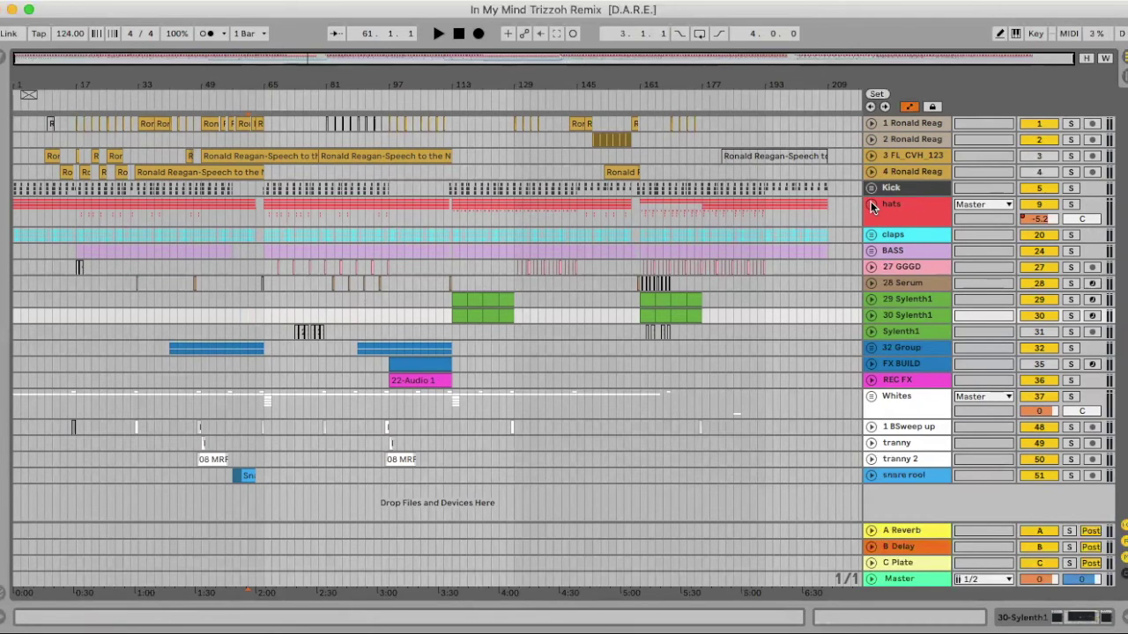
{"action": "left_click", "coordinate": [615, 300]}
{"action": "key", "text": "space"}
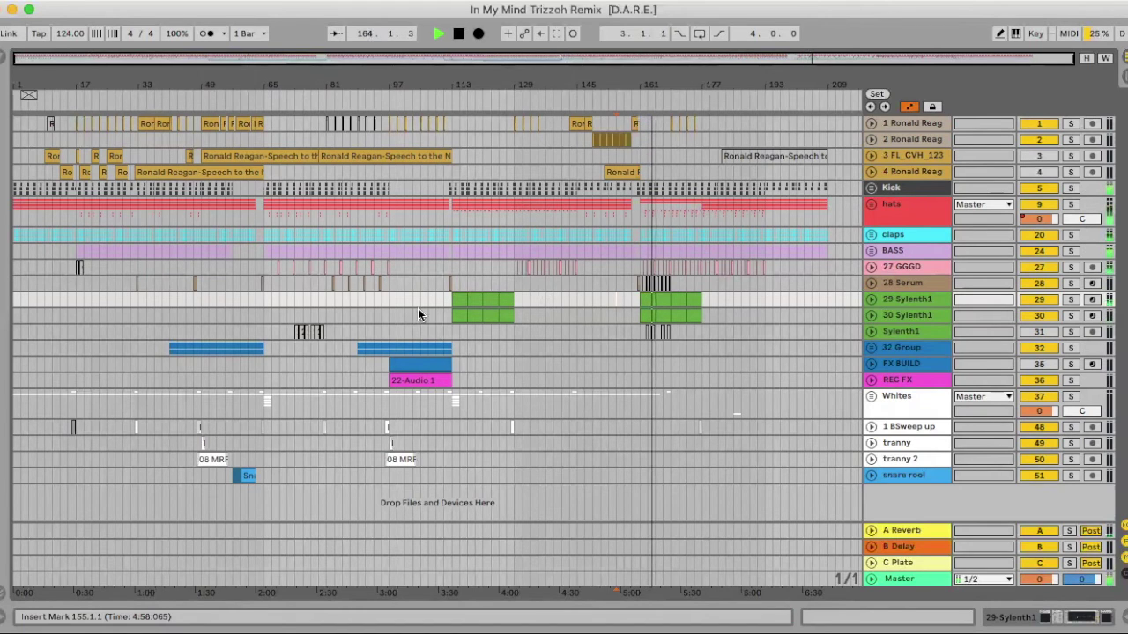
{"action": "key", "text": "space"}
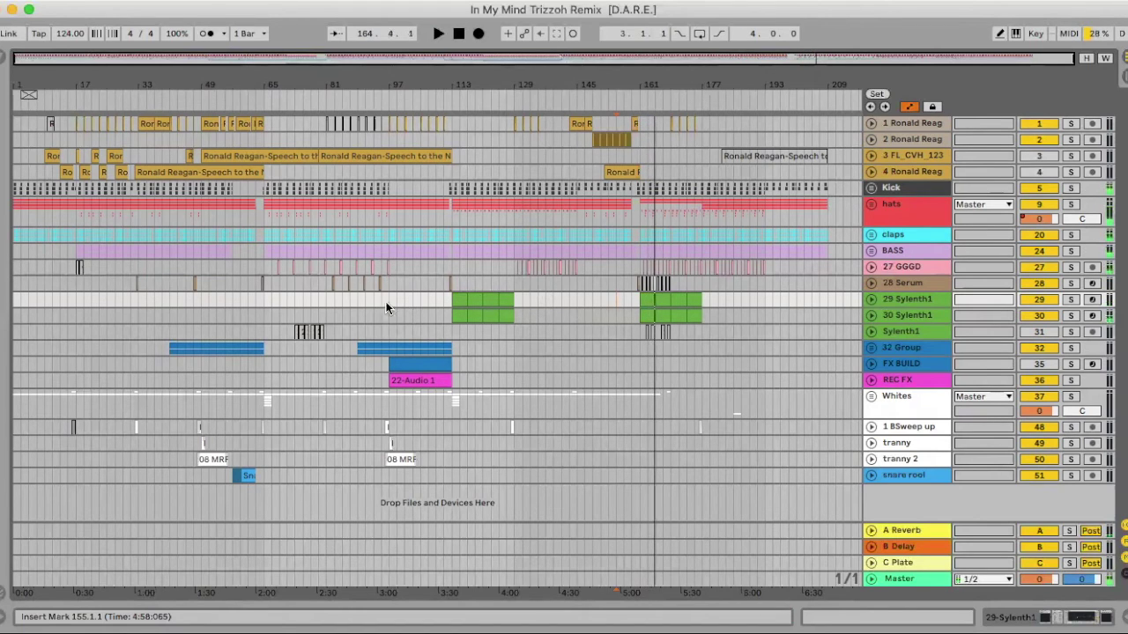
{"action": "left_click", "coordinate": [387, 302]}
{"action": "key", "text": "space"}
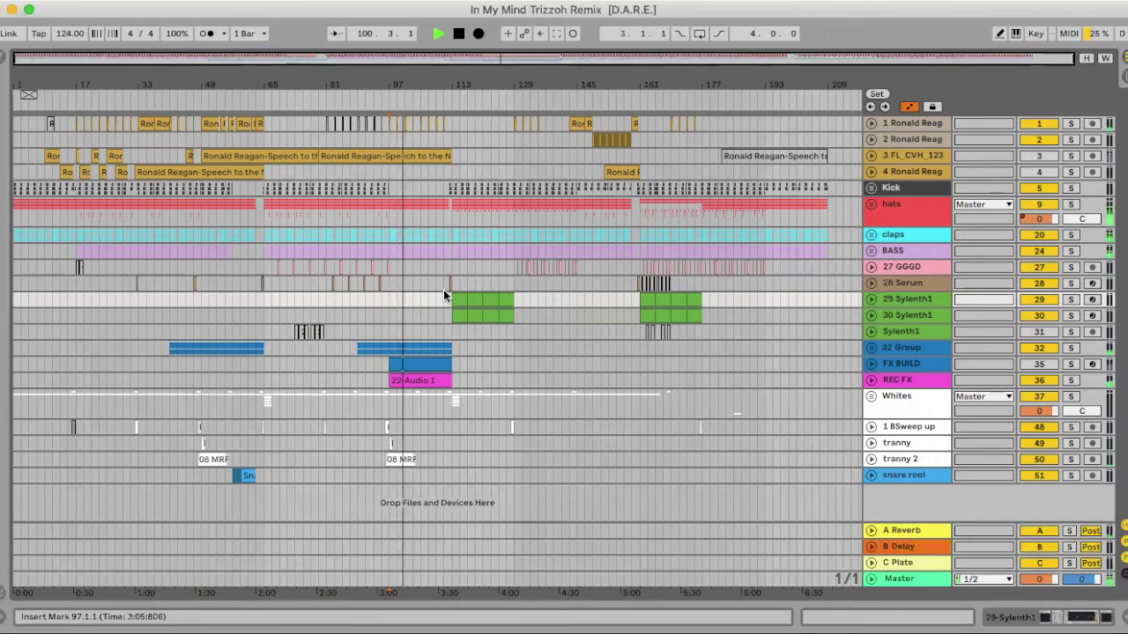
Step: Play the full mix from 105.1.1, play it again from 59.1.1 into the section after bar 65, and stop playback
{"action": "left_click", "coordinate": [420, 294]}
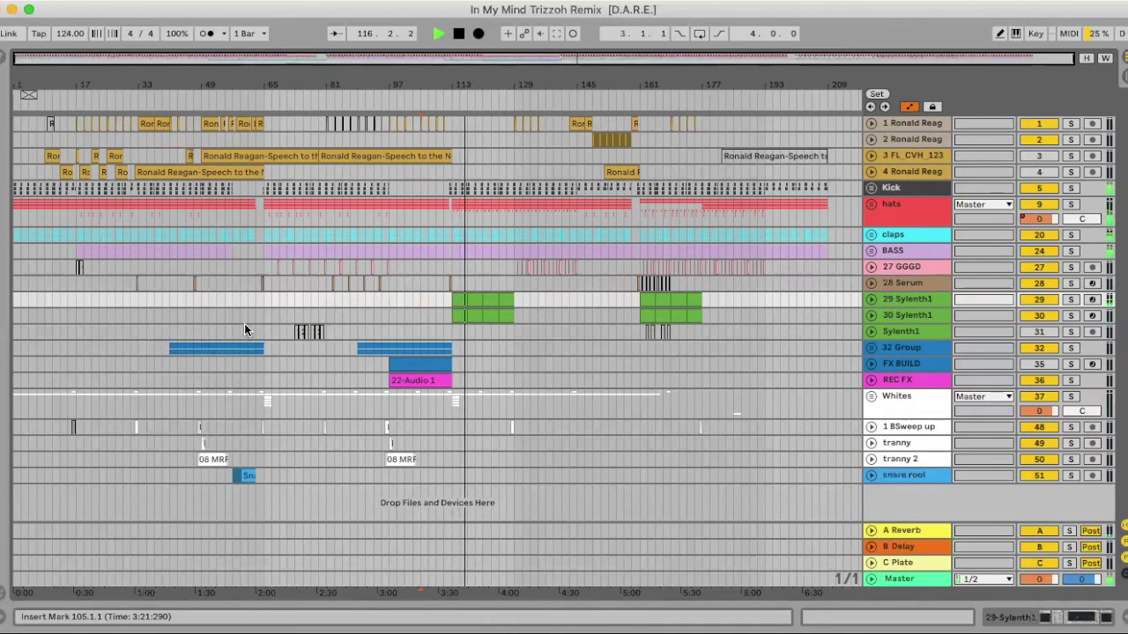
{"action": "left_click", "coordinate": [240, 410]}
{"action": "key", "text": "space"}
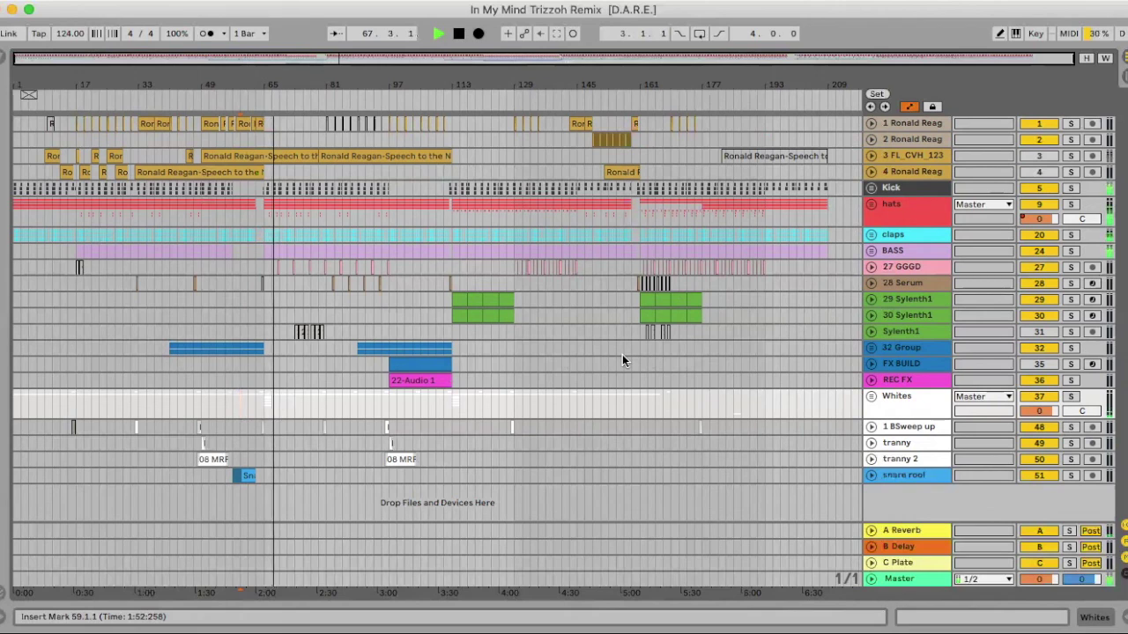
{"action": "key", "text": "space"}
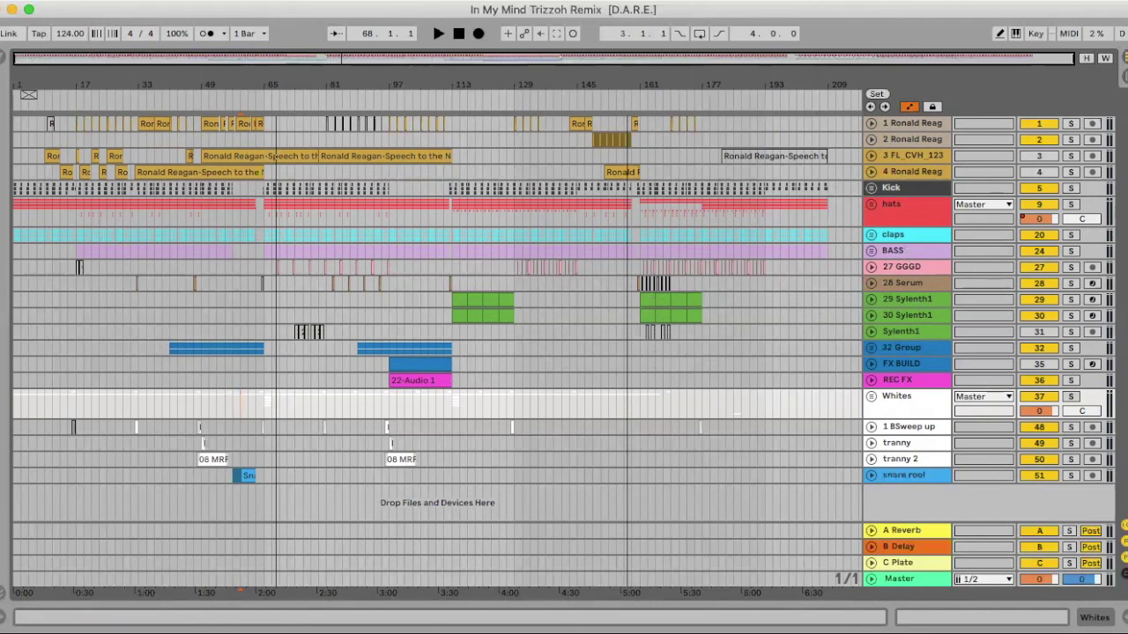
Step: Examine the clips on the 29 and 30 Sylenth1 tracks at bar 161 and across the block between bars 113 and 129
{"action": "left_click", "coordinate": [657, 300]}
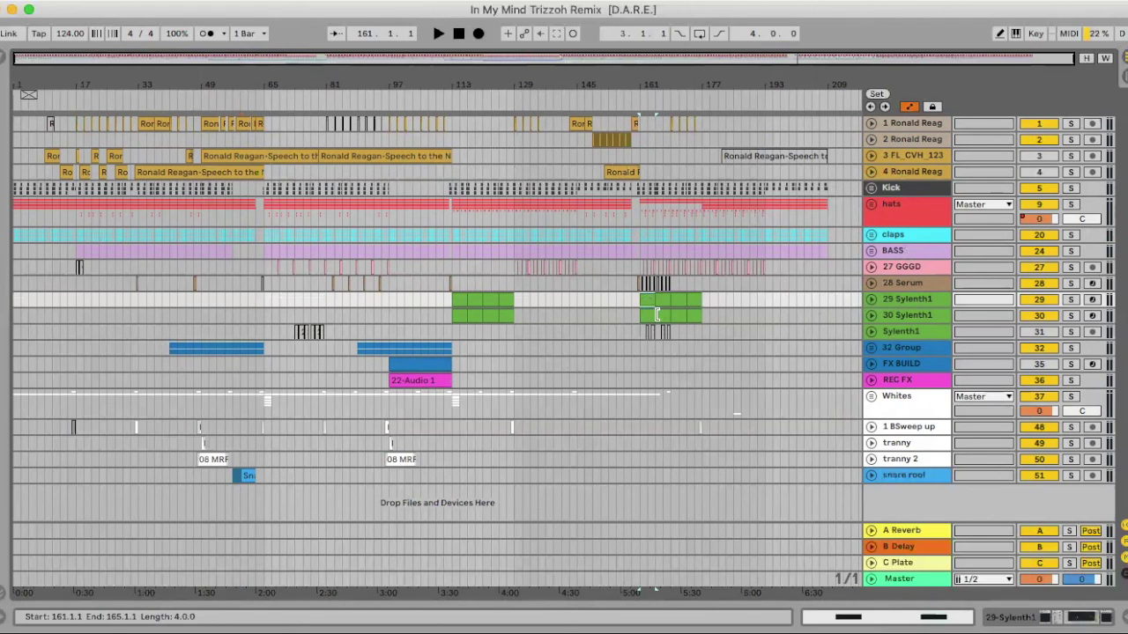
{"action": "left_click", "coordinate": [658, 315]}
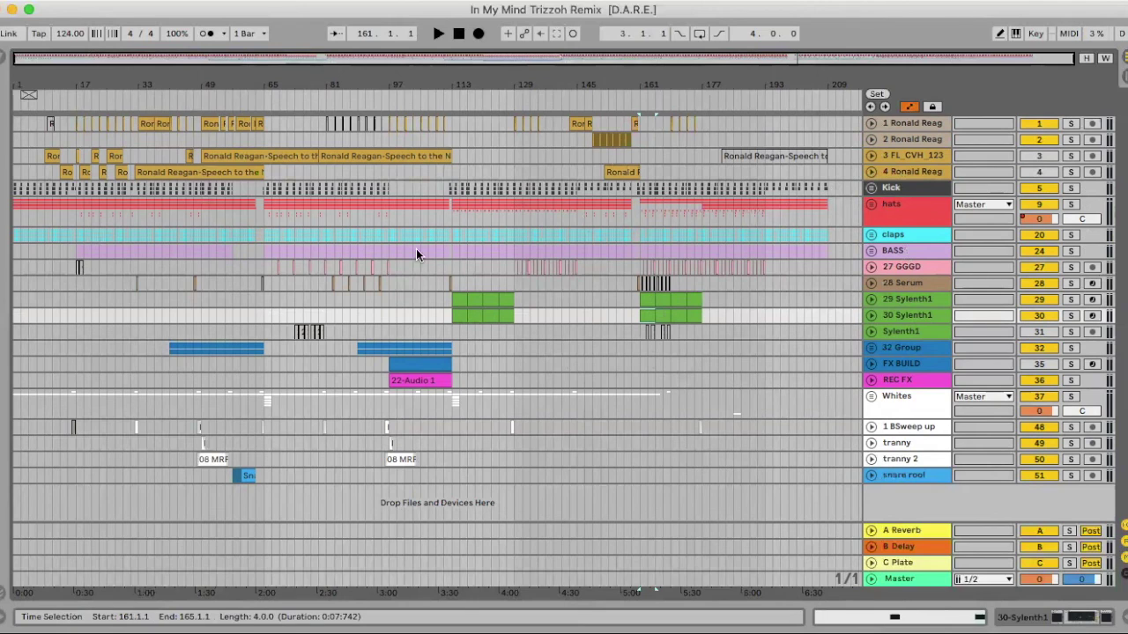
{"action": "left_click", "coordinate": [484, 300]}
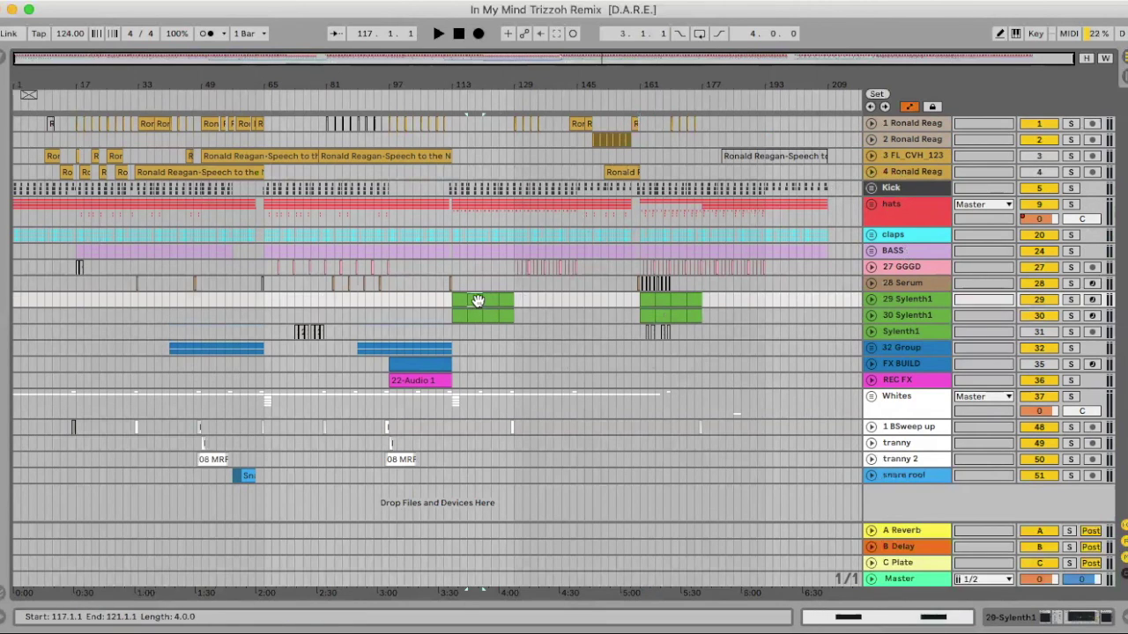
{"action": "left_click", "coordinate": [504, 315]}
{"action": "left_click", "coordinate": [473, 317]}
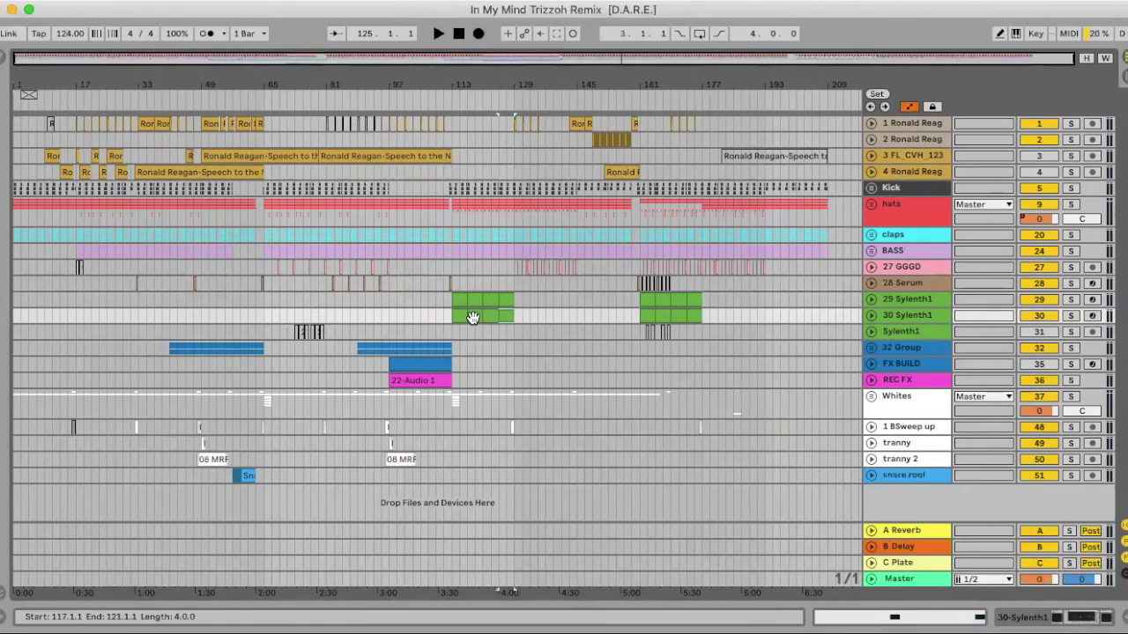
{"action": "left_click", "coordinate": [493, 317]}
{"action": "left_click", "coordinate": [509, 314]}
{"action": "left_click", "coordinate": [490, 313]}
{"action": "left_click", "coordinate": [475, 316]}
{"action": "left_click", "coordinate": [490, 314]}
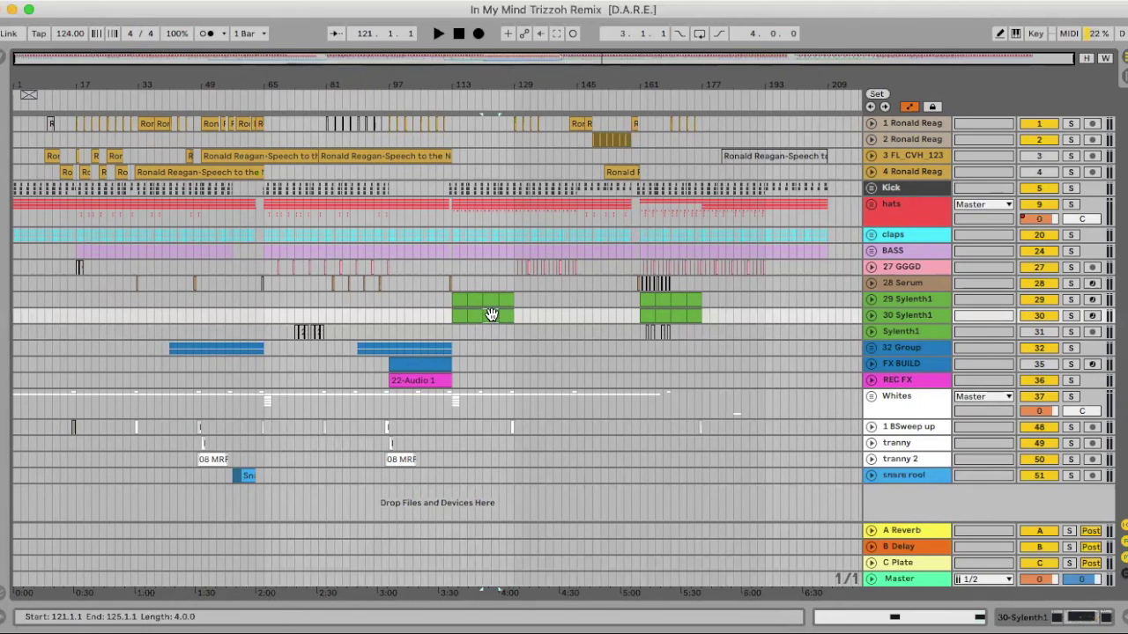